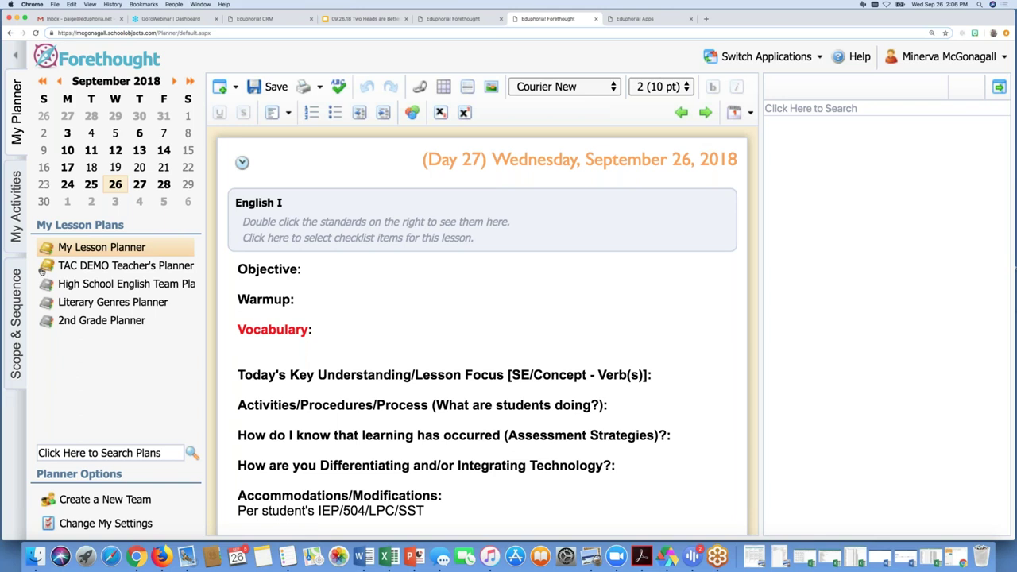
click(103, 268)
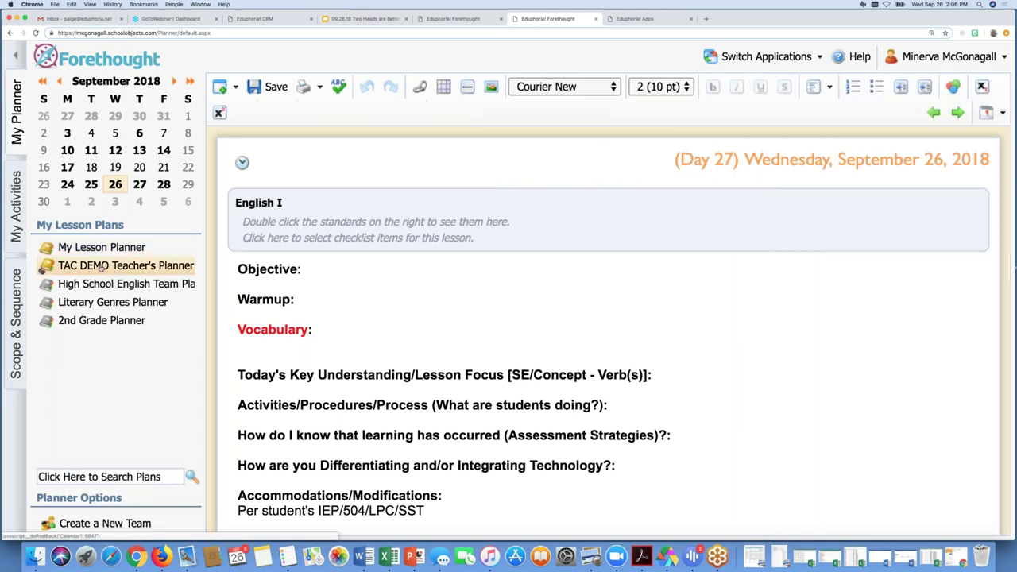
click(105, 268)
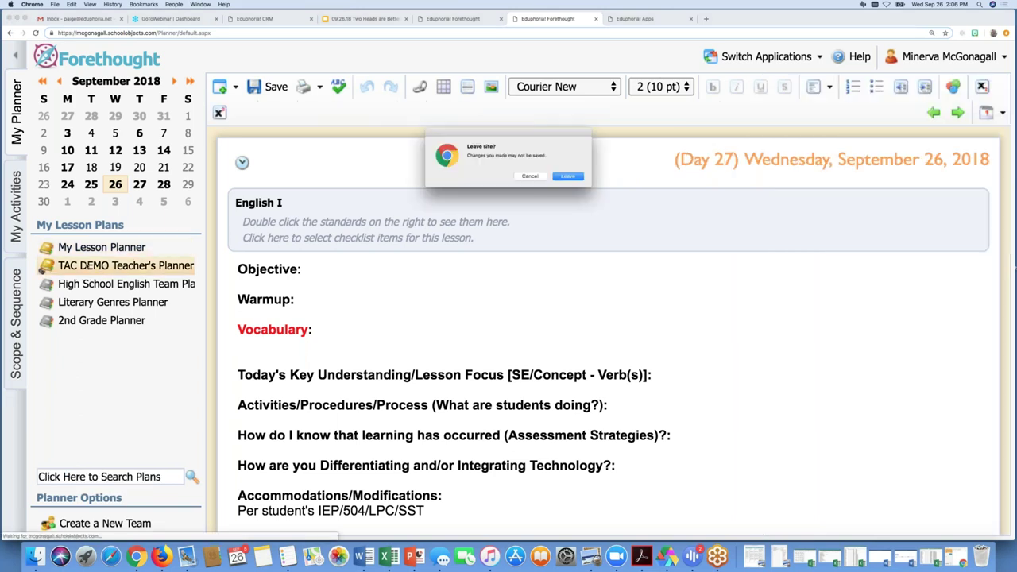
key(Return)
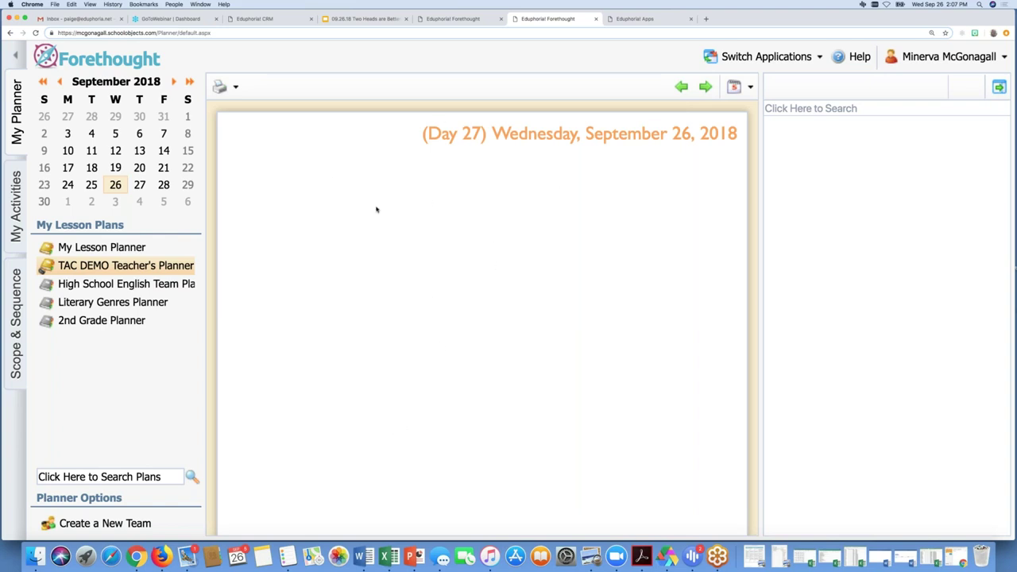
click(230, 87)
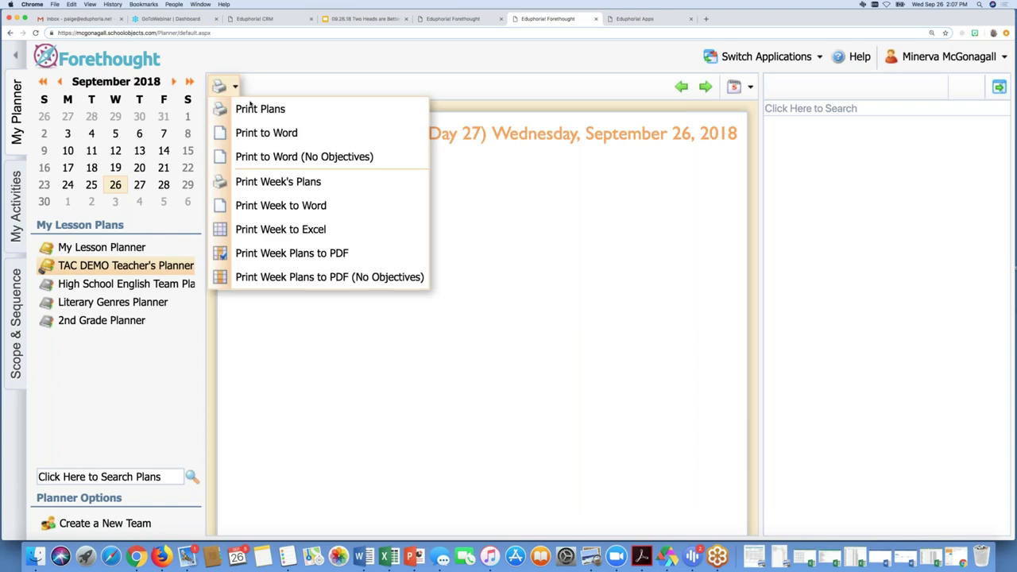
click(280, 80)
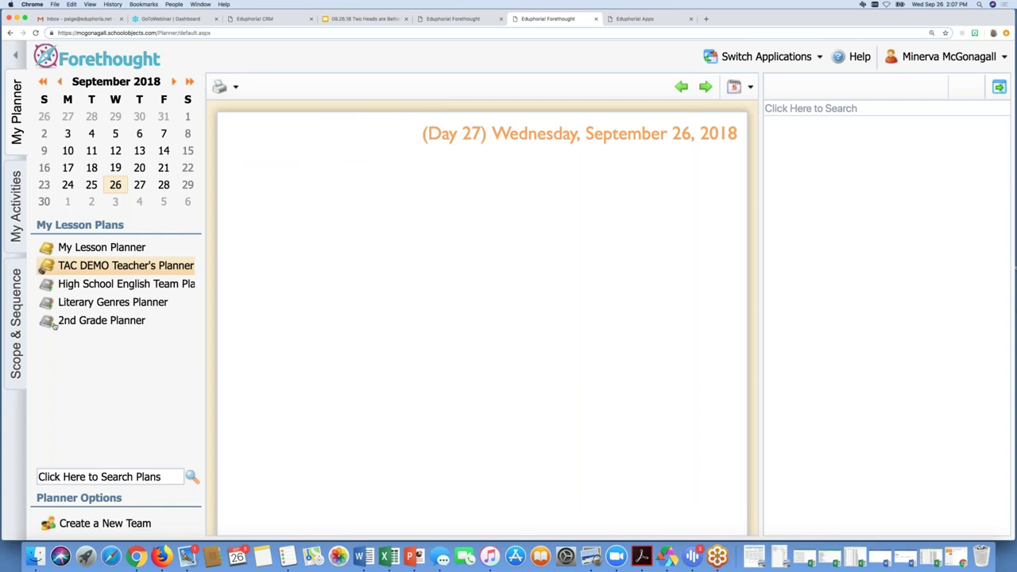
click(117, 250)
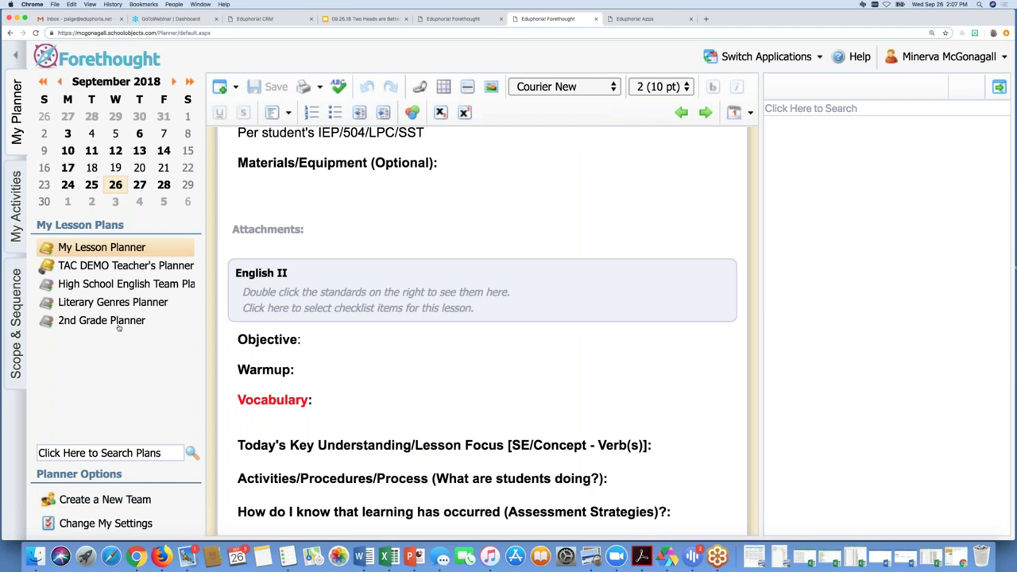
Start sharing My Lesson Planner by searching for the second teacher by name.
click(88, 525)
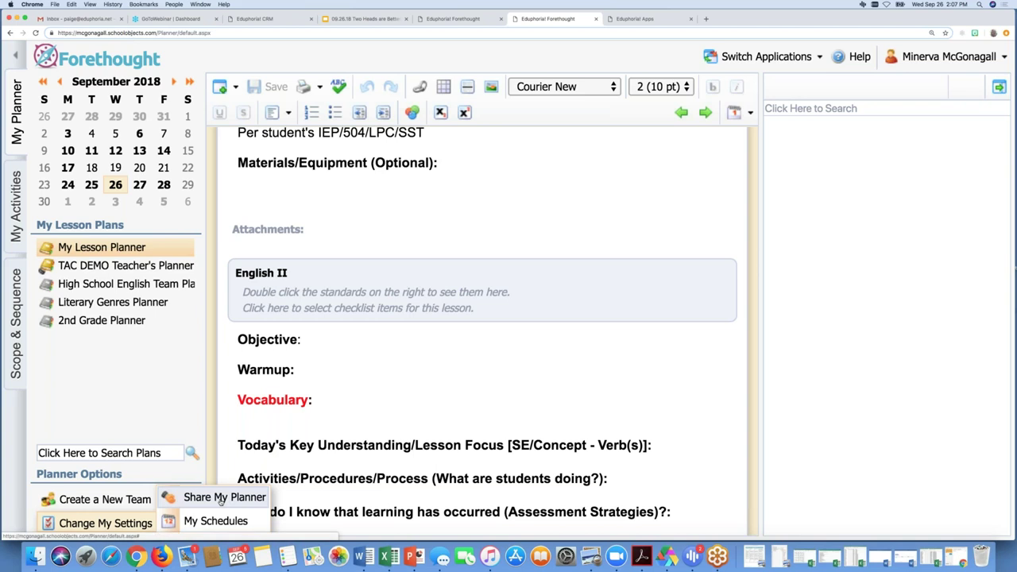
click(221, 500)
click(621, 268)
click(395, 205)
text(snape)
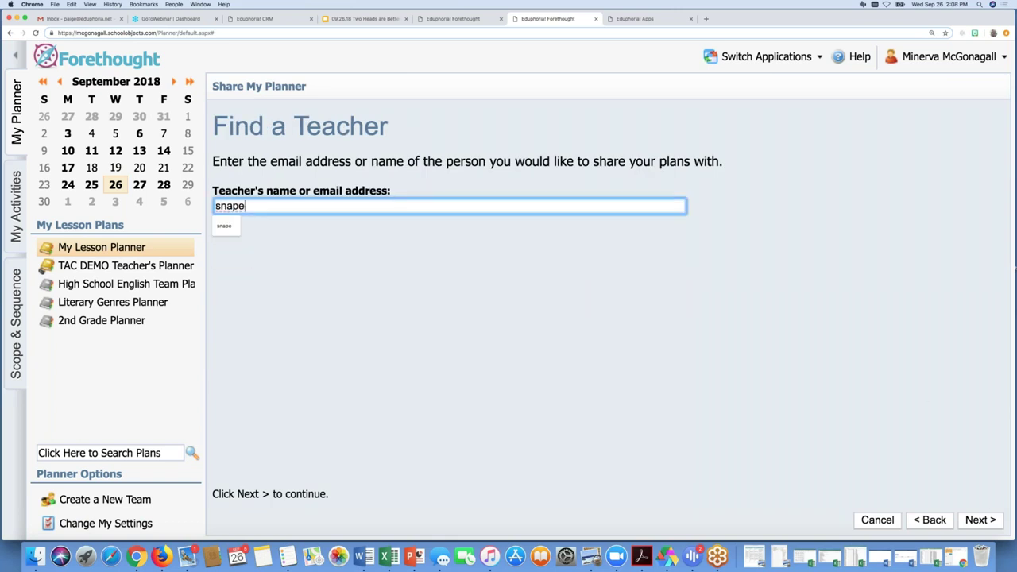
click(974, 520)
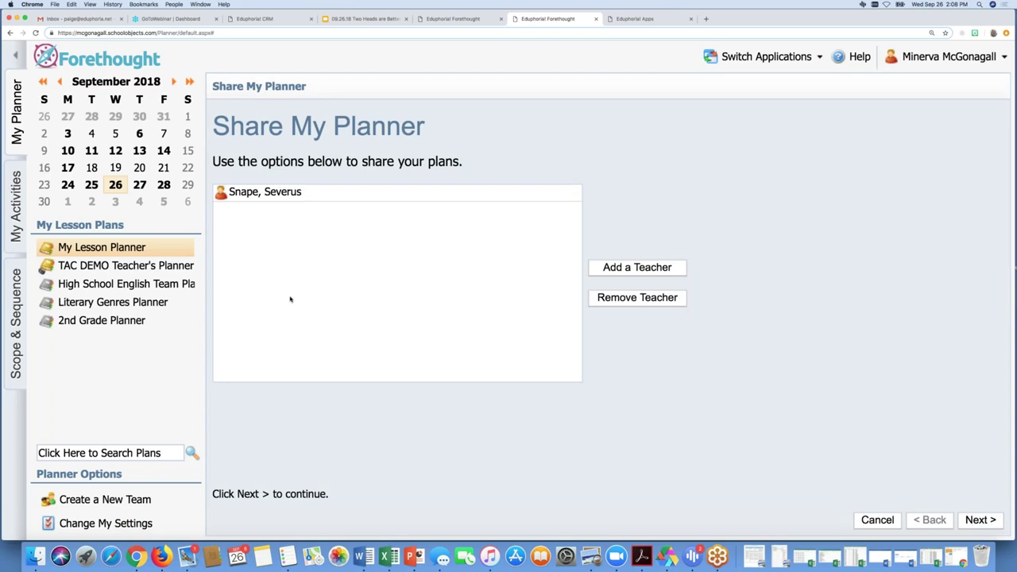
Select the found teacher, finish sharing, then reopen Share My Planner to verify the teacher is listed.
click(278, 195)
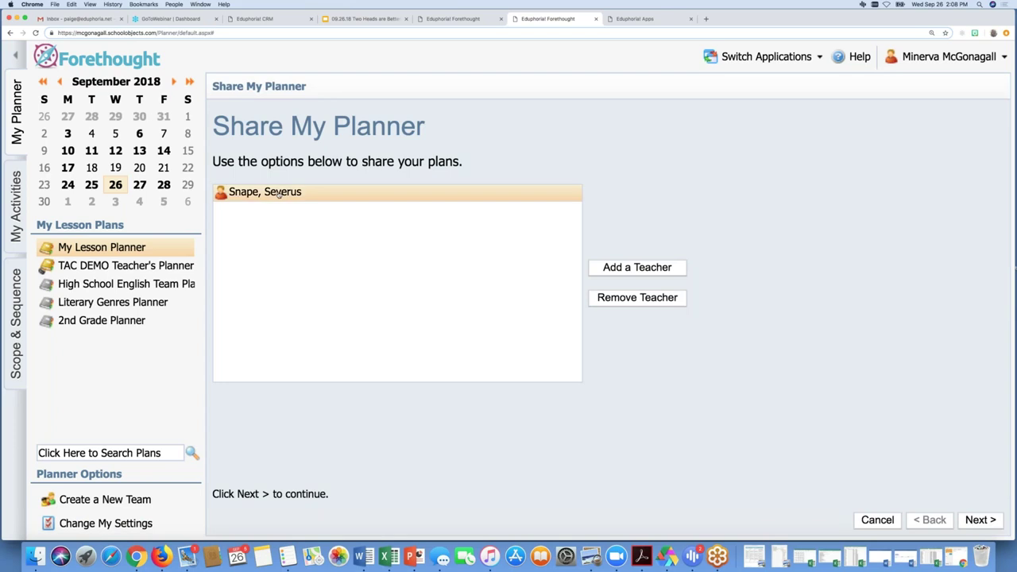
click(649, 270)
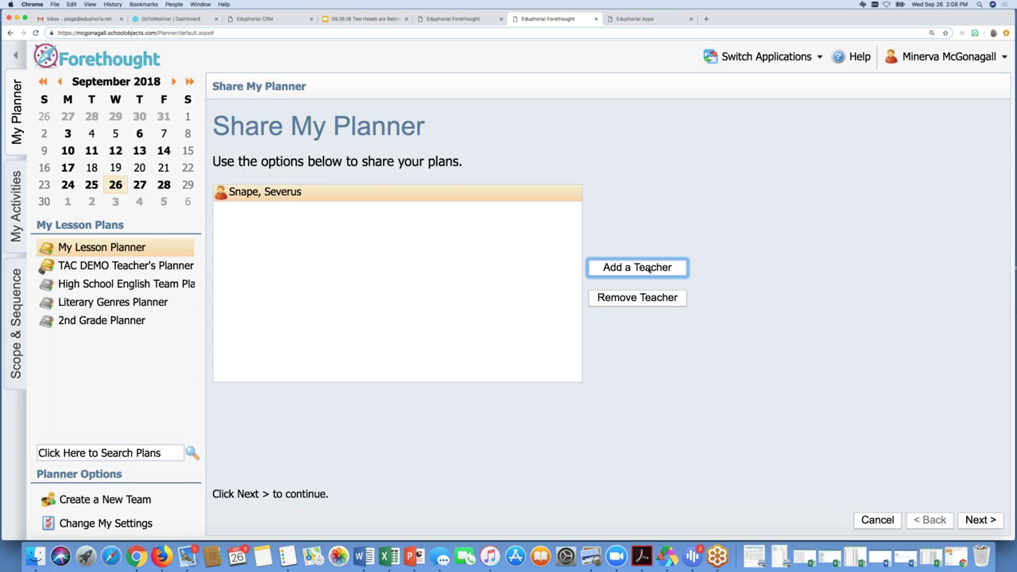
click(981, 519)
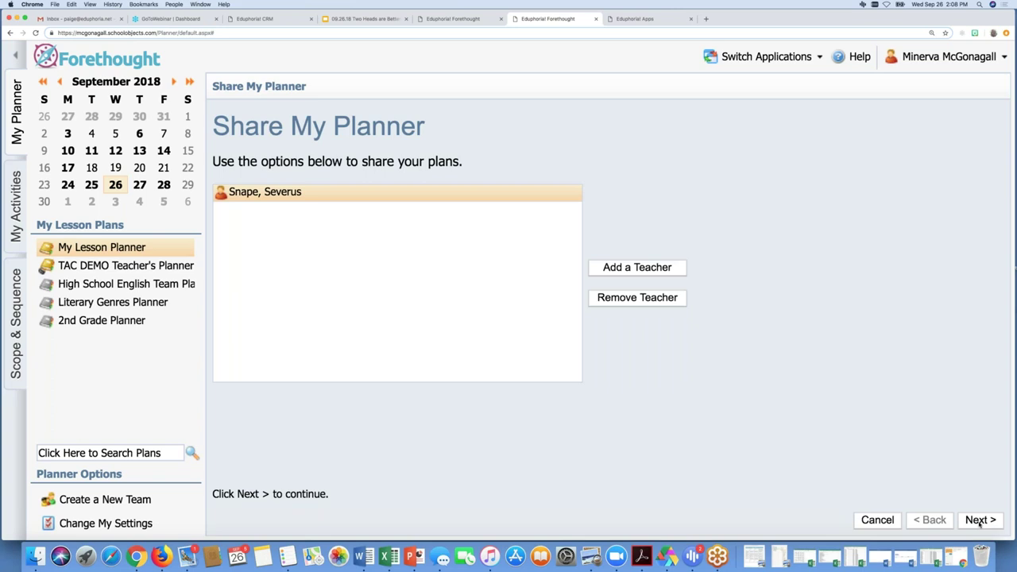
click(980, 520)
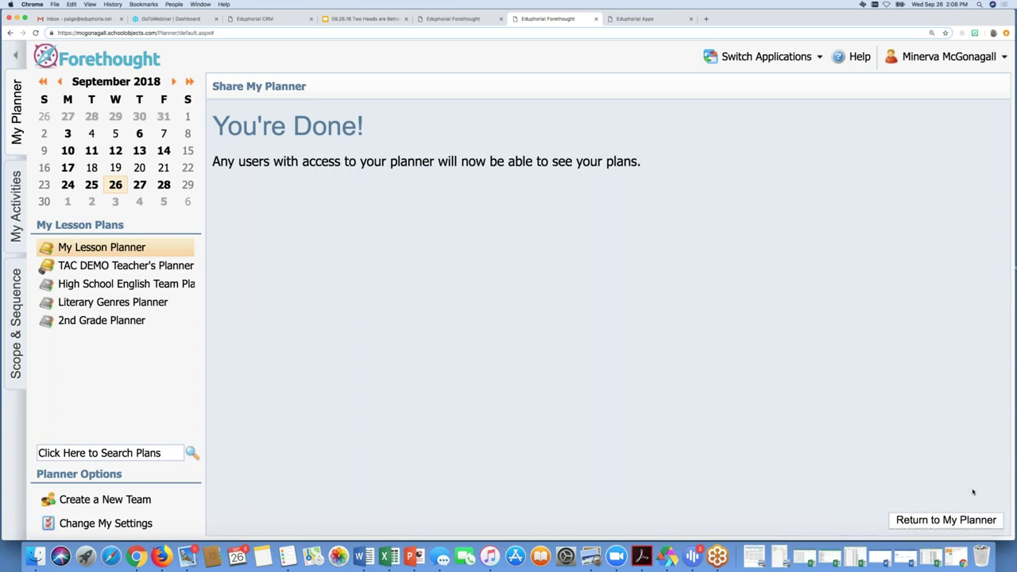
click(930, 520)
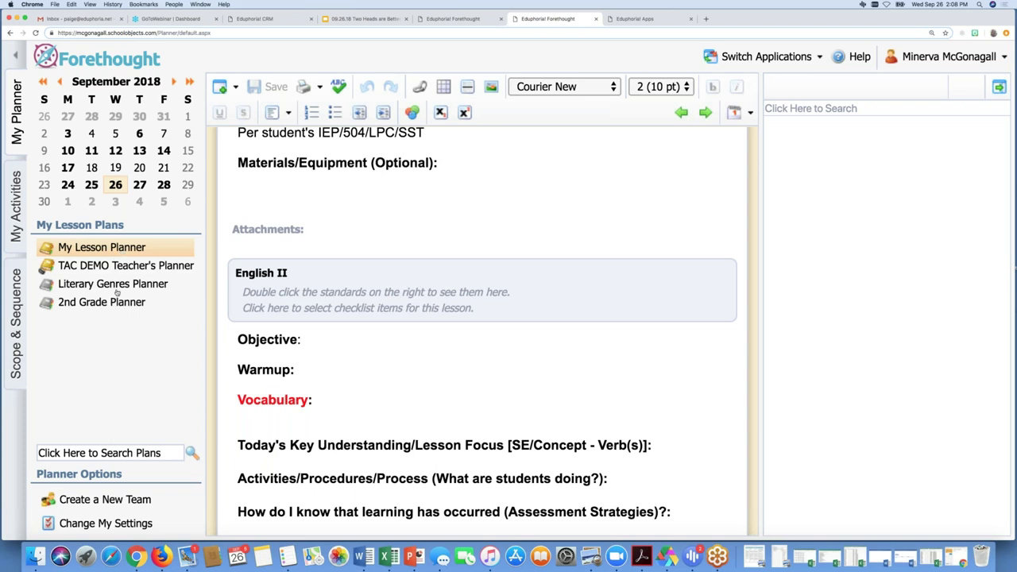
mouse_move(95, 525)
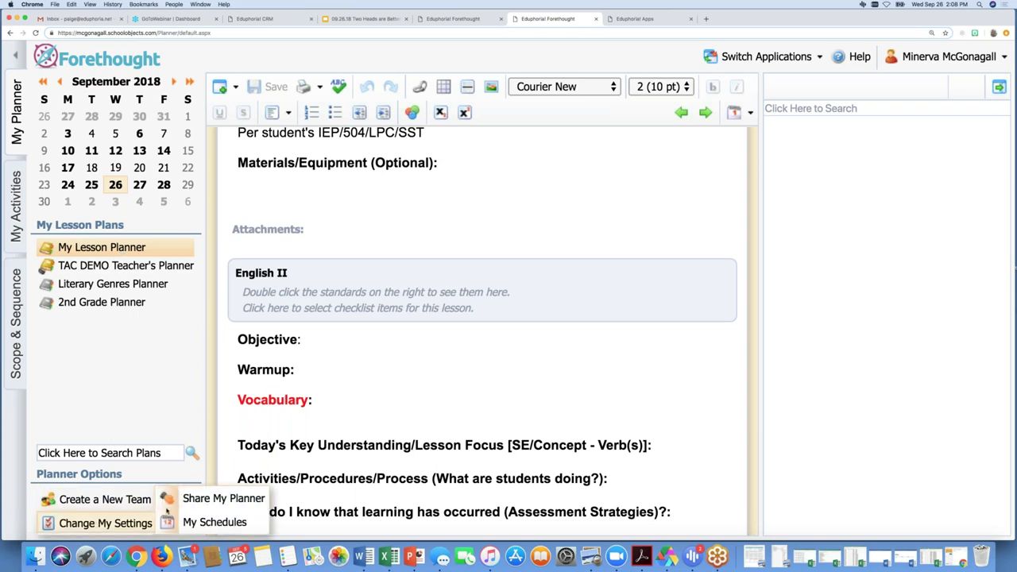
click(203, 500)
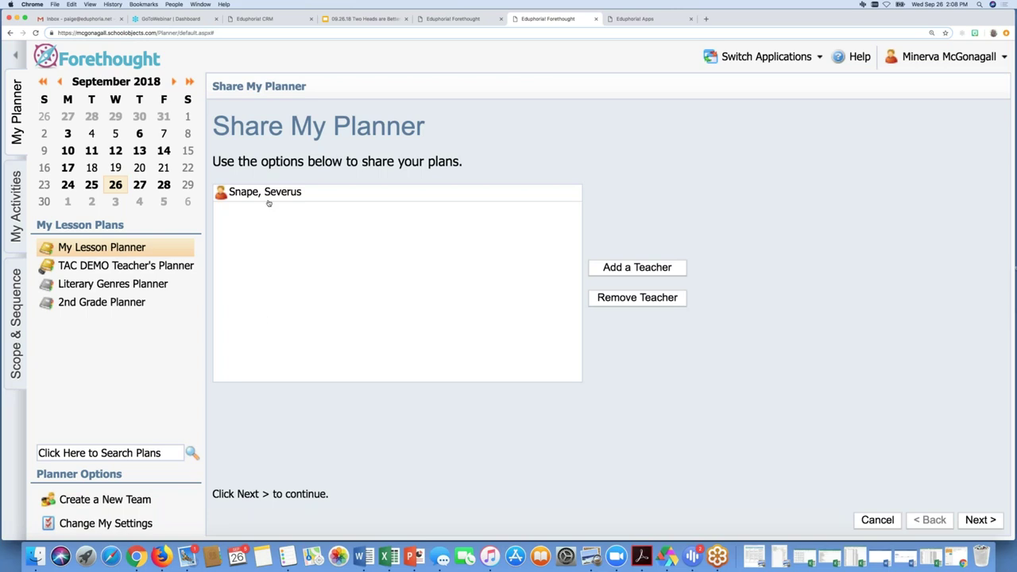
In the second teacher's account, open Forethought and the colleague's shared planner.
click(636, 18)
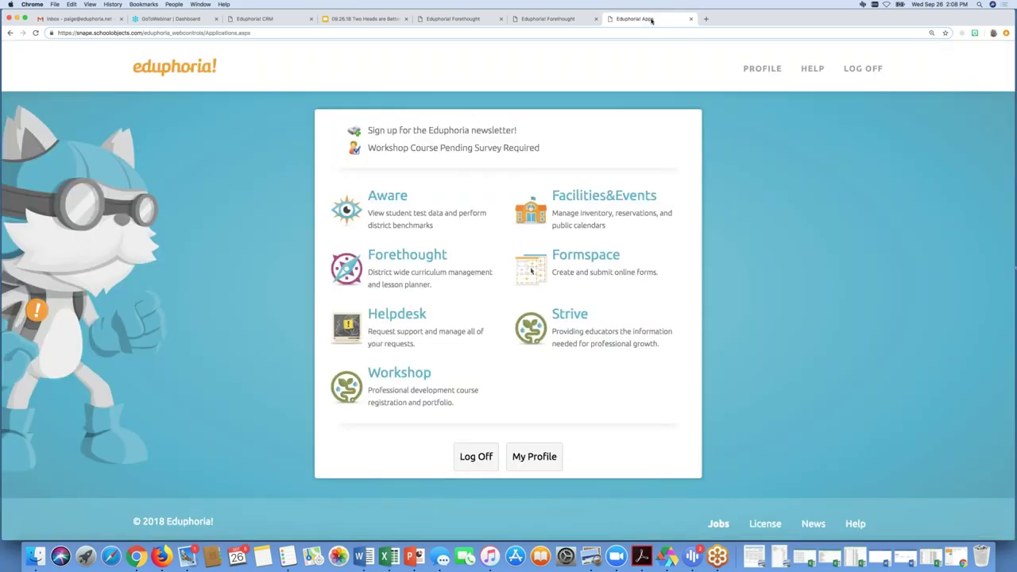
click(429, 262)
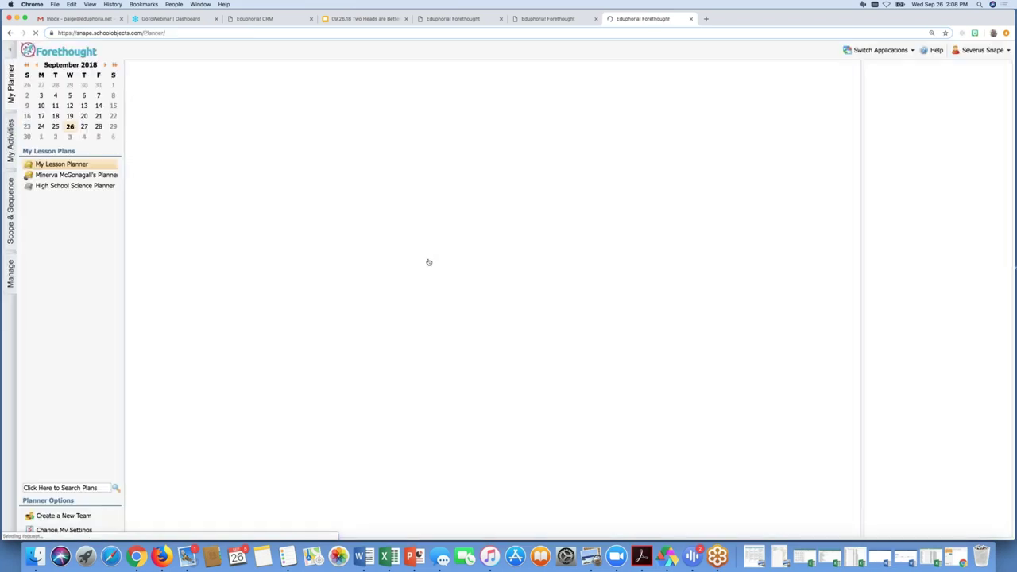
key(super+equal)
key(super+equal)
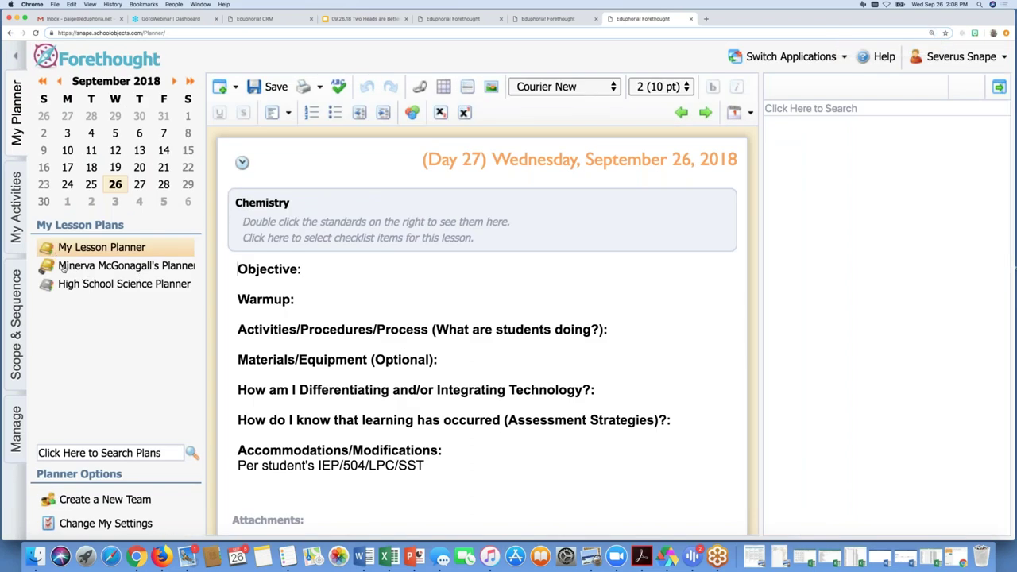
click(116, 267)
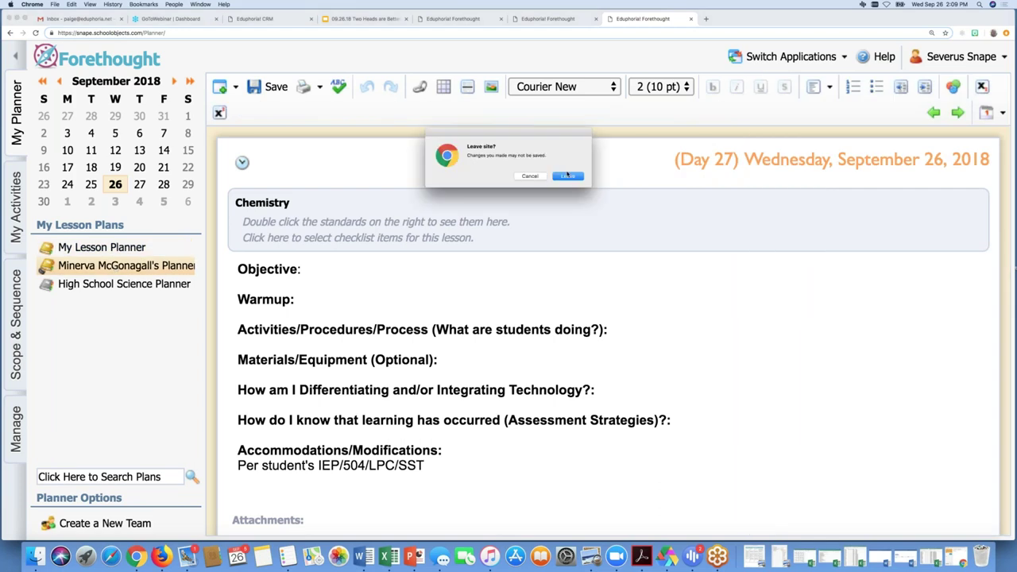
click(567, 175)
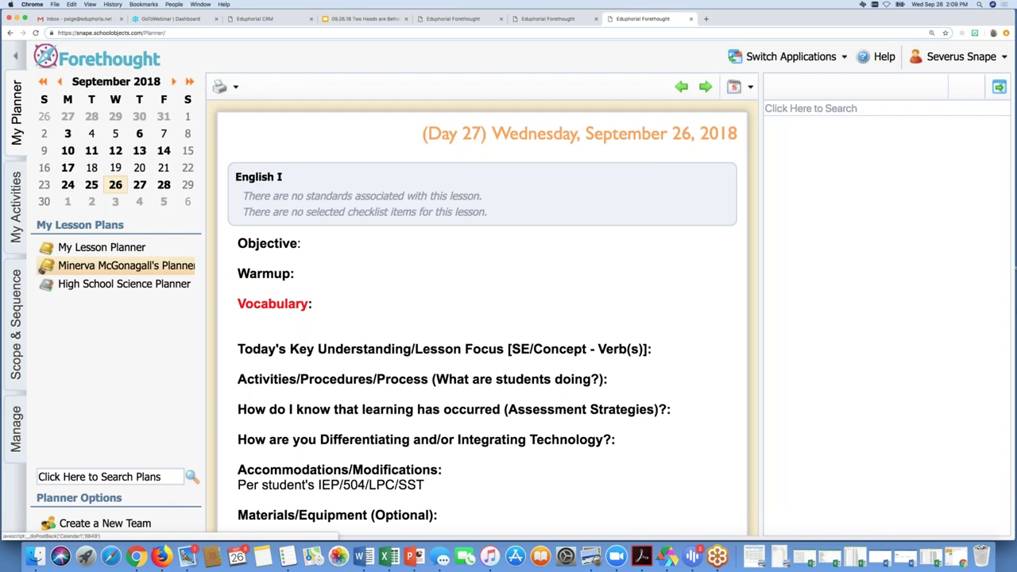
Review the English I short-story conflict lesson for Monday, October 1, 2018.
click(68, 202)
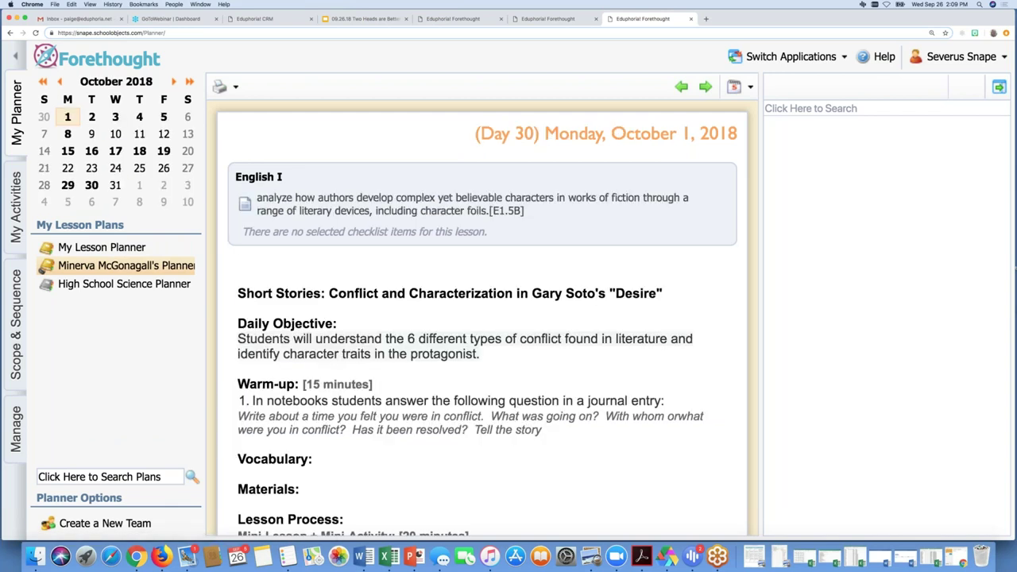
scroll(483, 318, down, 3)
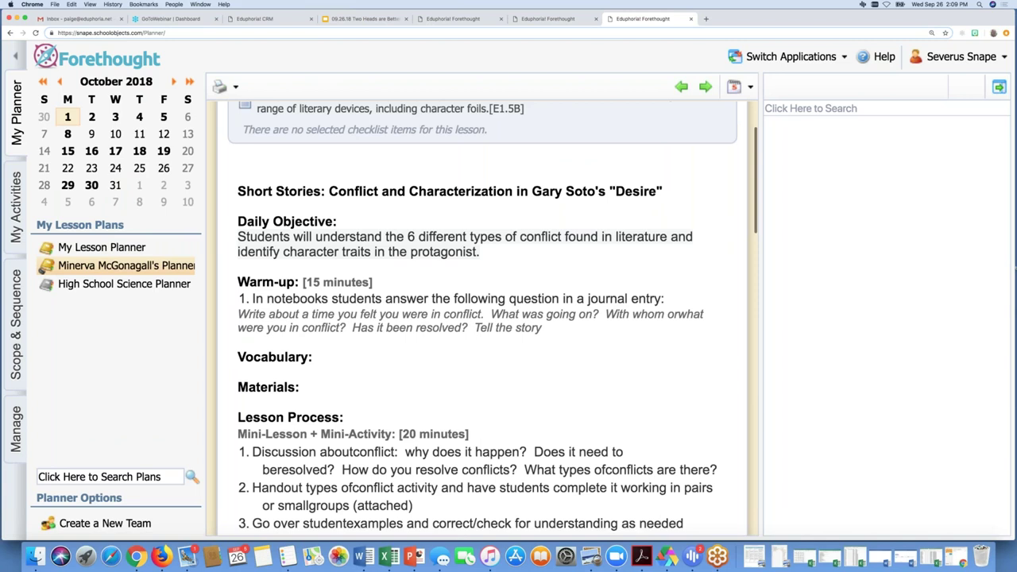
scroll(492, 318, up, 1)
scroll(493, 317, up, 1)
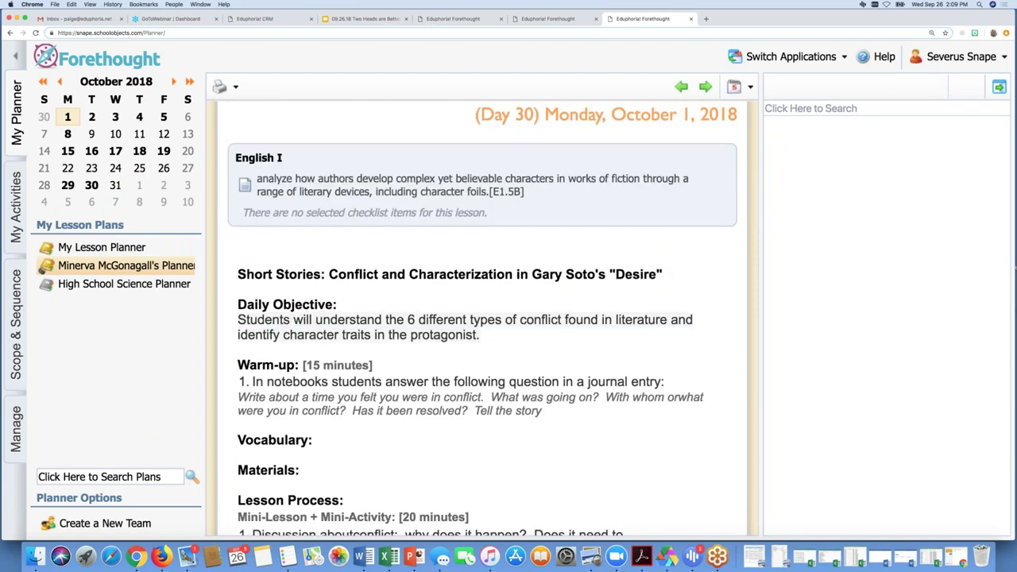
scroll(340, 329, down, 1)
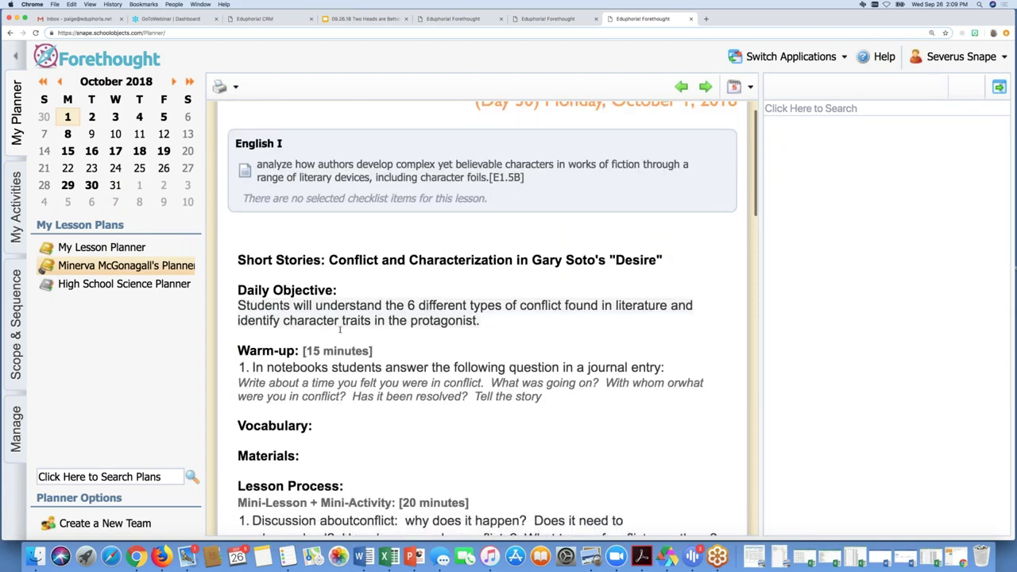
scroll(340, 329, down, 10)
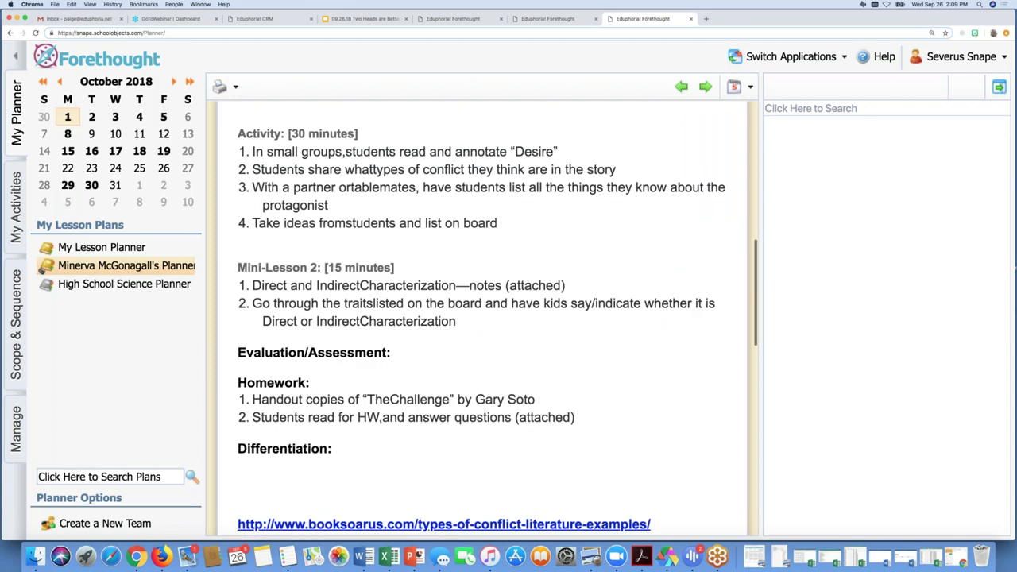
scroll(482, 318, down, 2)
scroll(482, 317, up, 12)
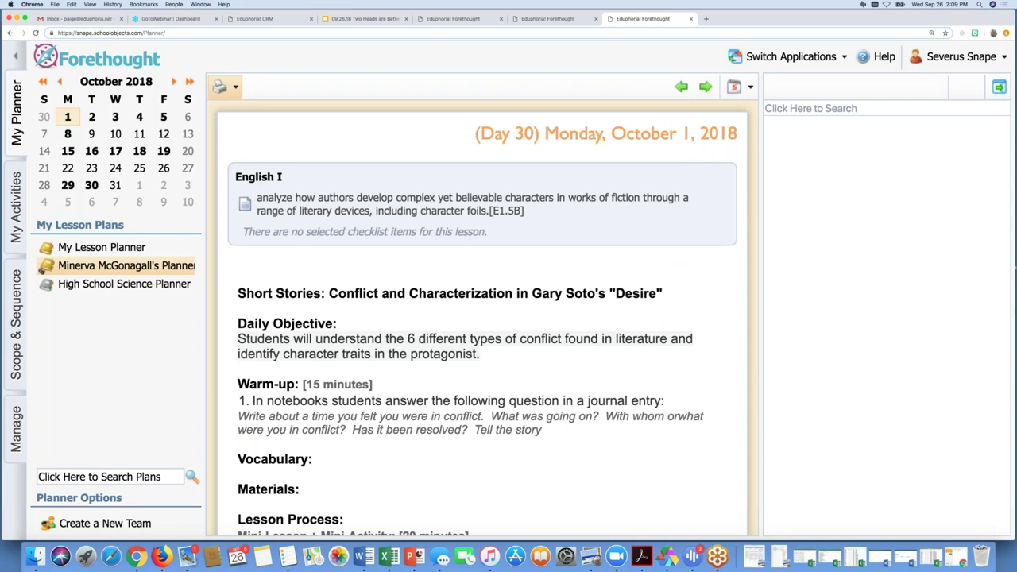
Open and dismiss the print options, then open a new browser tab.
click(223, 86)
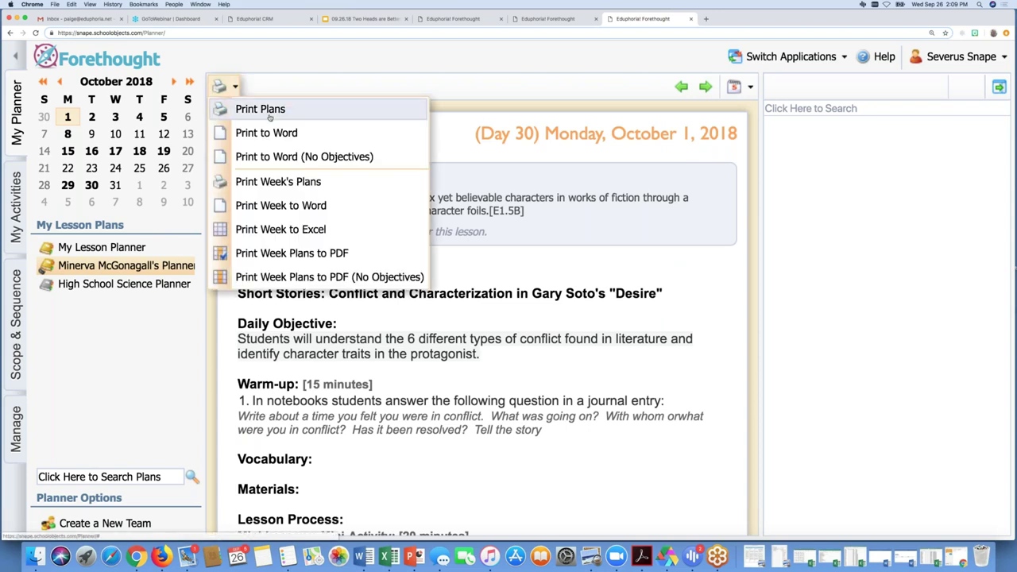
click(307, 94)
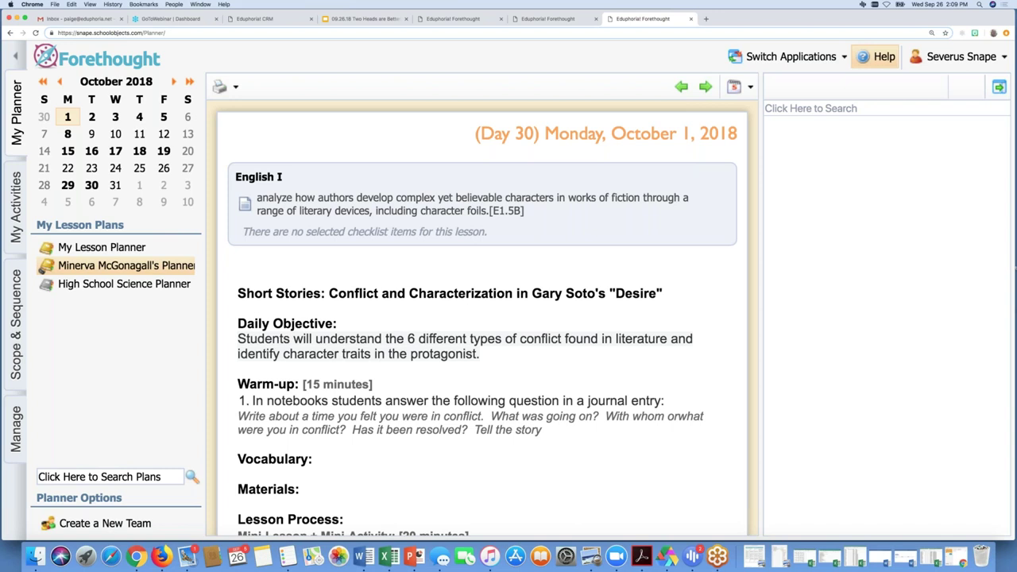
click(705, 19)
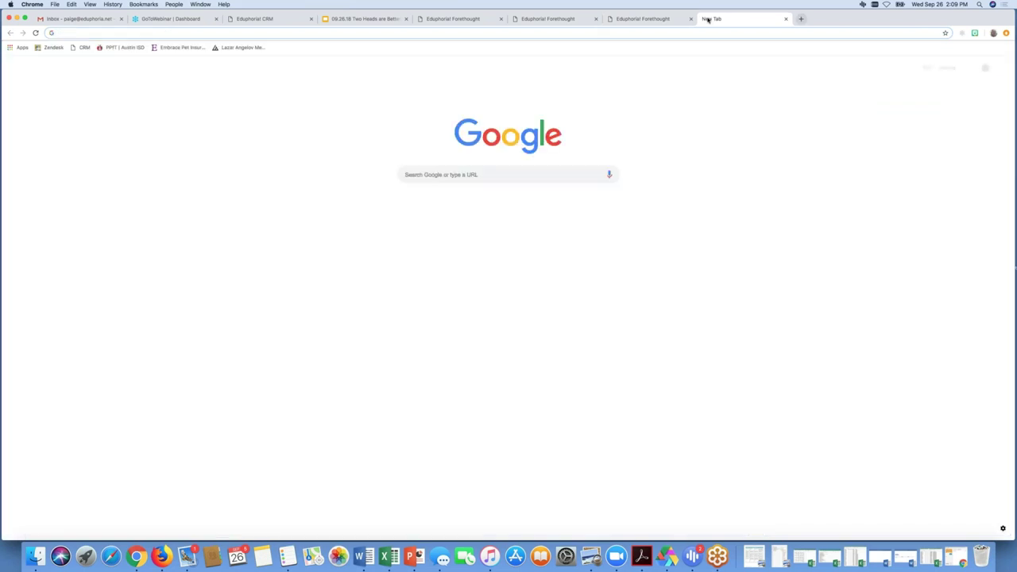
Load teacher.schoolobjects.com and log off the current account.
text(teacher.schoolobjects.com)
key(Return)
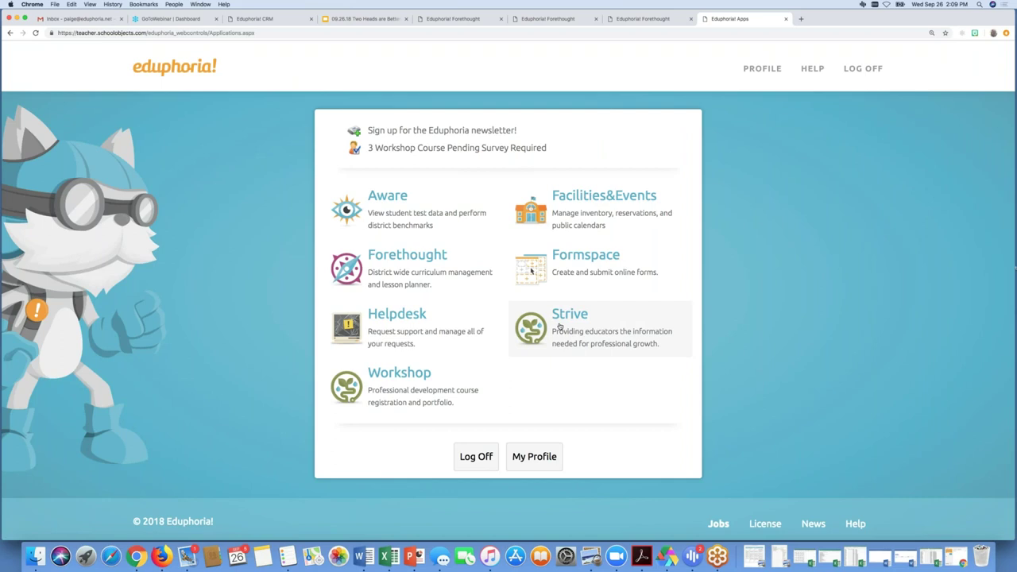
click(475, 454)
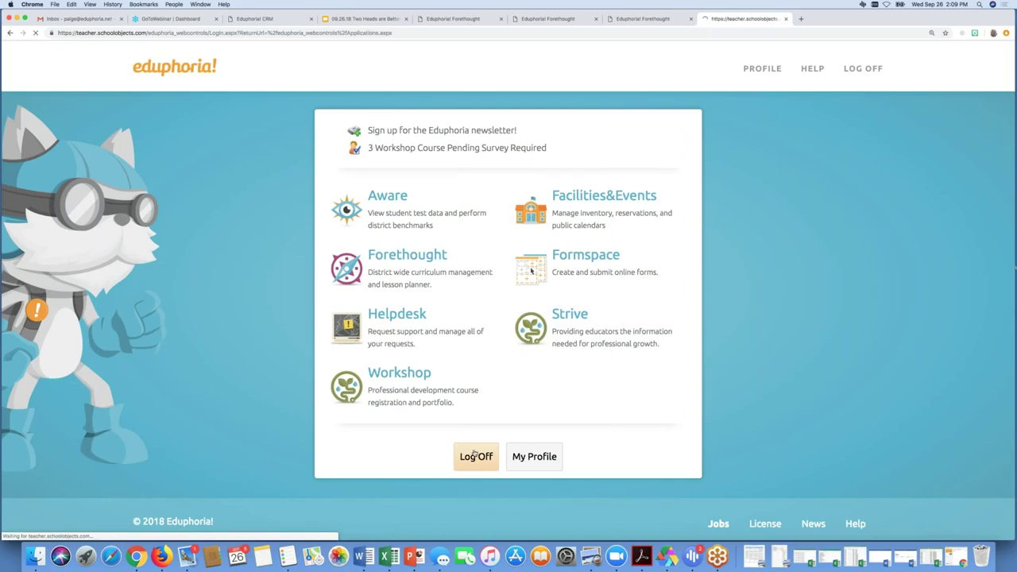
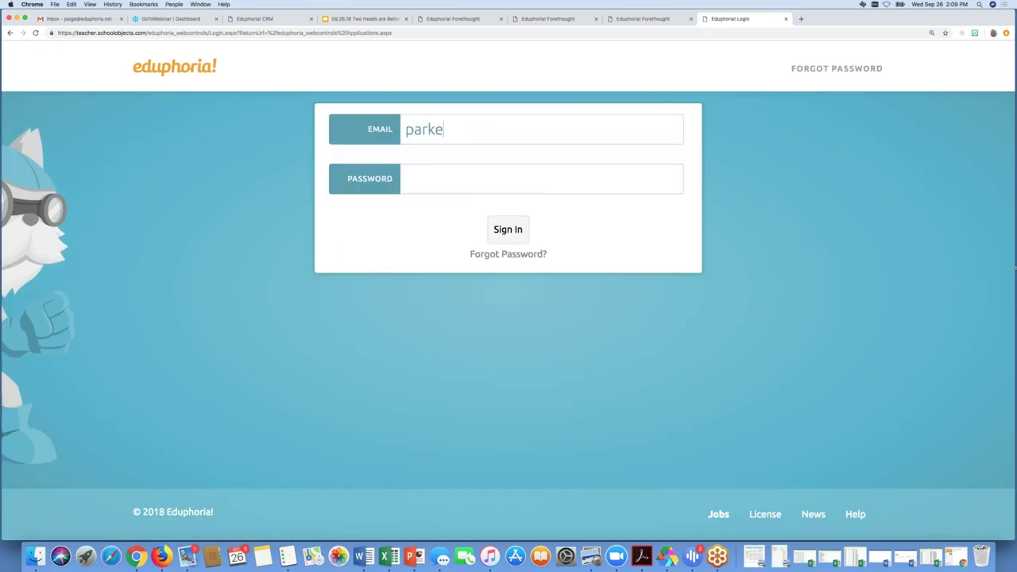
Sign in with the second teacher's email and password and open Forethought.
key(Tab)
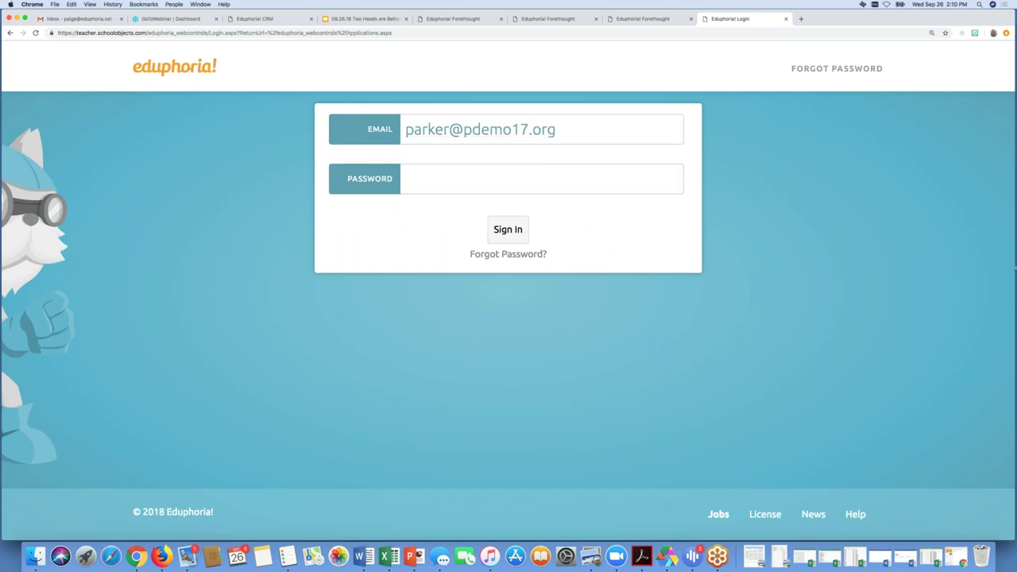
text(•••)
key(Return)
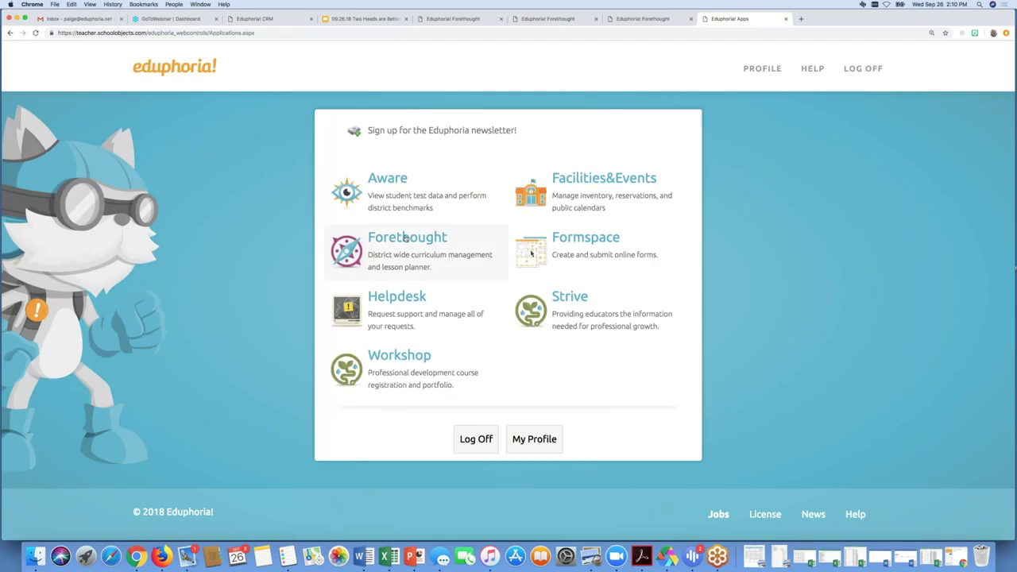
click(405, 237)
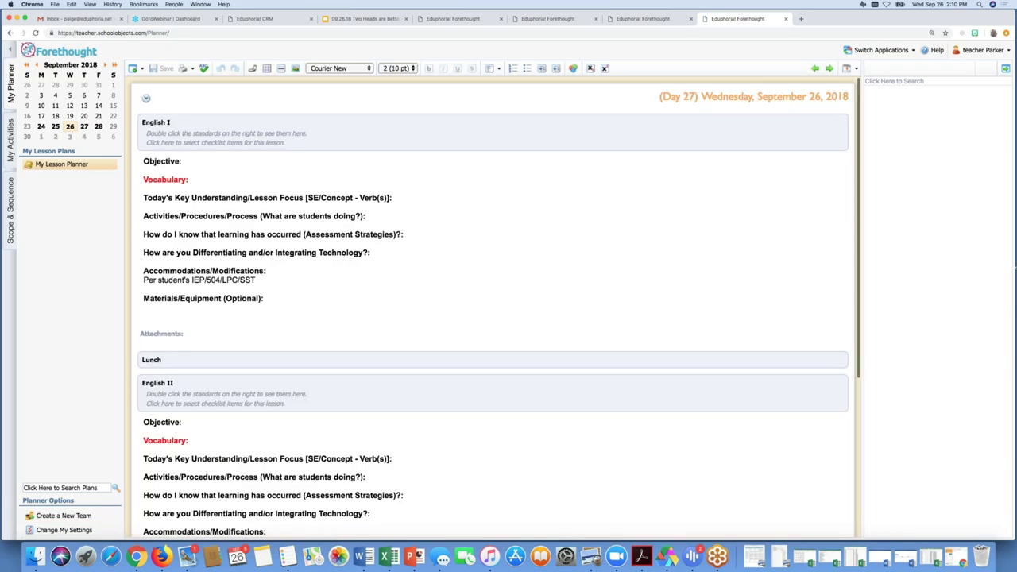
click(525, 19)
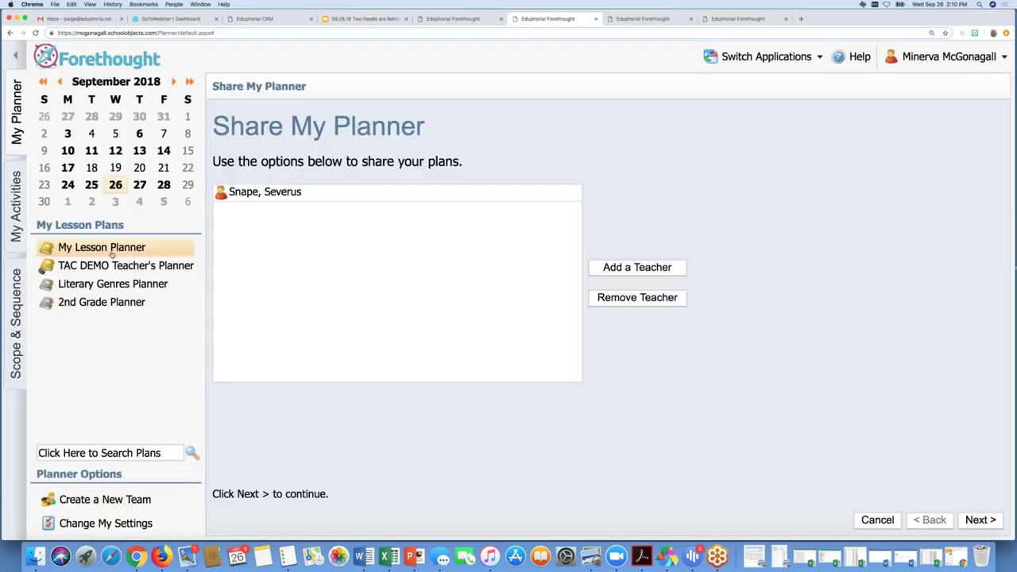
Share the planner with another teacher, found by name search and picked from two matches.
click(628, 270)
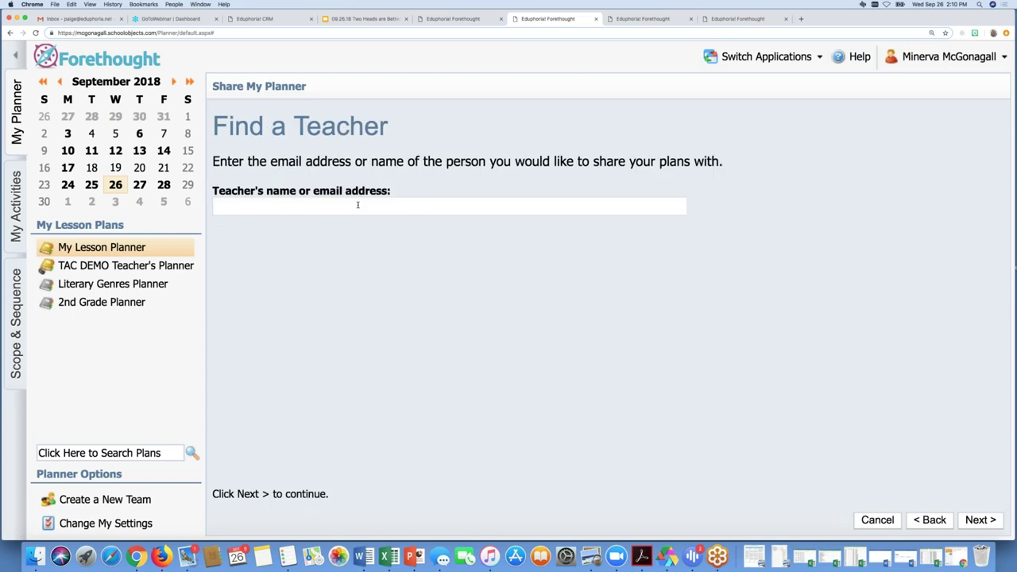
text(parker)
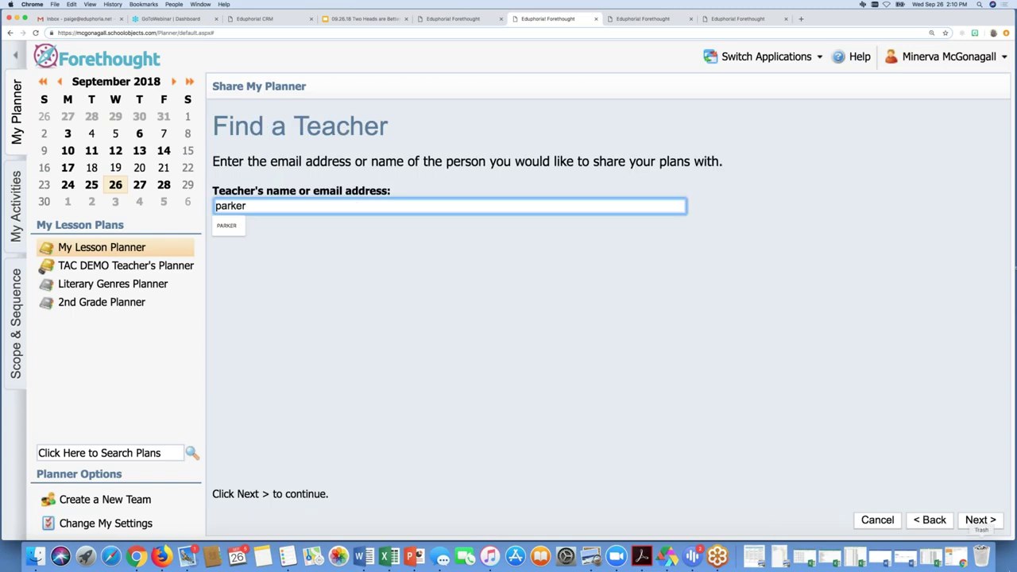
click(982, 520)
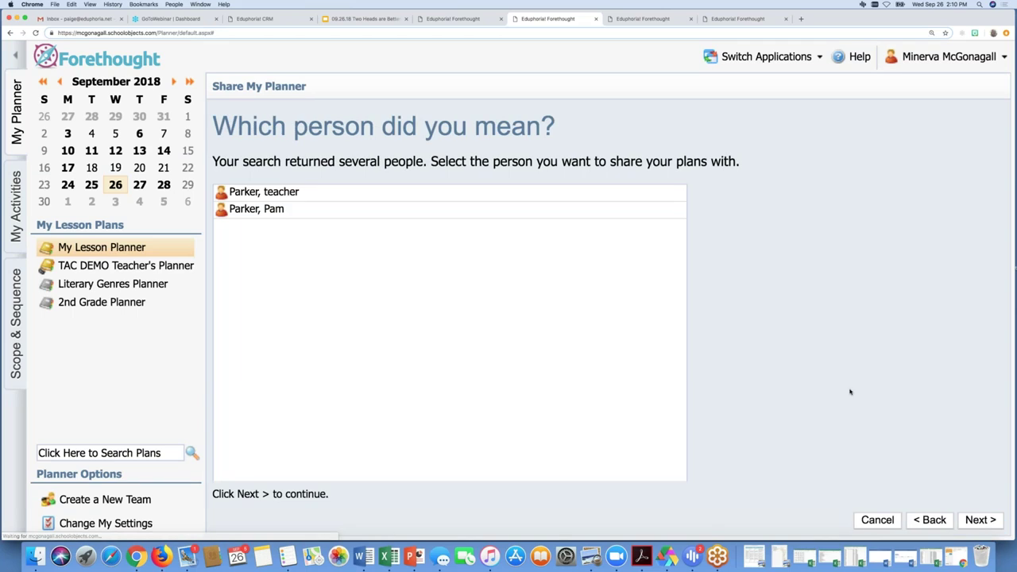
click(262, 192)
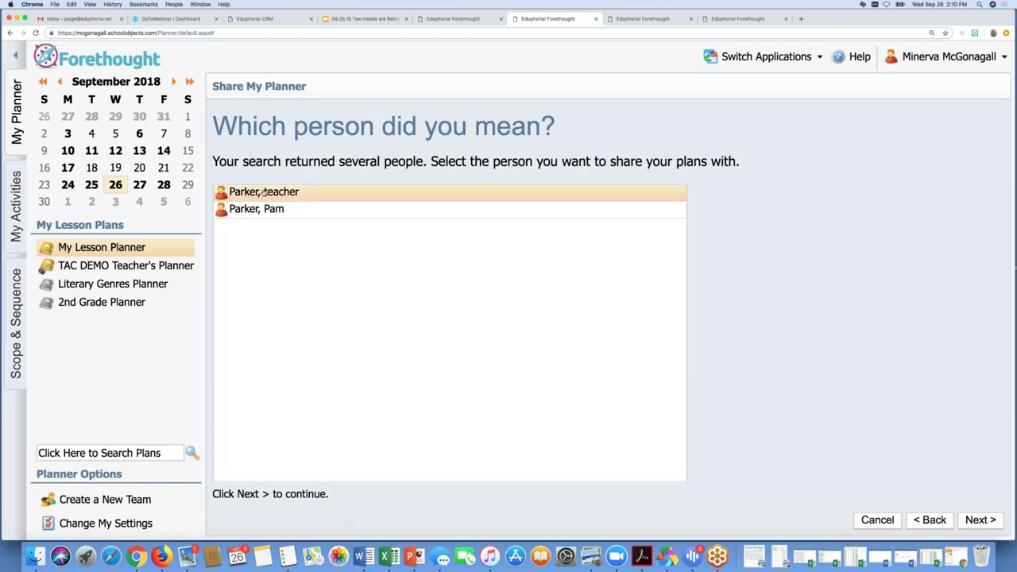
click(987, 520)
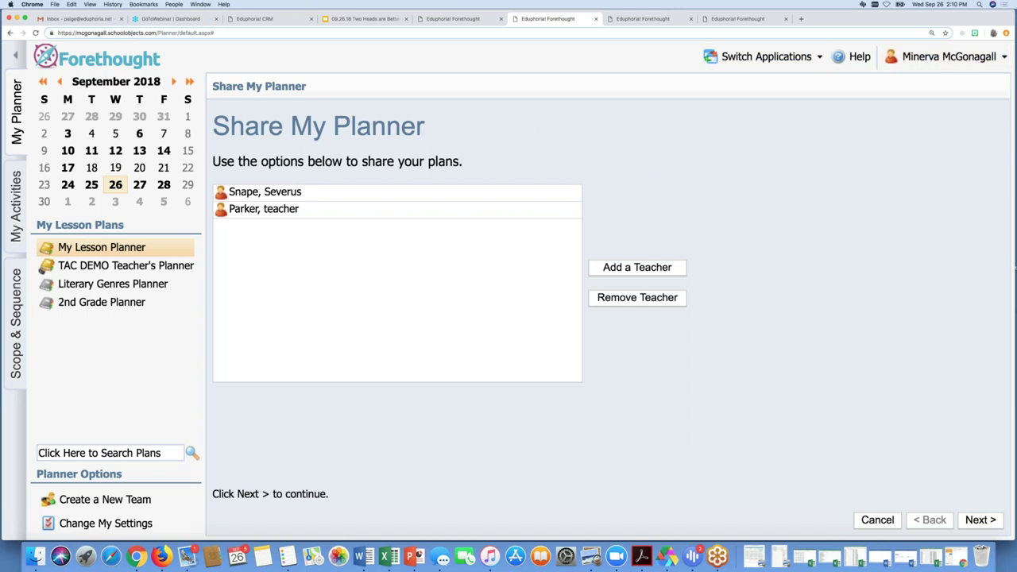
click(739, 19)
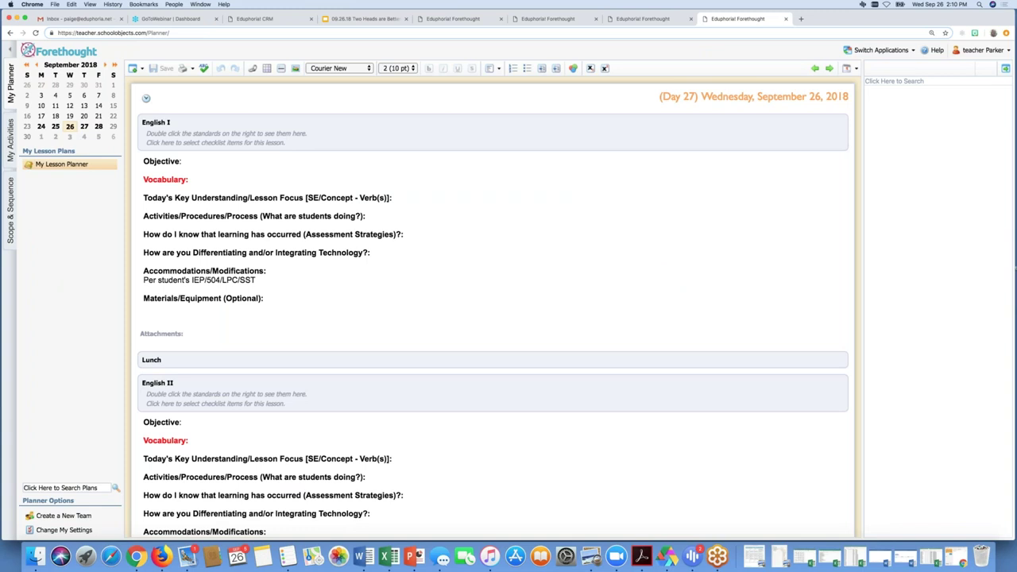
Open the newly shared planner on October 1.
click(35, 33)
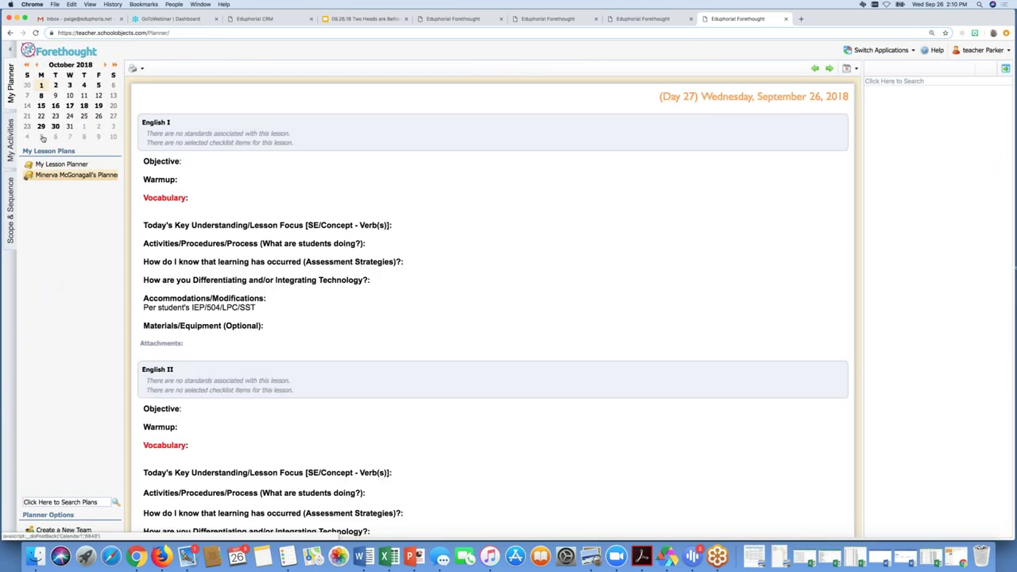
click(41, 137)
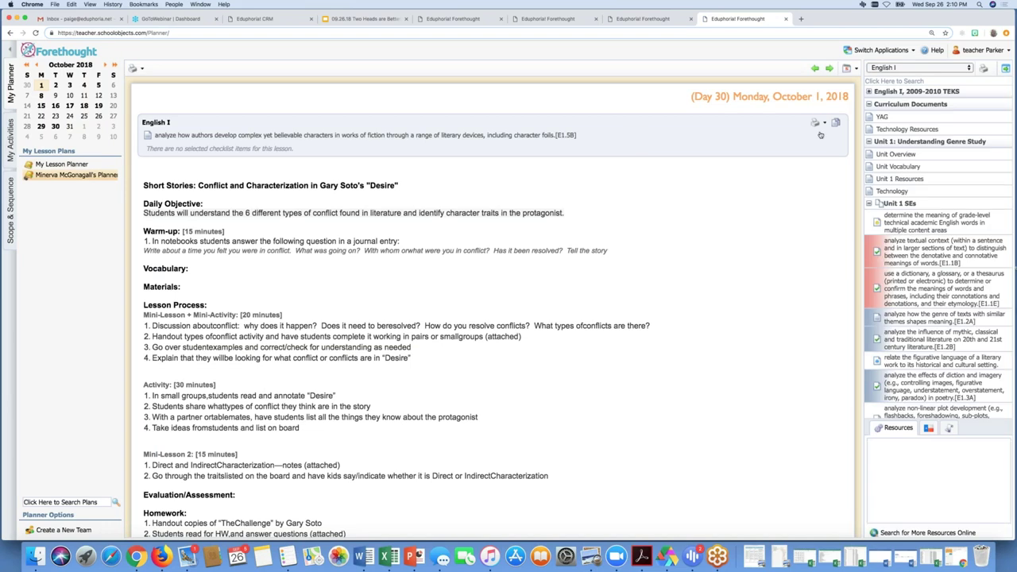
key(super+equal)
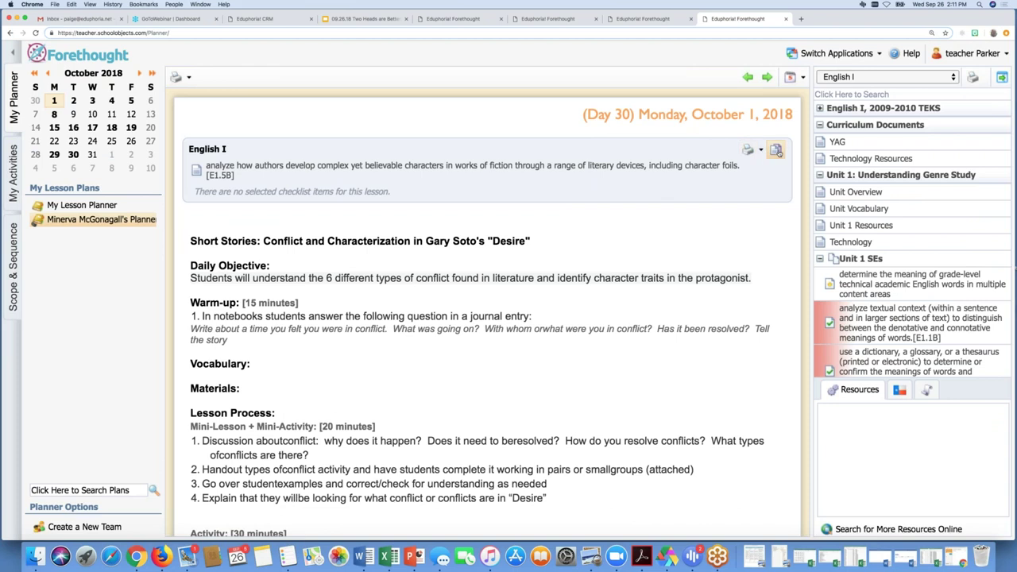
Copy its October 1 English I lesson to October 1, appending it to English I.
click(776, 150)
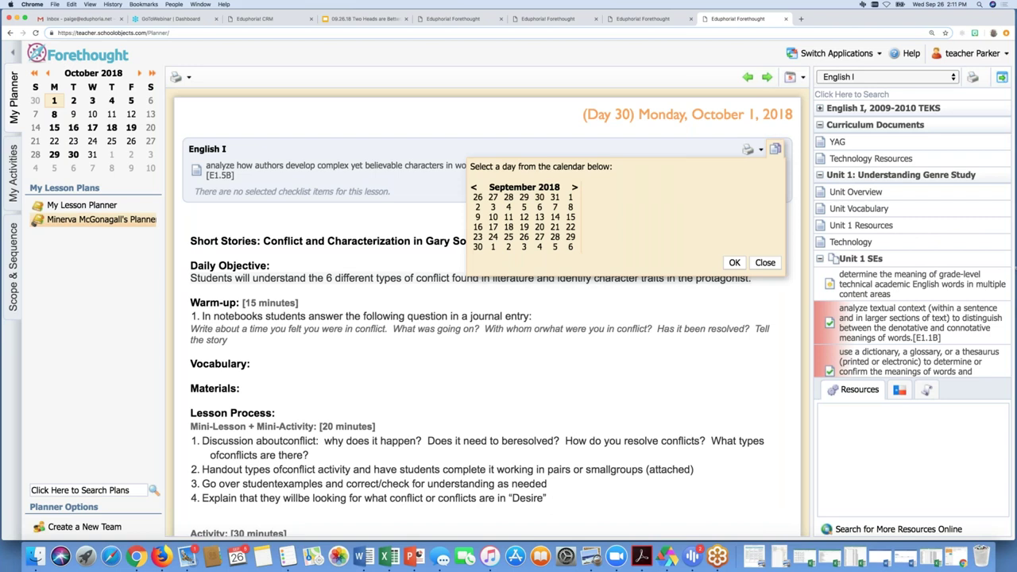
click(492, 247)
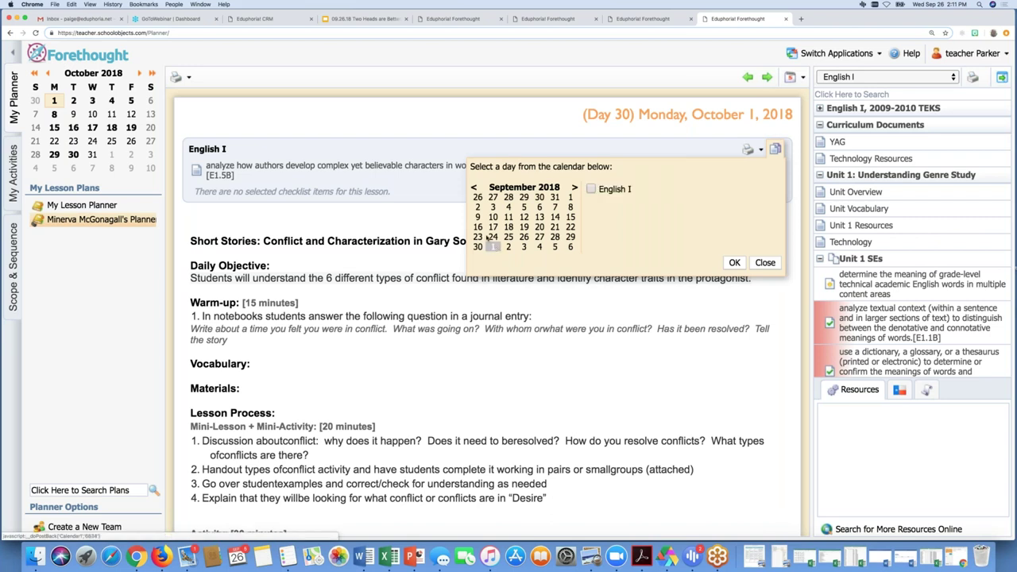
click(590, 189)
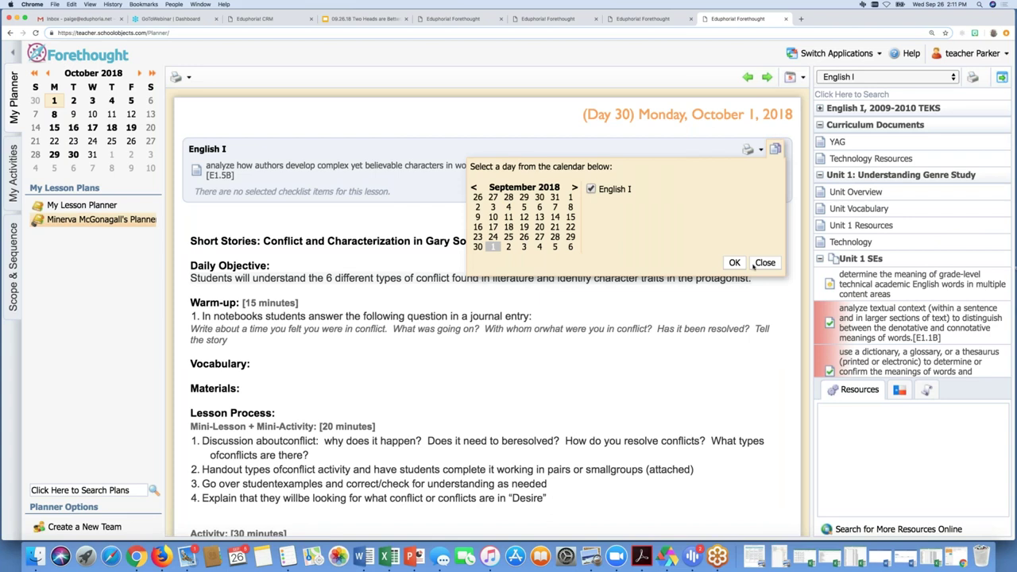
click(734, 263)
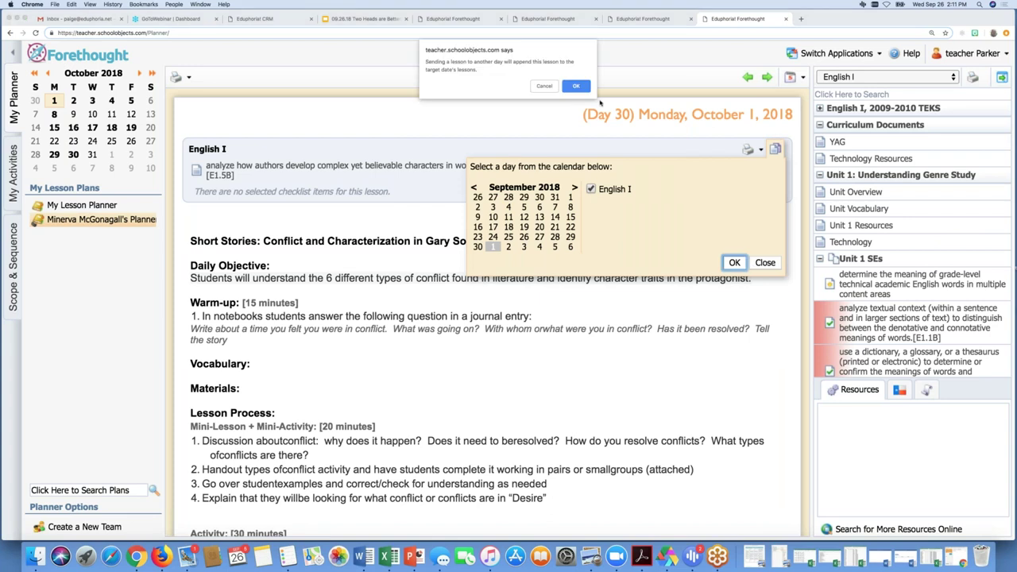
click(577, 86)
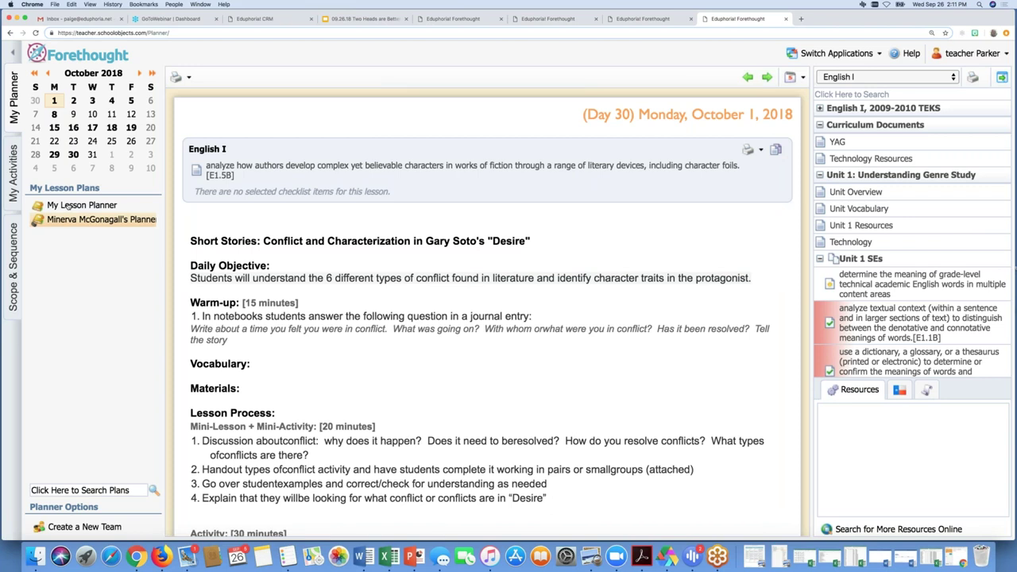
click(70, 205)
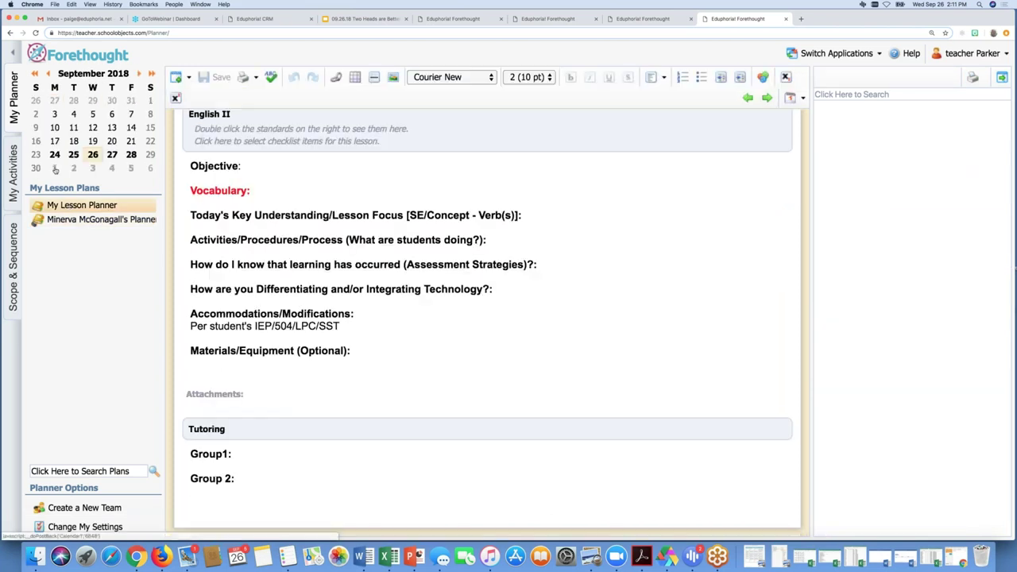
Check the copied English I lesson on October 1 in your own planner, then return to the shared planner.
click(55, 168)
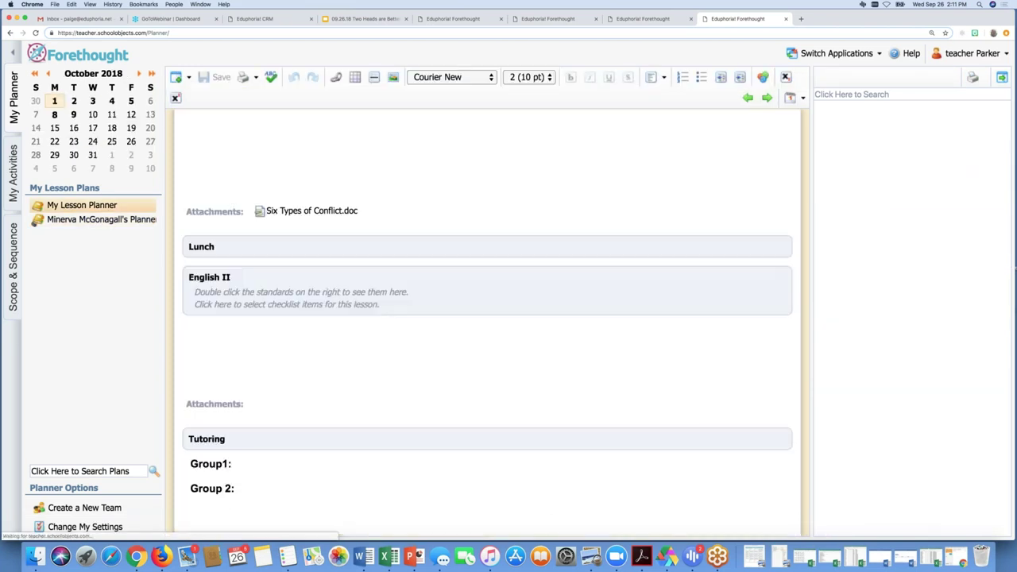
scroll(295, 203, up, 10)
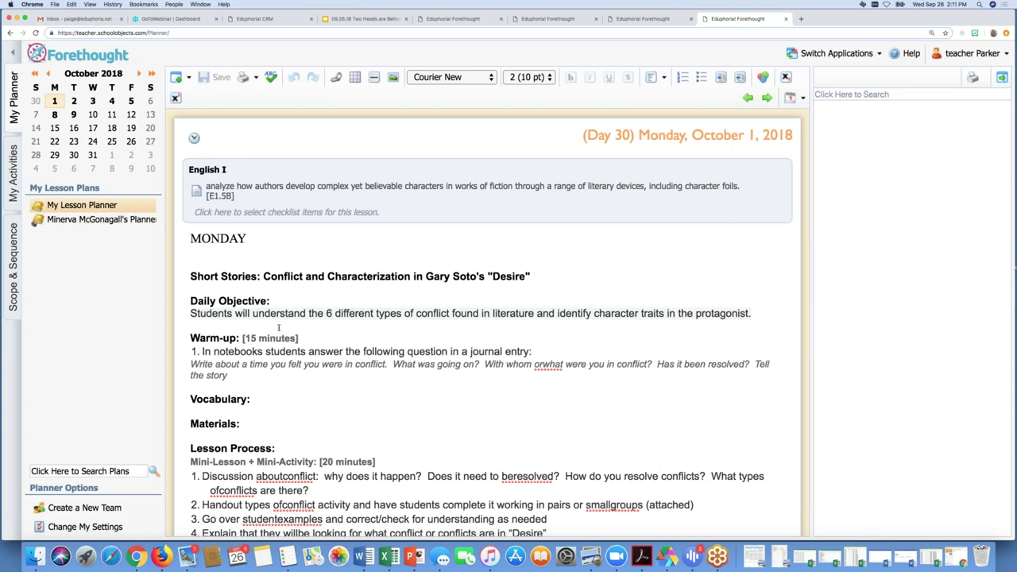
click(92, 220)
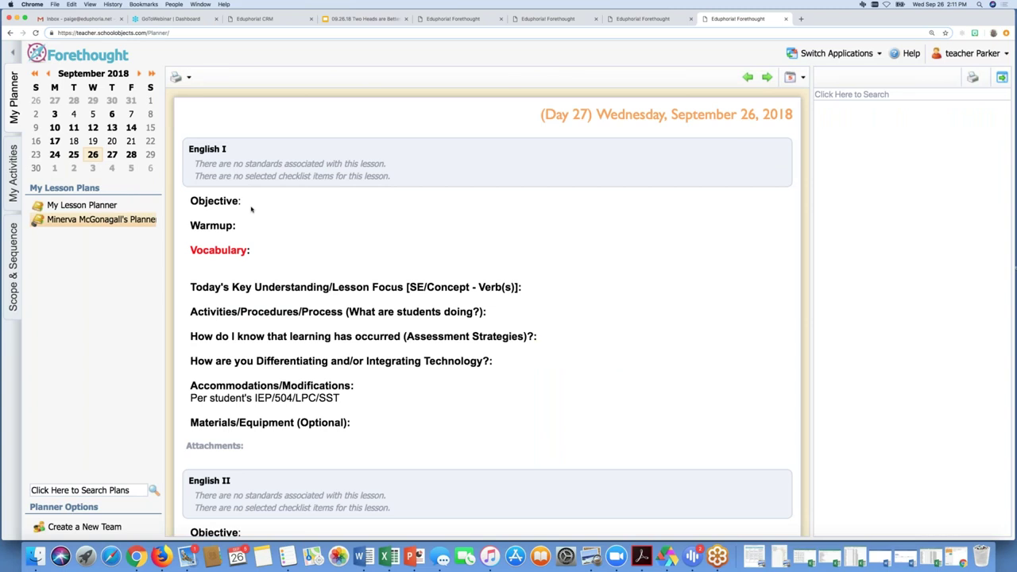
Read through the shared planner's October 1 lesson, then return to your own planner.
double_click(215, 201)
click(268, 244)
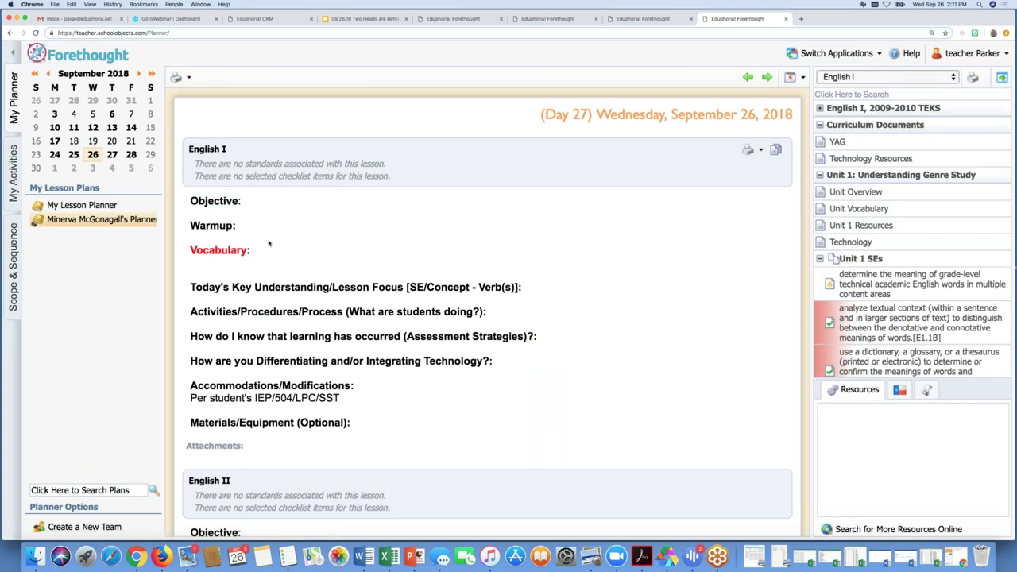
click(54, 168)
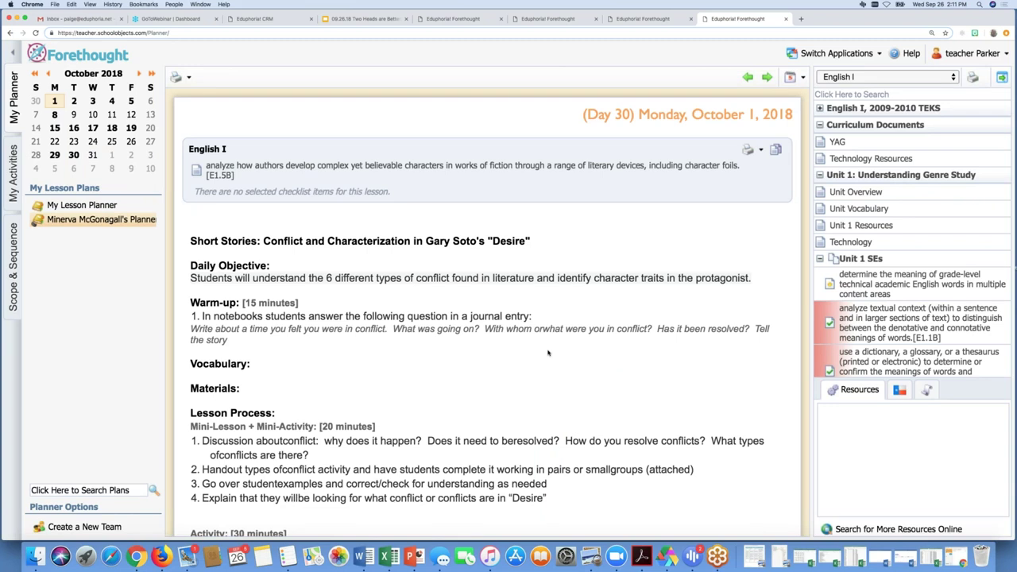
scroll(524, 331, down, 1)
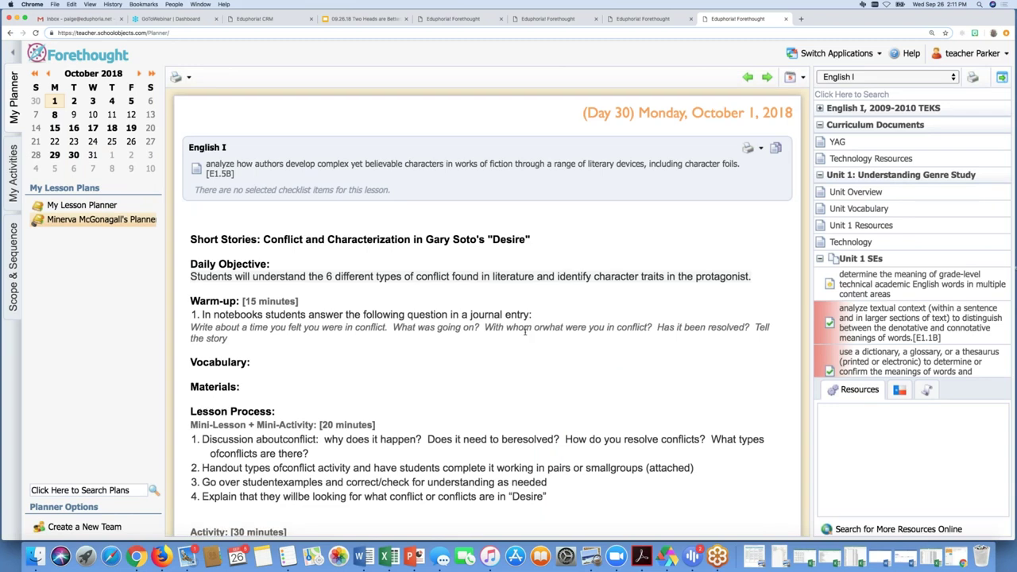
scroll(524, 330, down, 4)
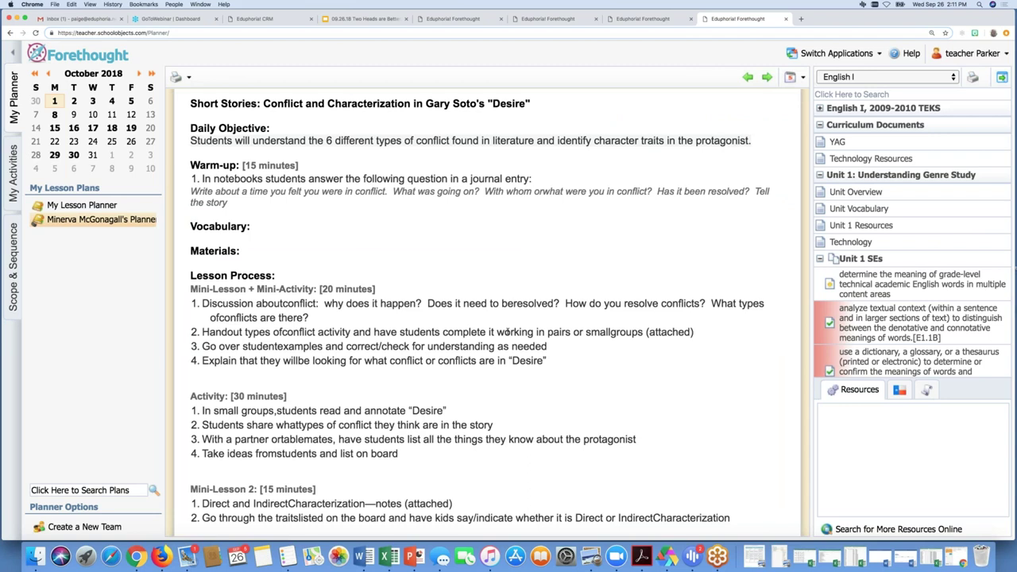
scroll(506, 332, down, 3)
scroll(507, 332, down, 3)
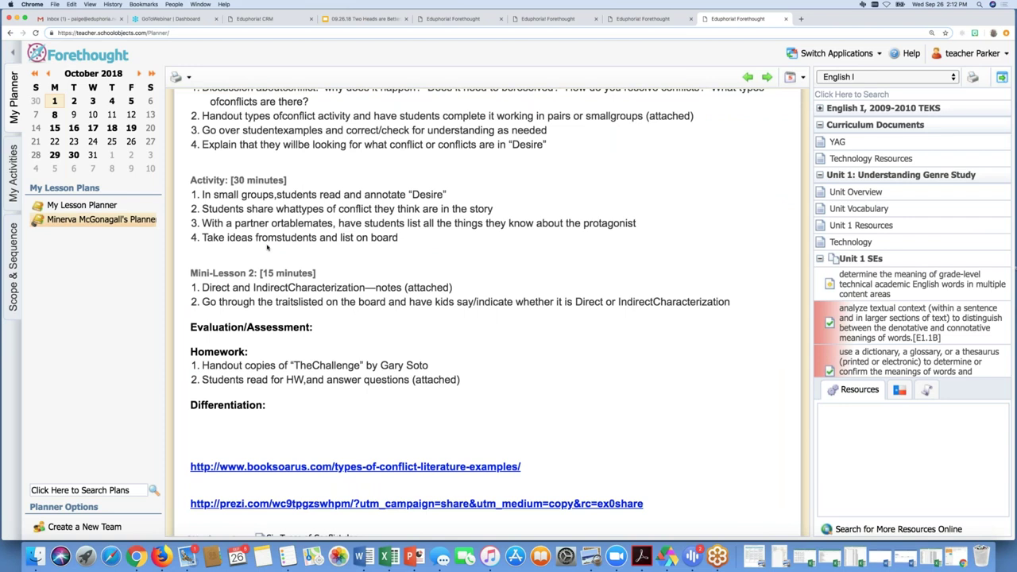
click(100, 205)
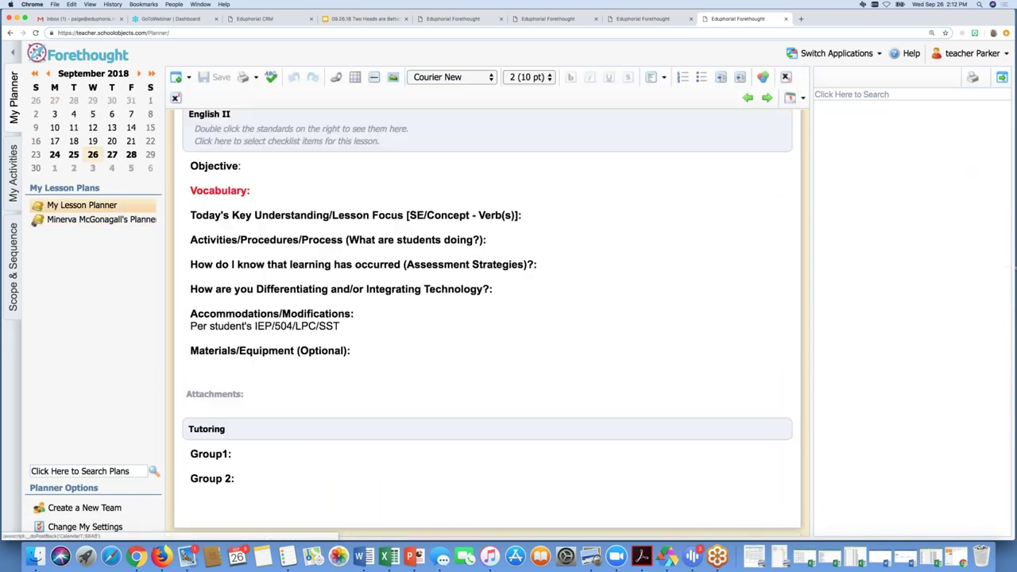
Open the copied October 1 lesson and delete the MONDAY heading line.
click(54, 167)
scroll(487, 317, down, 3)
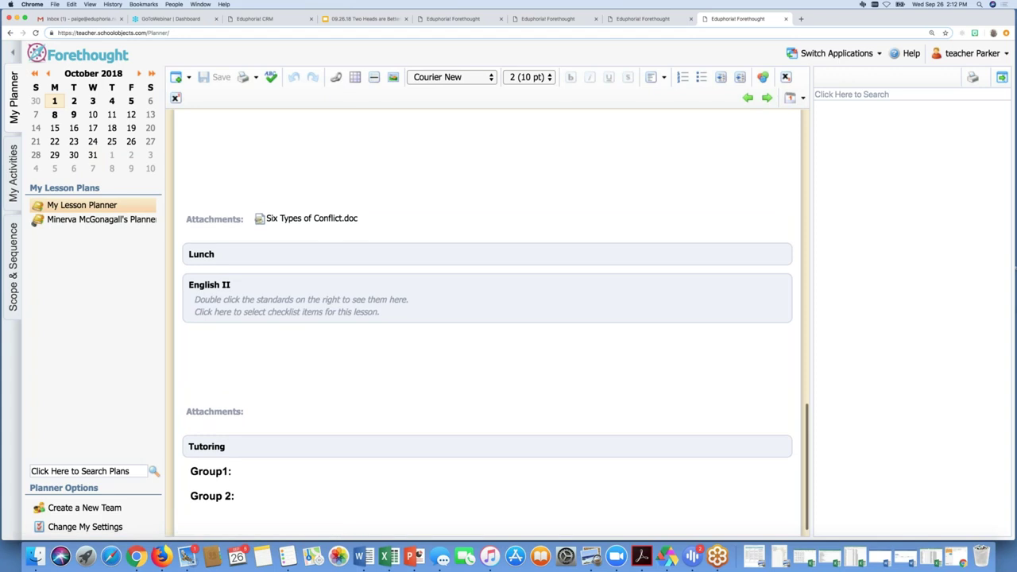
scroll(487, 318, up, 10)
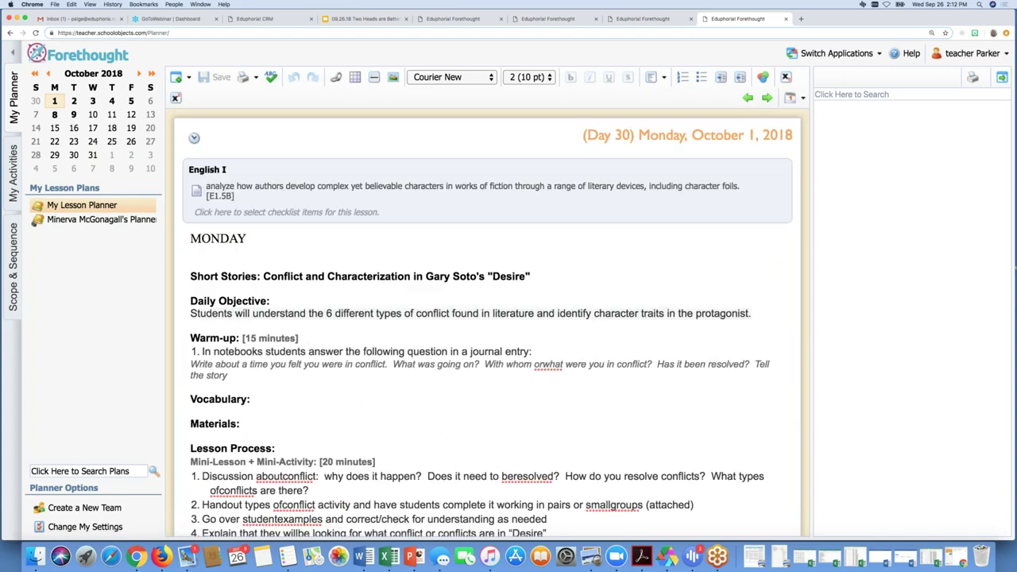
click(216, 284)
click(204, 254)
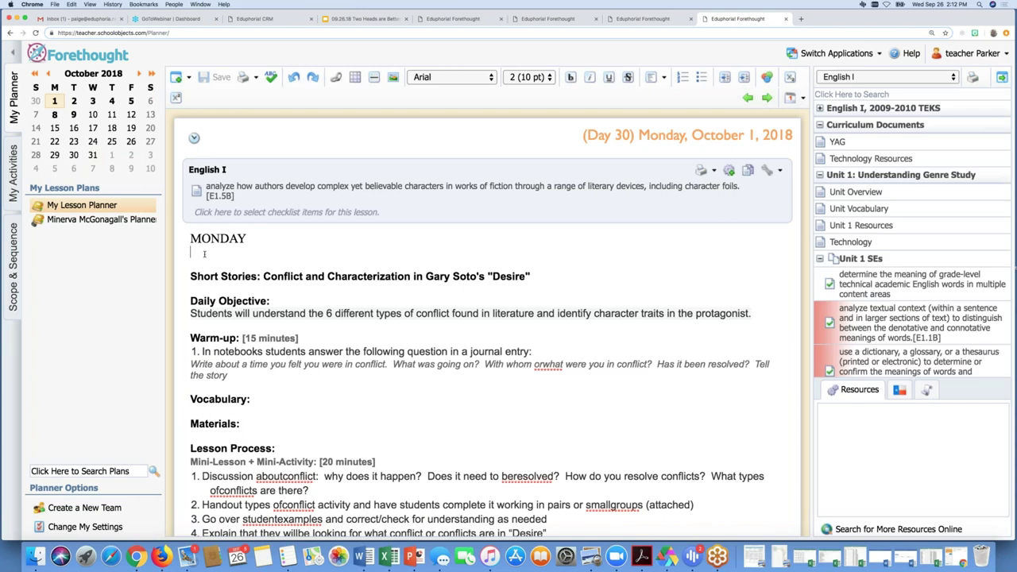
key(BackSpace)
key(BackSpace)
key(BackSpace)
key(BackSpace)
key(BackSpace)
key(BackSpace)
key(BackSpace)
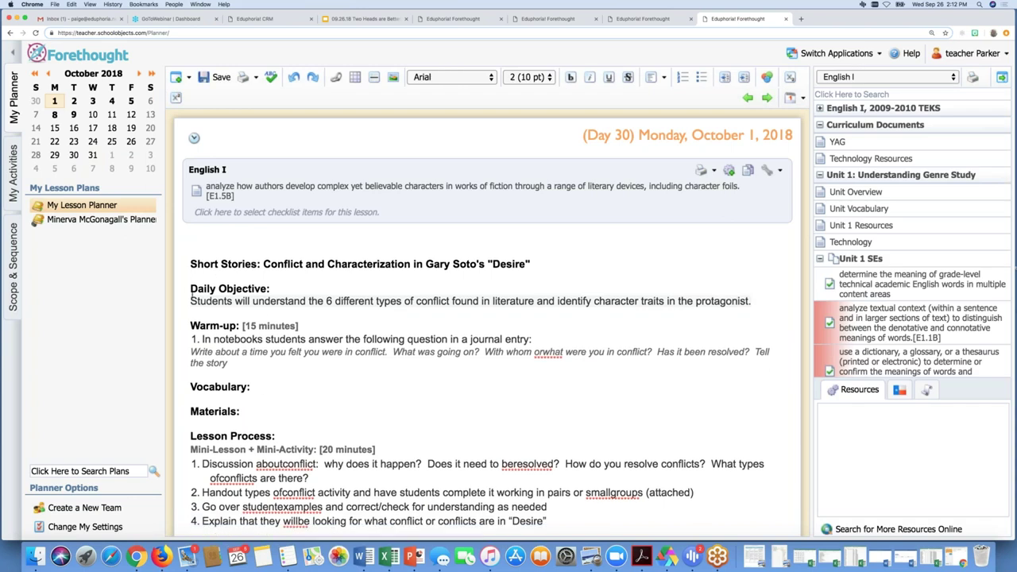
Remove the journal-entry warm-up activity, leaving a blank bold line under Warm-up.
click(264, 374)
drag(191, 339, 263, 377)
key(BackSpace)
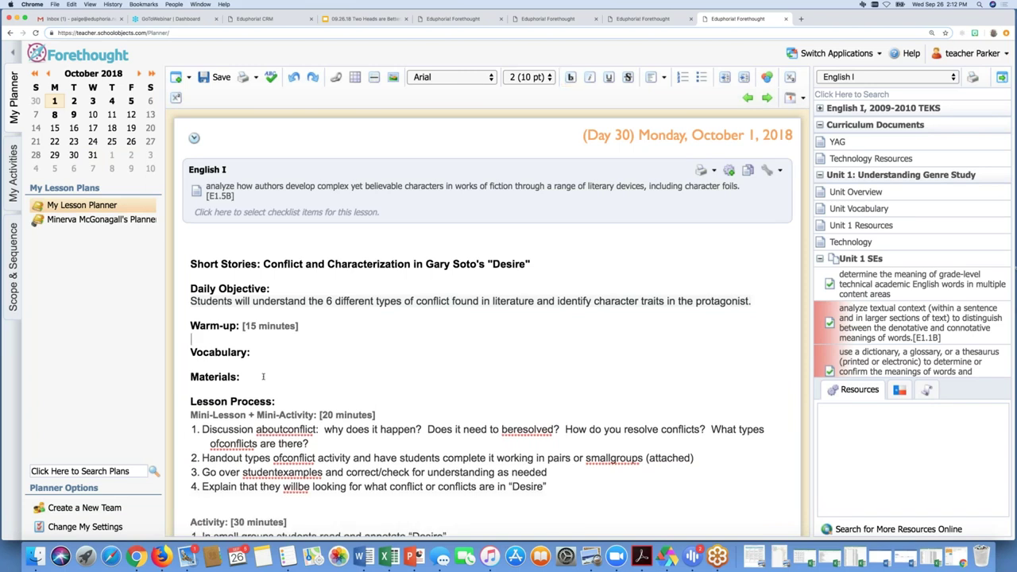
key(Return)
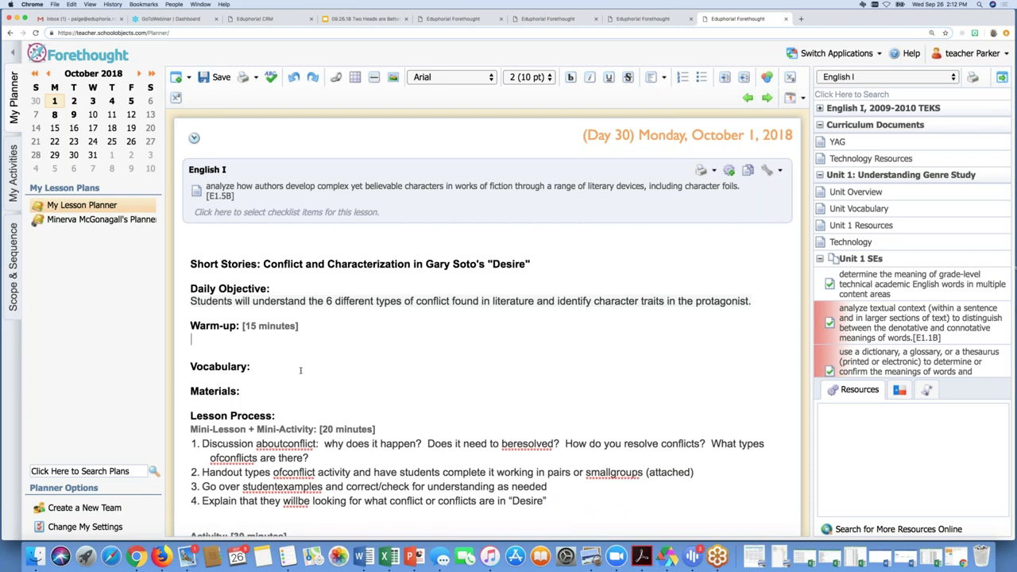
scroll(300, 370, down, 3)
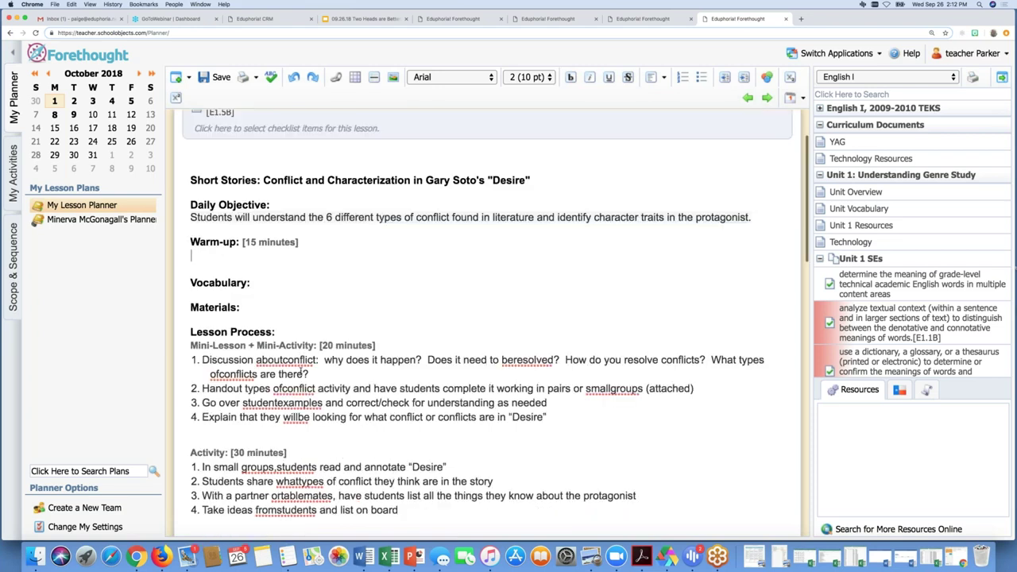
scroll(300, 370, down, 4)
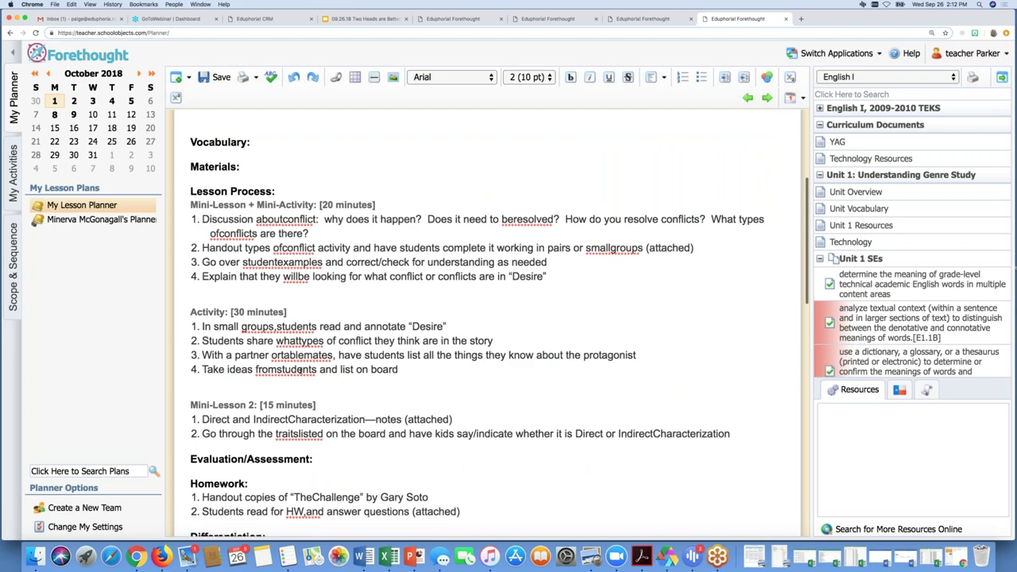
scroll(300, 370, up, 5)
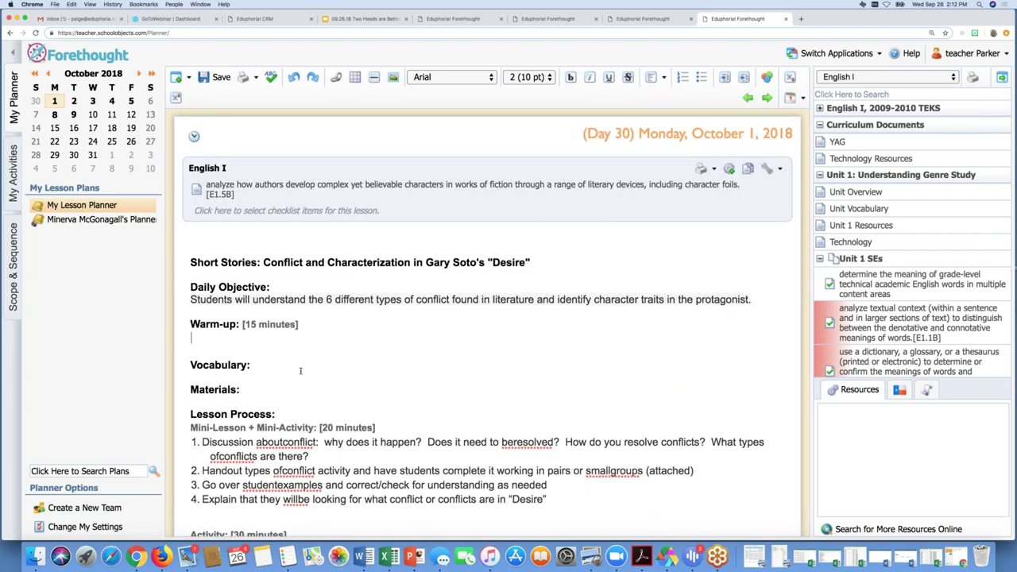
In the second teacher's tab, cancel copying English I to October 1, then open that teacher's own planner.
click(624, 20)
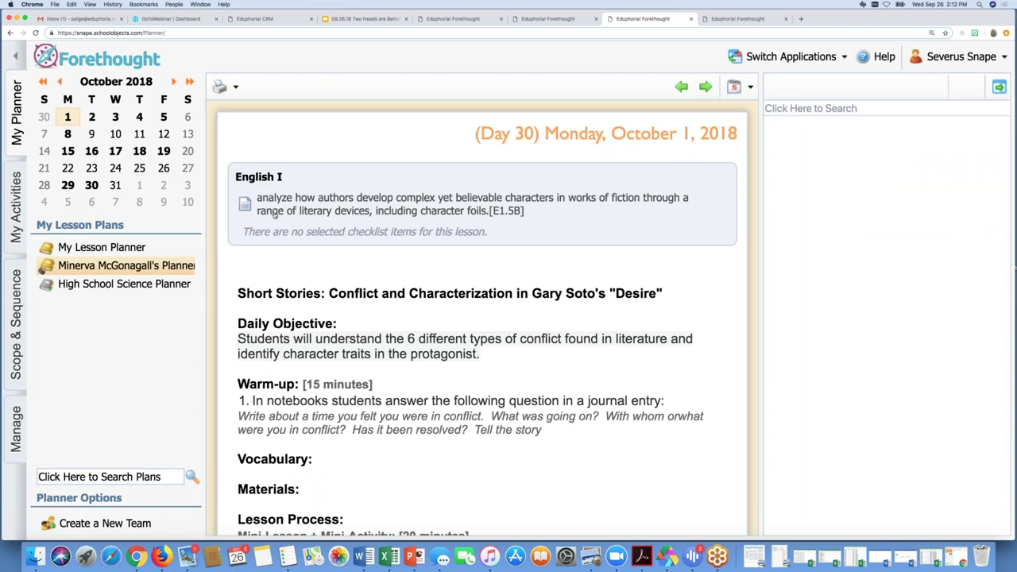
scroll(477, 318, down, 1)
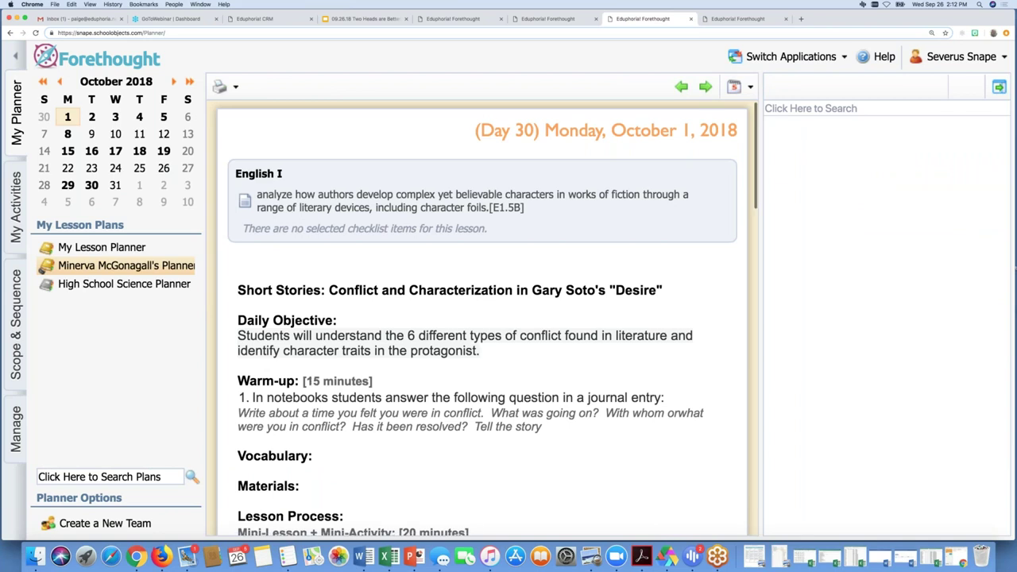
scroll(623, 197, down, 3)
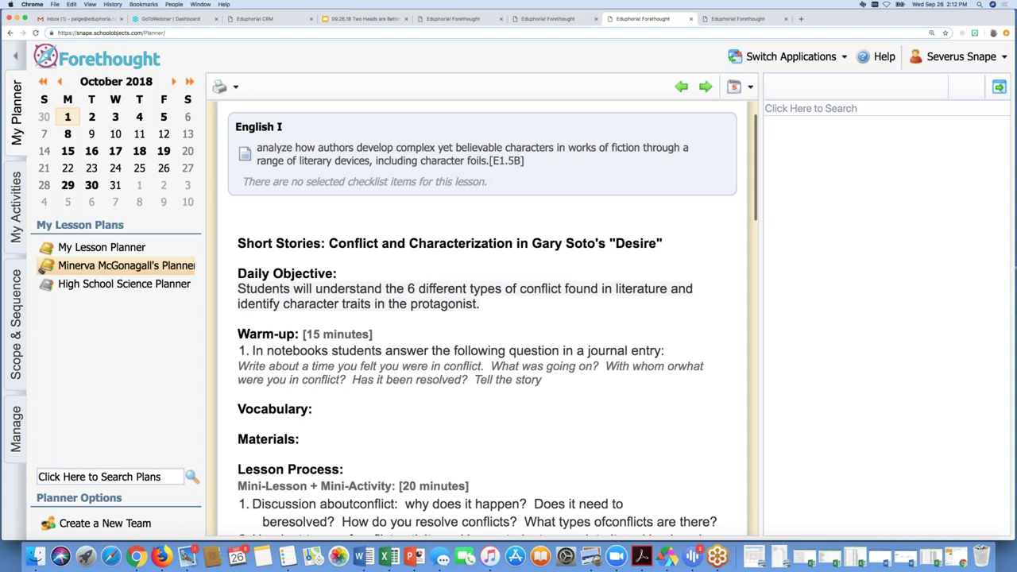
scroll(623, 197, up, 2)
click(715, 147)
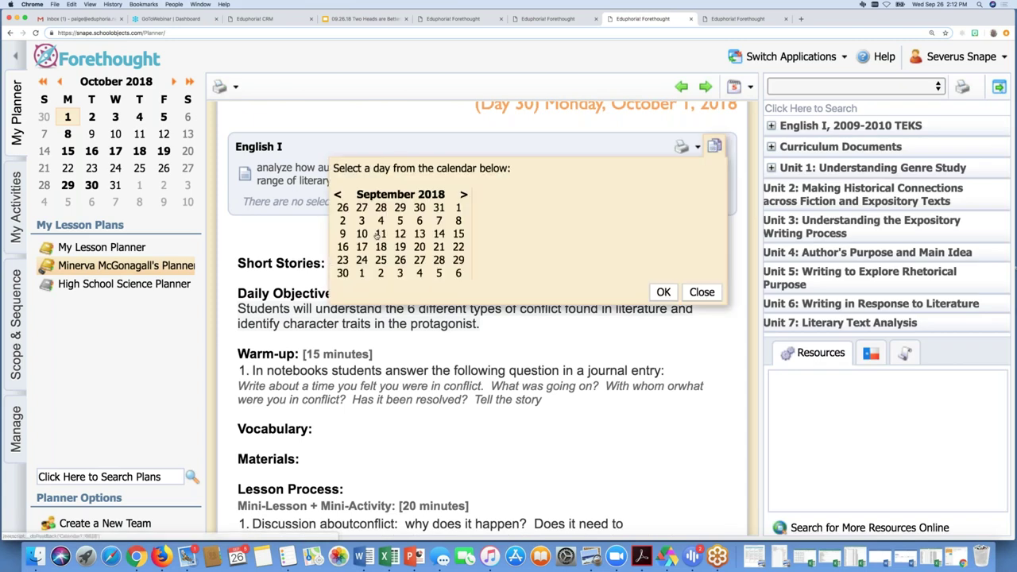
click(362, 274)
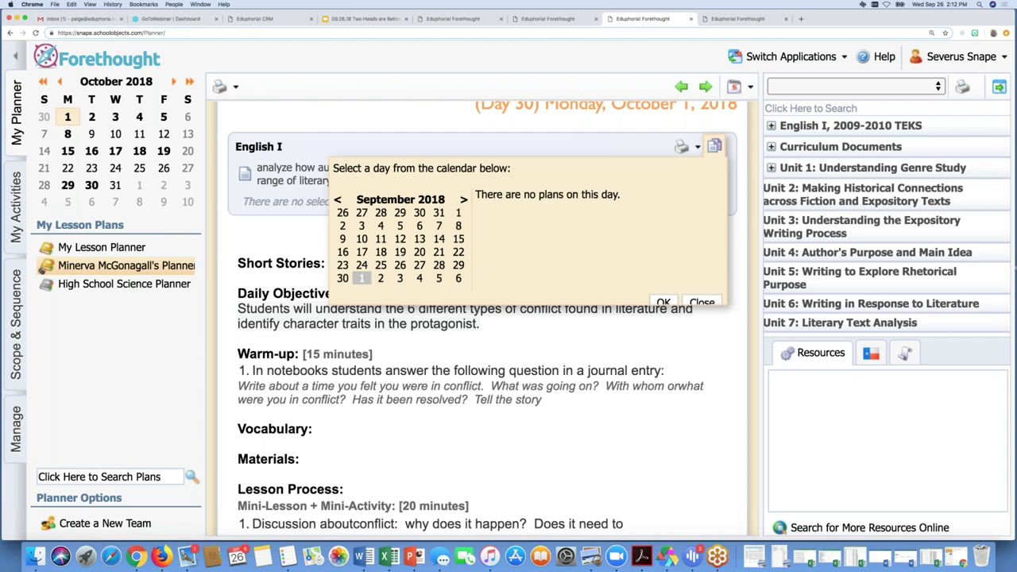
click(698, 303)
click(702, 302)
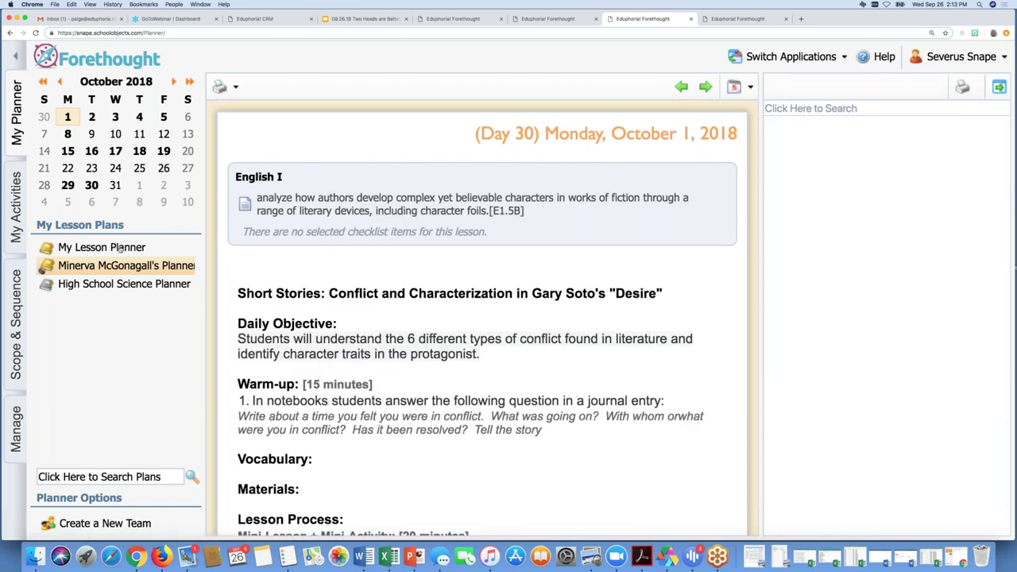
click(120, 248)
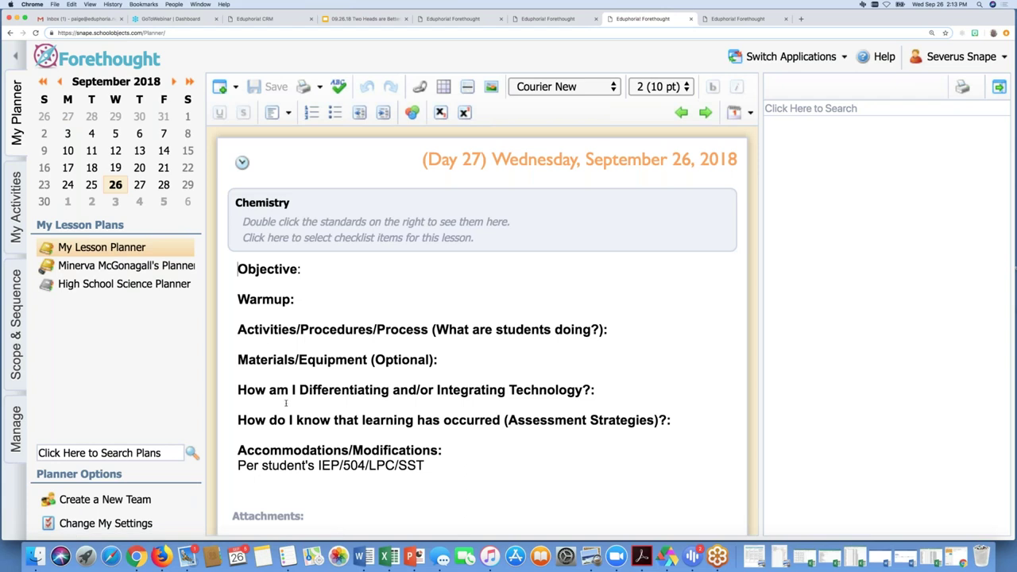
Scroll through the lesson editor, then return to the shared colleague's September 26 English I lesson.
scroll(286, 403, down, 1)
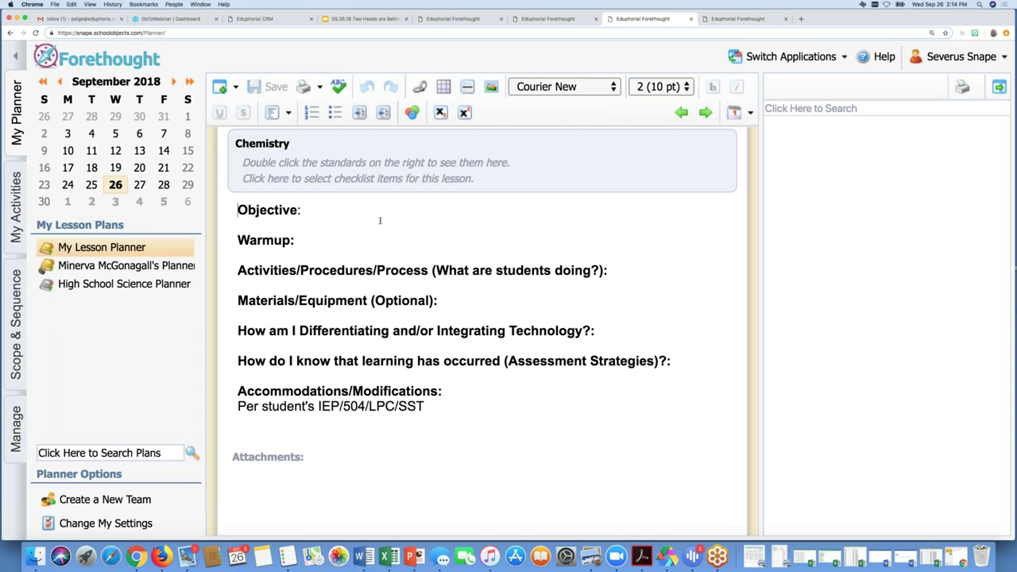
scroll(380, 220, up, 2)
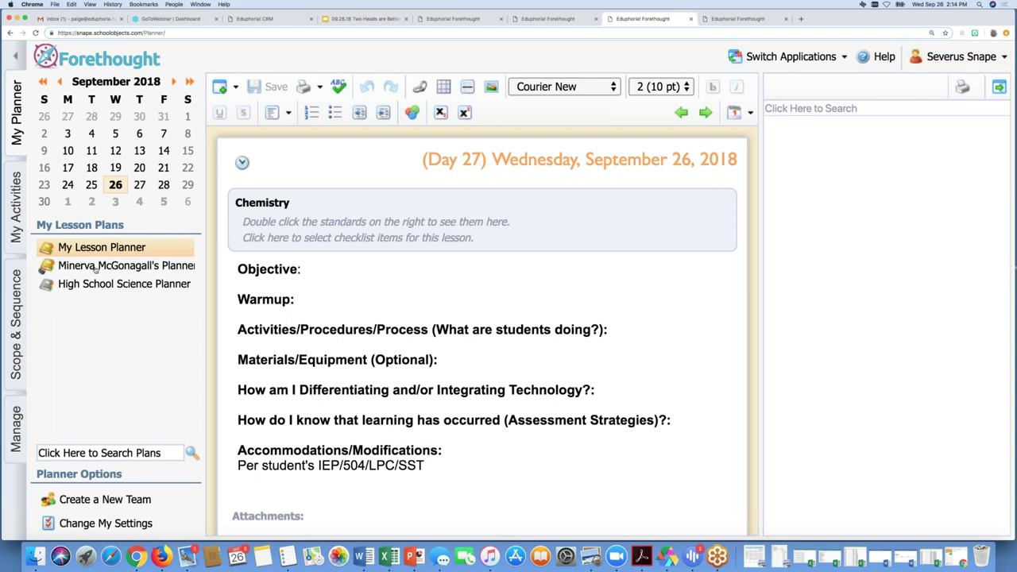
click(94, 270)
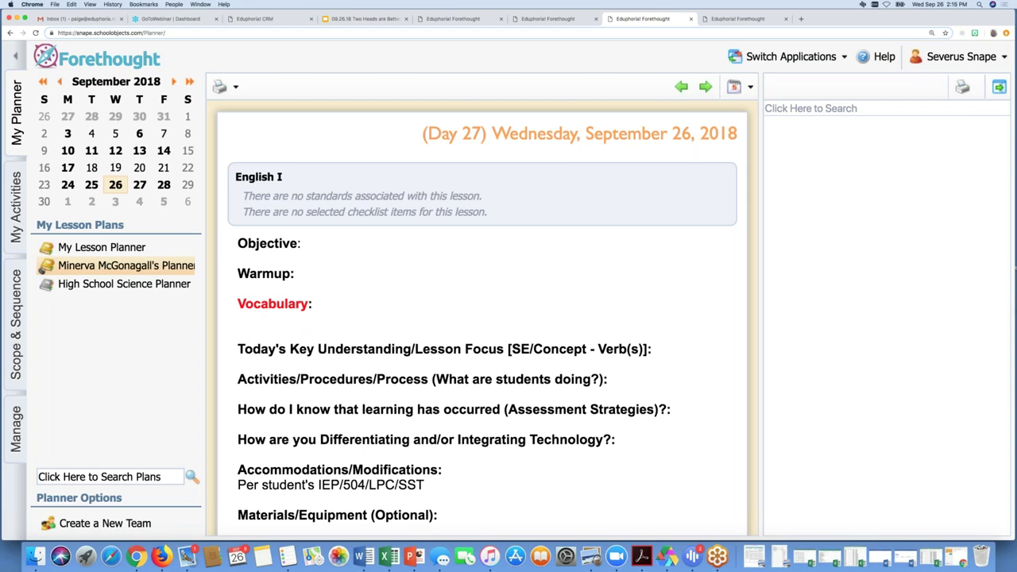
Bring up the planner owner's Share My Planner page listing the two teachers with access.
click(548, 19)
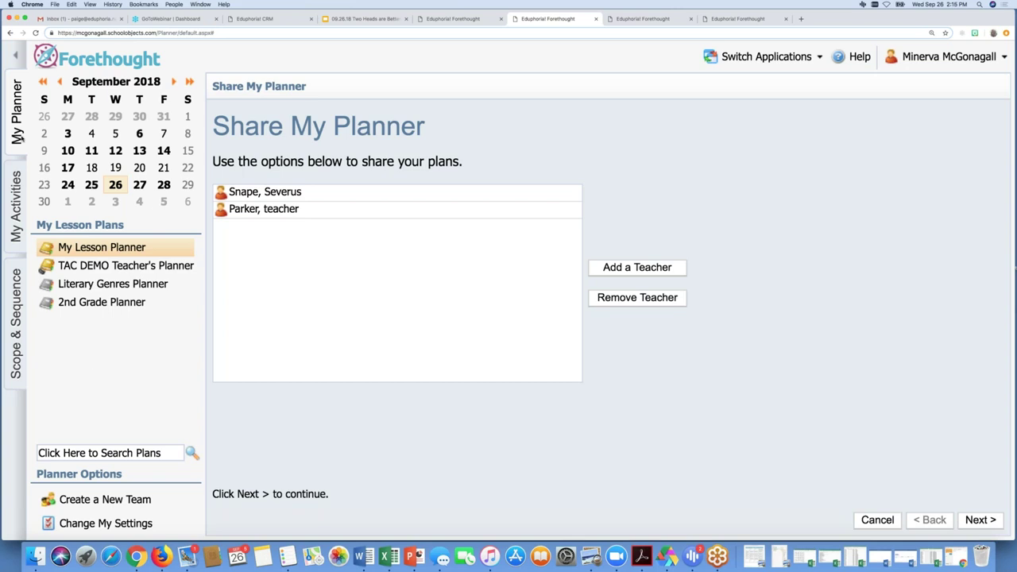
Reload the planner owner's page and open the Share My Planner settings.
click(17, 136)
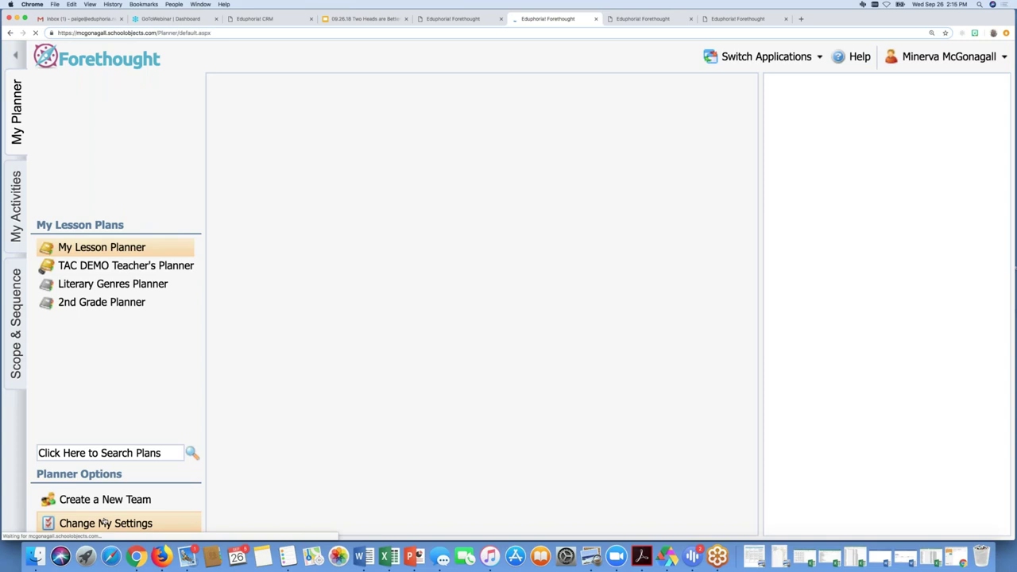
mouse_move(104, 522)
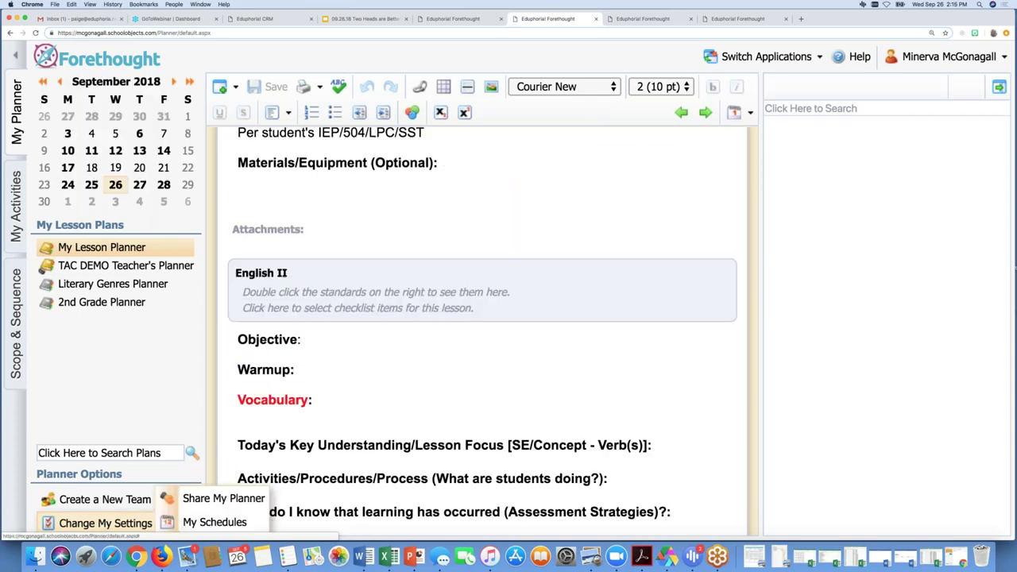
click(200, 498)
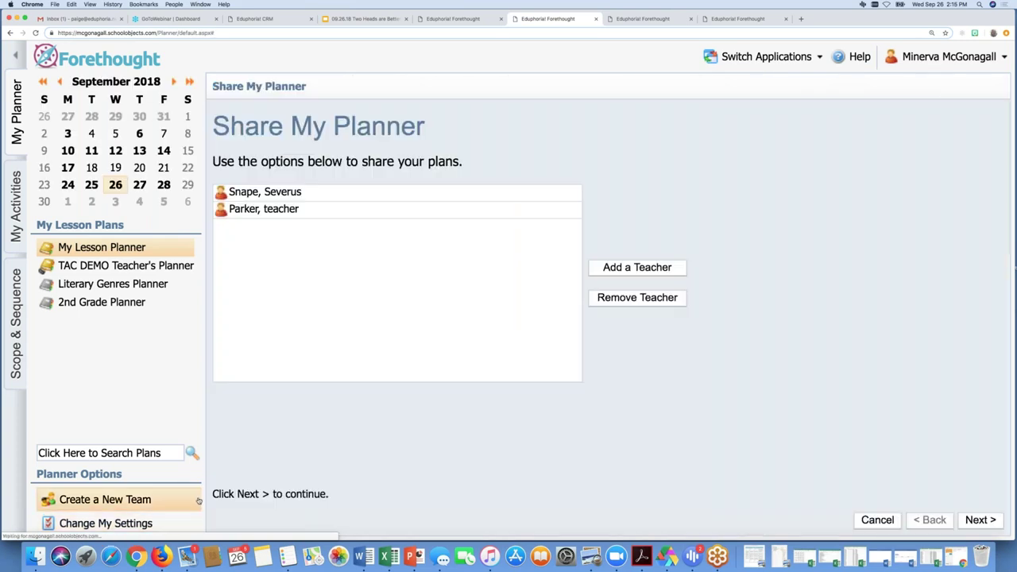
Remove both teachers from the sharing list, confirm, and return to the lesson planner.
click(272, 207)
click(607, 299)
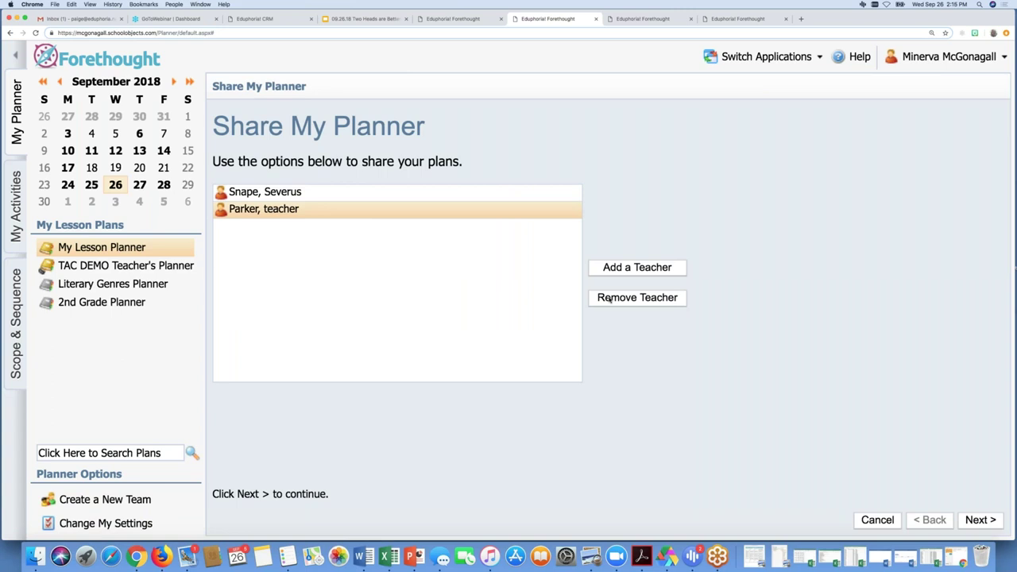
click(376, 193)
click(610, 298)
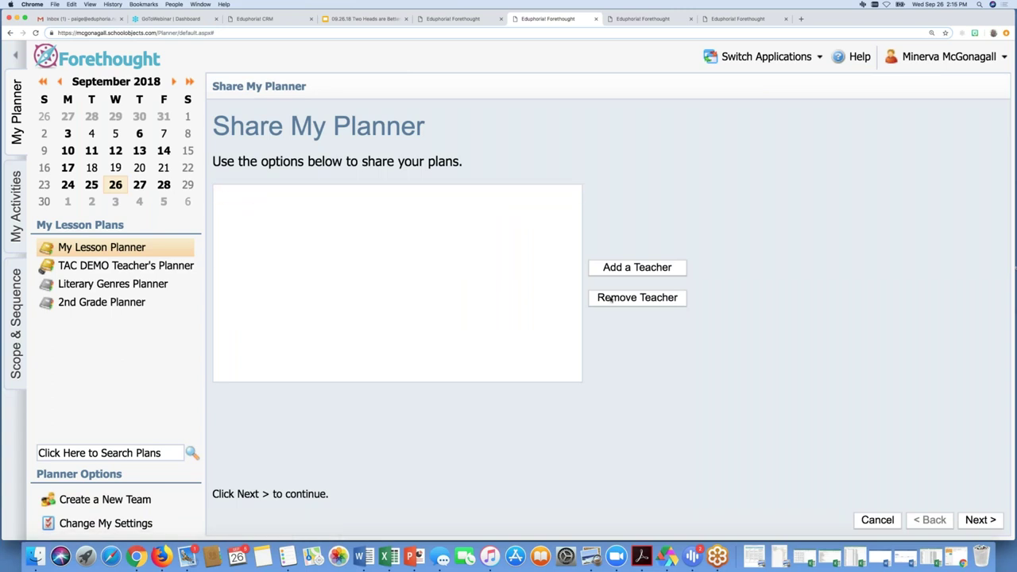
click(978, 522)
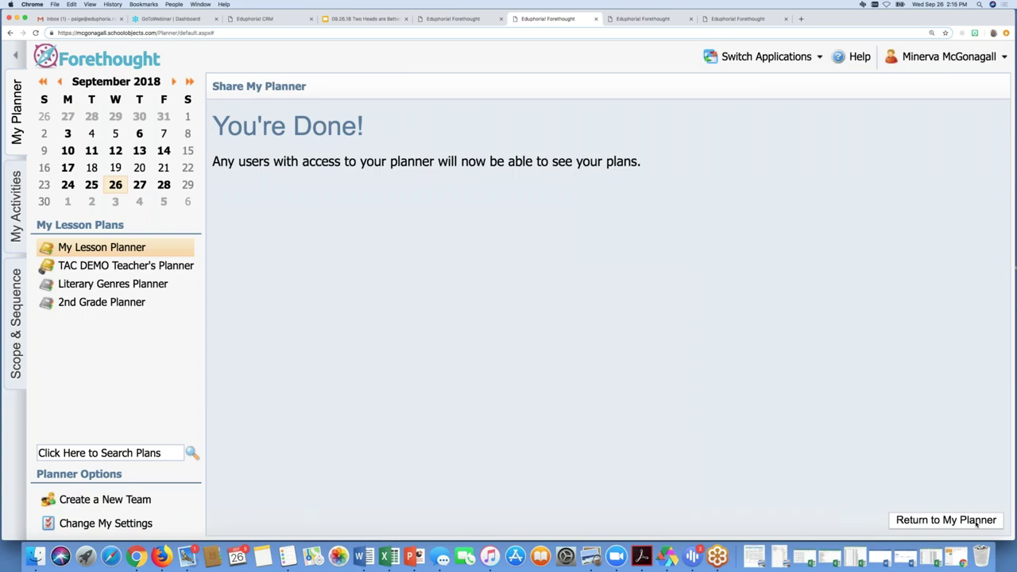
click(975, 520)
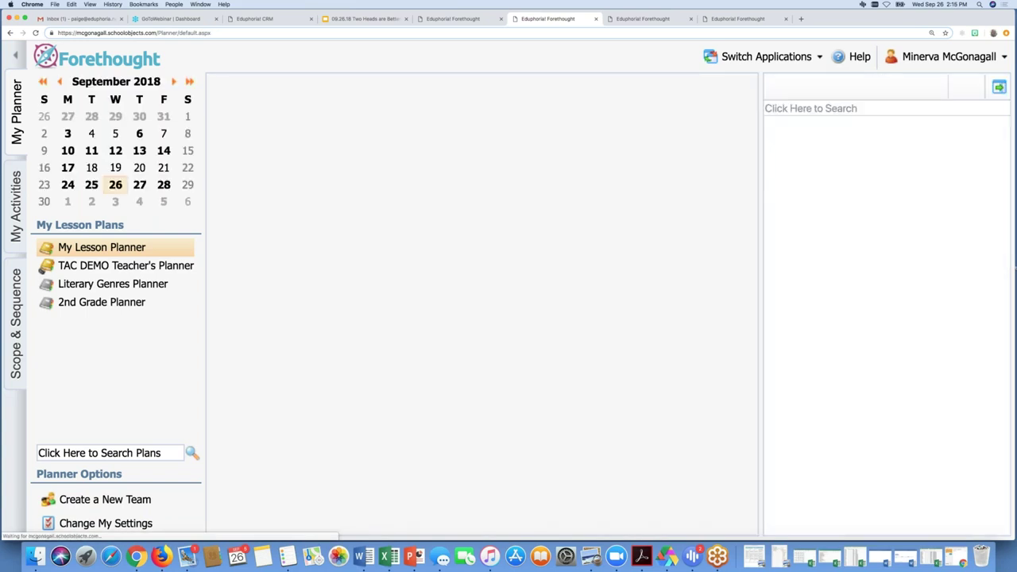
click(728, 19)
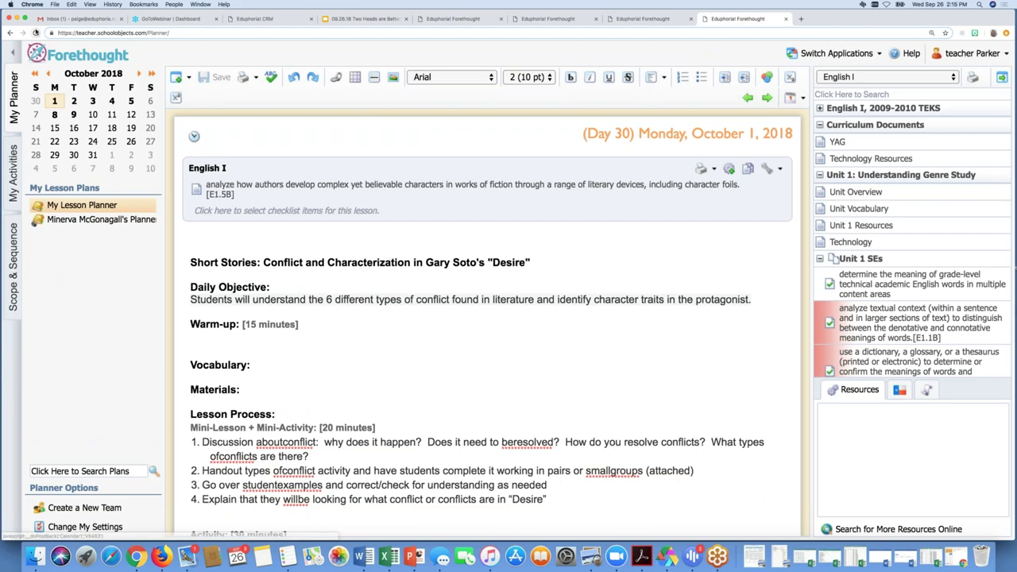
Refresh both teachers' planners to confirm the colleague's shared planner is gone.
click(35, 32)
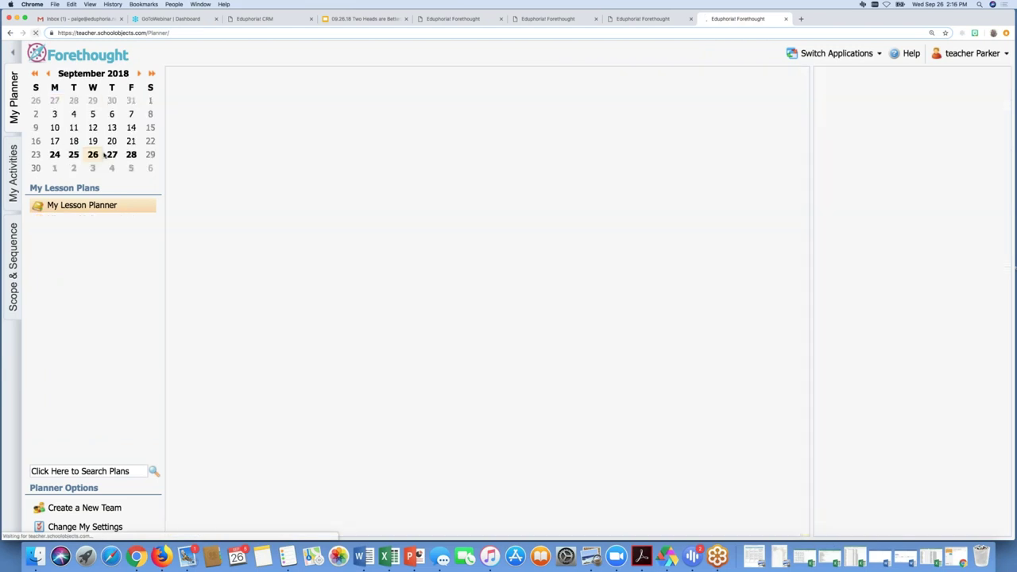
click(624, 21)
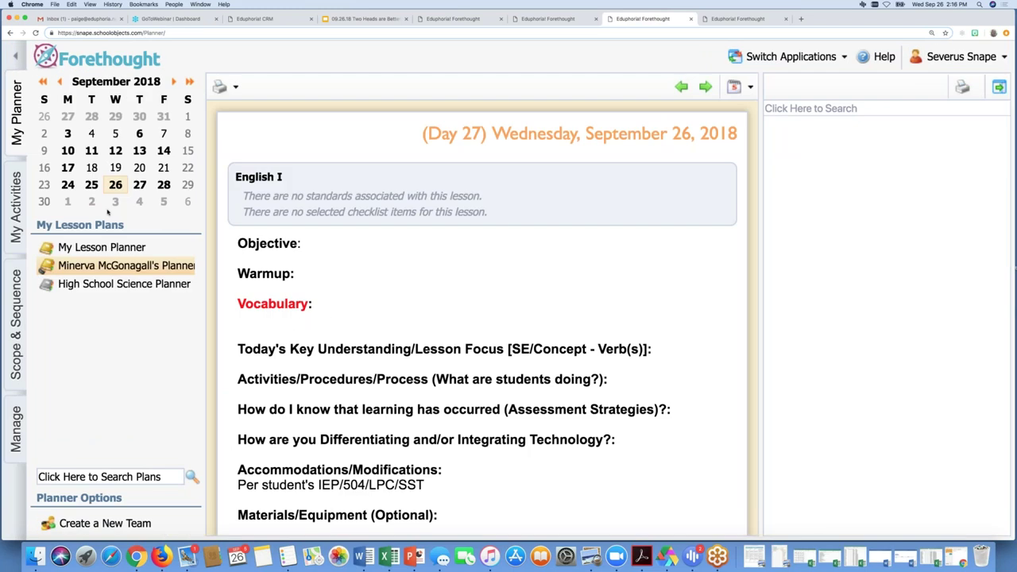
click(35, 33)
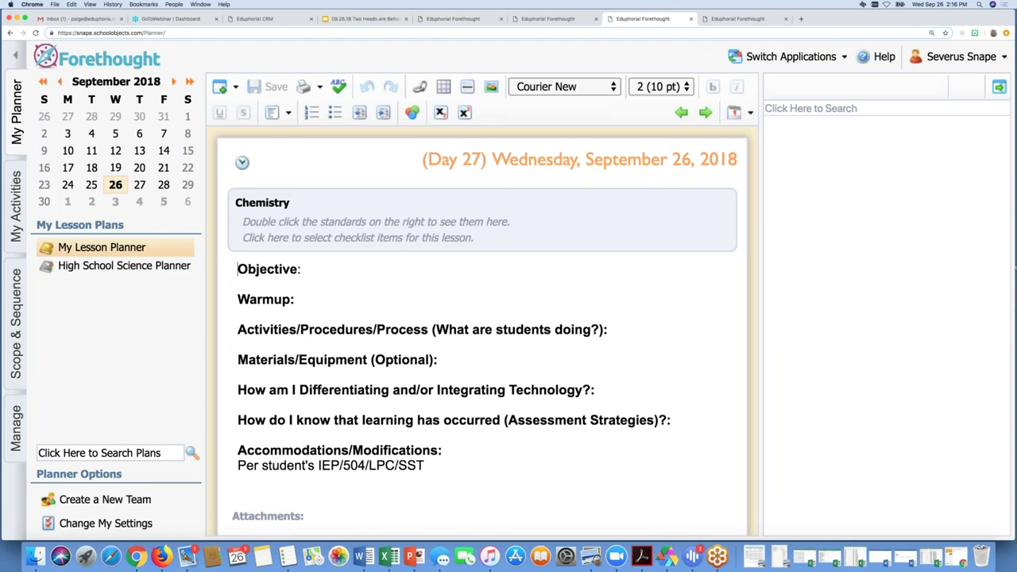
Confirm this teacher's Share My Planner list is empty, then return to the Team Planners slide.
click(117, 531)
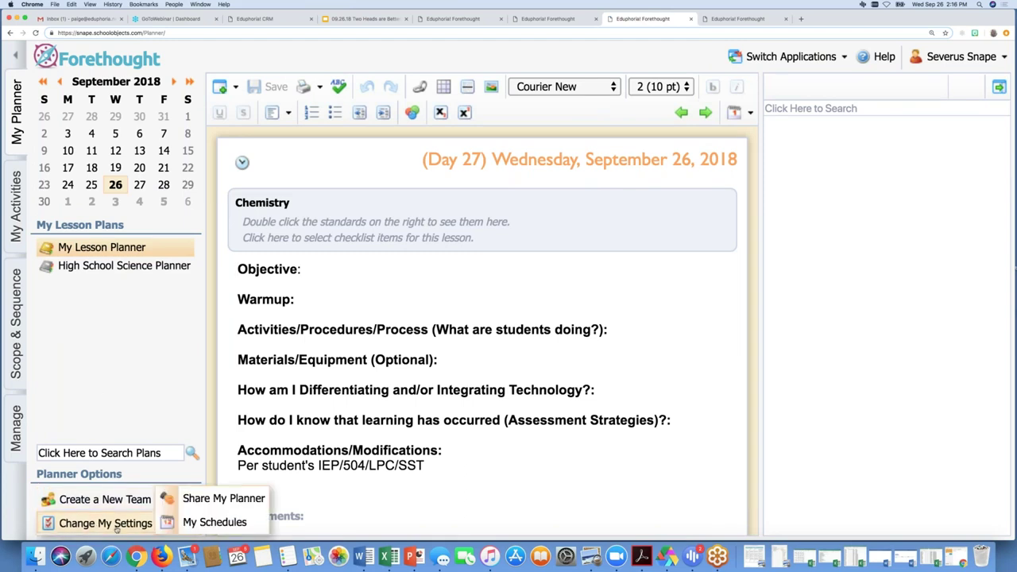
click(214, 498)
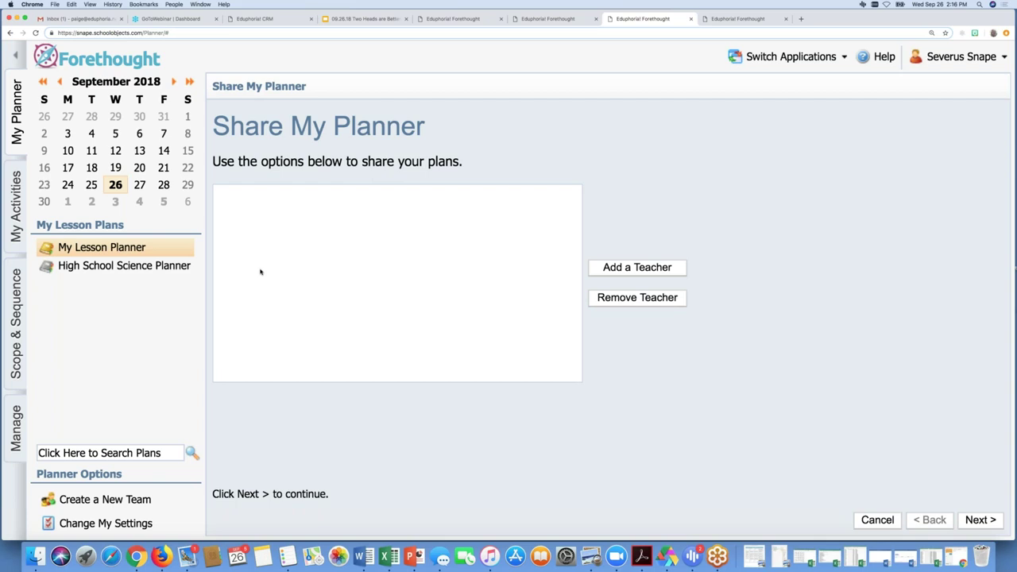
click(129, 250)
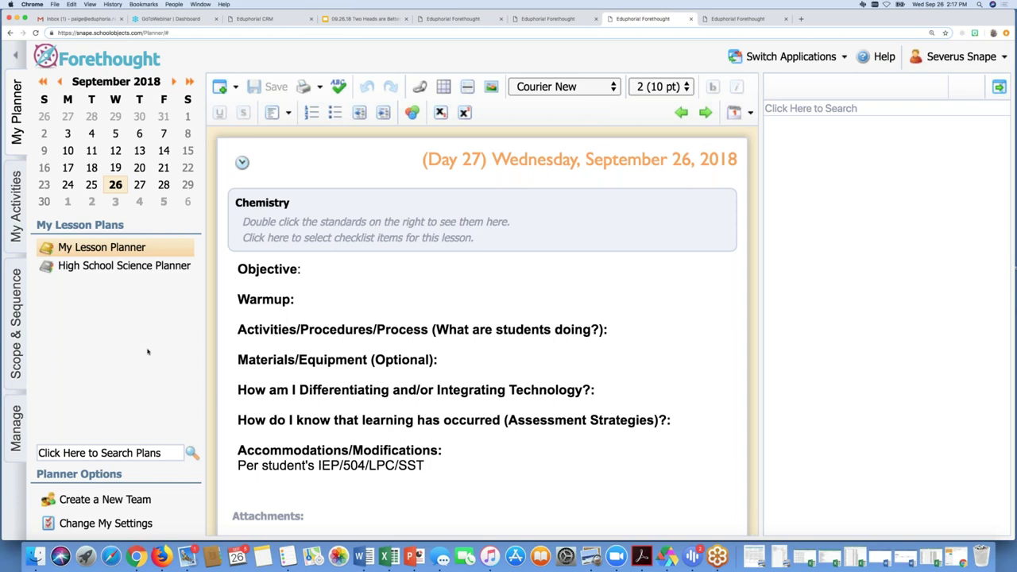
click(392, 18)
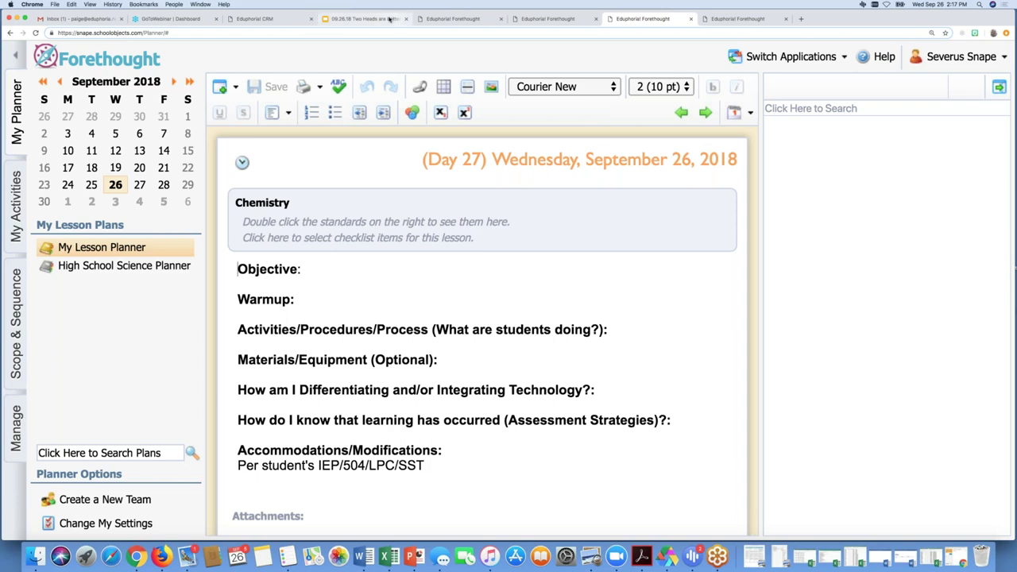
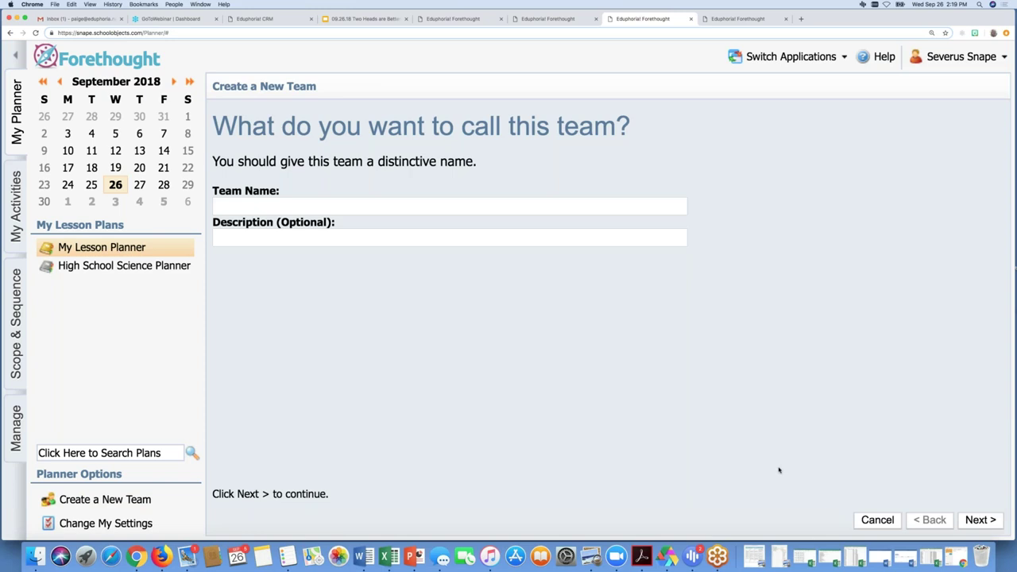
Enter 'Chemistry' as the new team's name and continue to the members step.
click(284, 205)
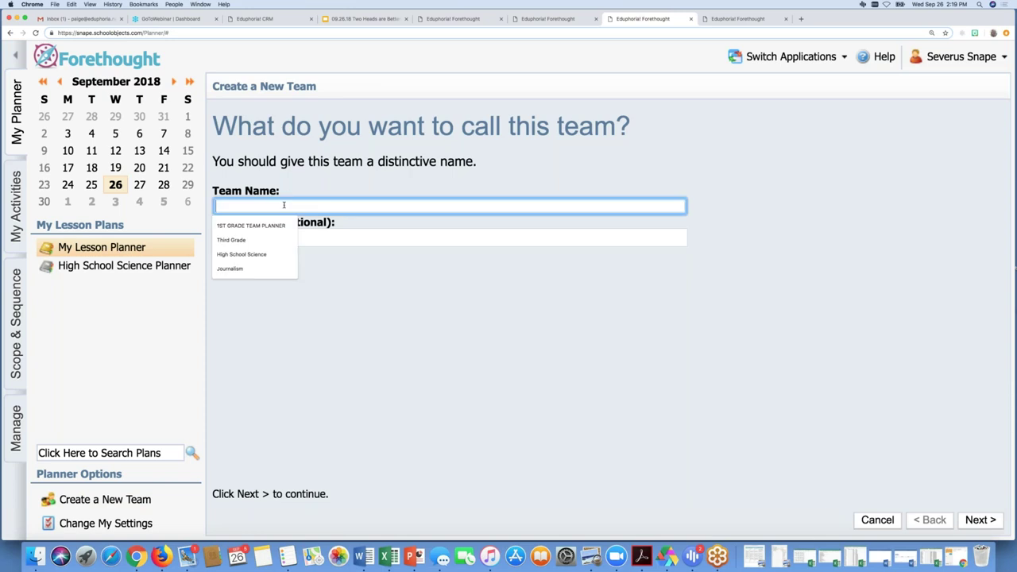
text(Chemistry)
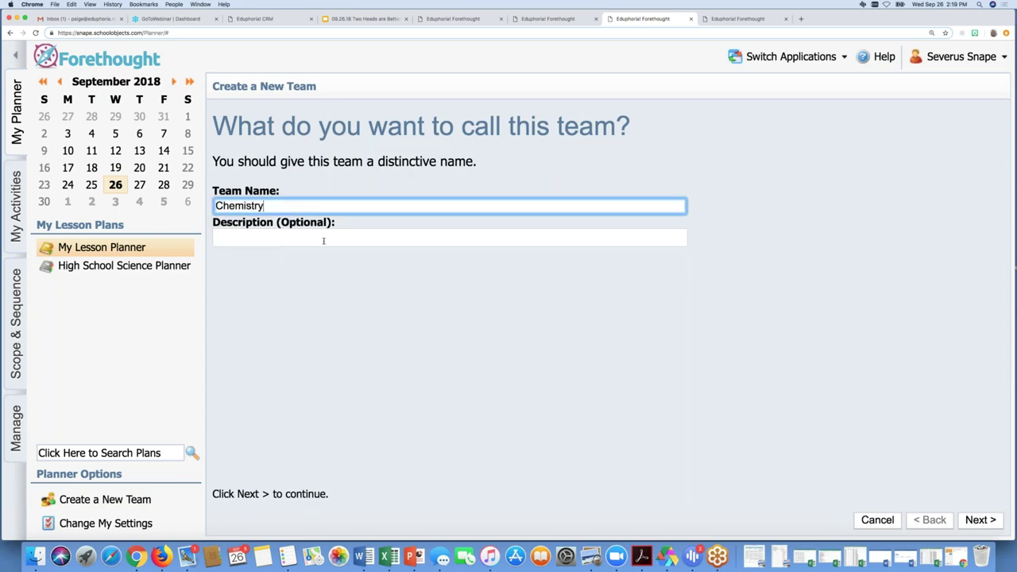
click(977, 521)
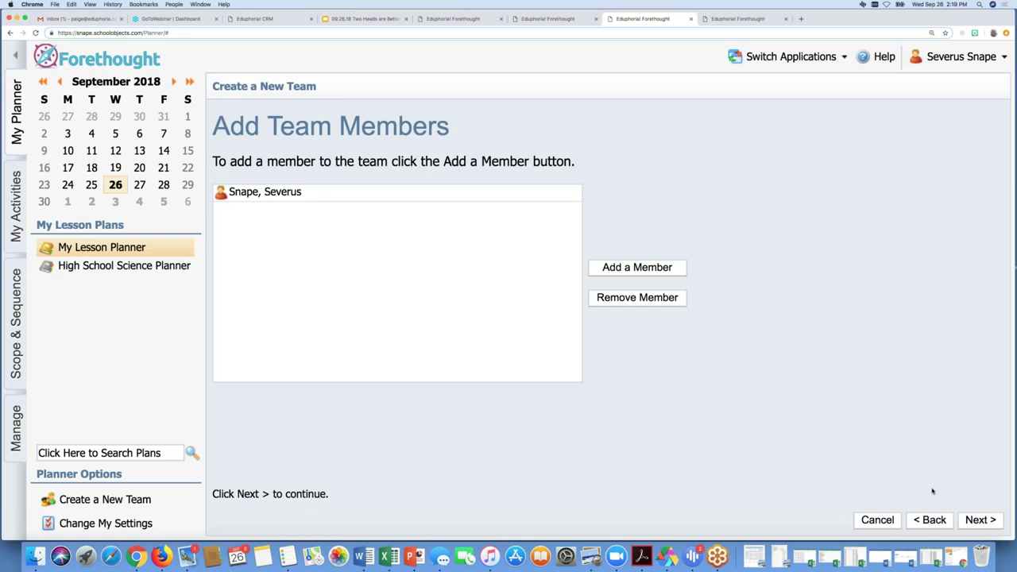
Search for 'smith', add a matching teacher as a team member, and continue to courses.
click(654, 269)
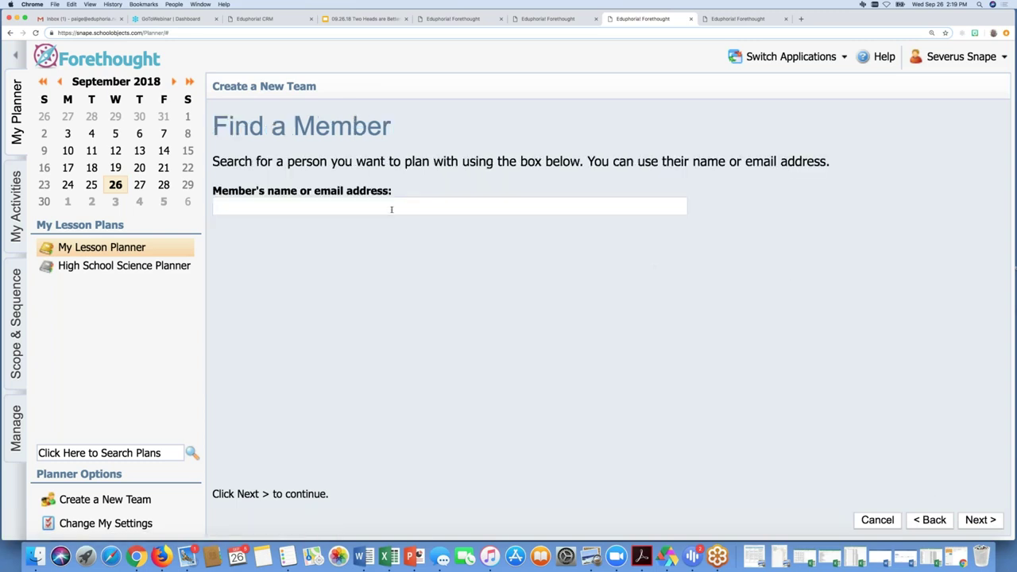
click(391, 209)
text(smith)
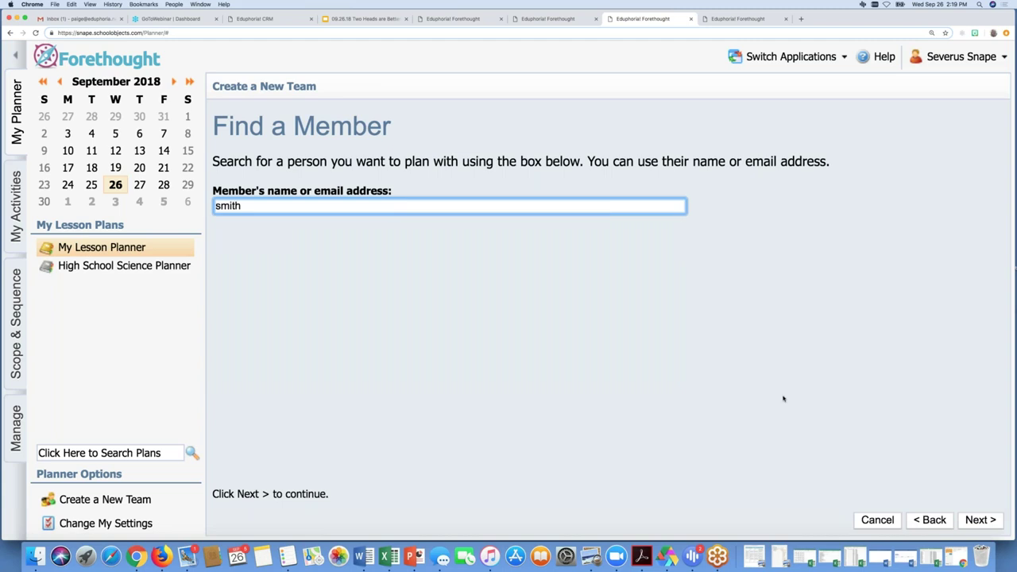
click(992, 520)
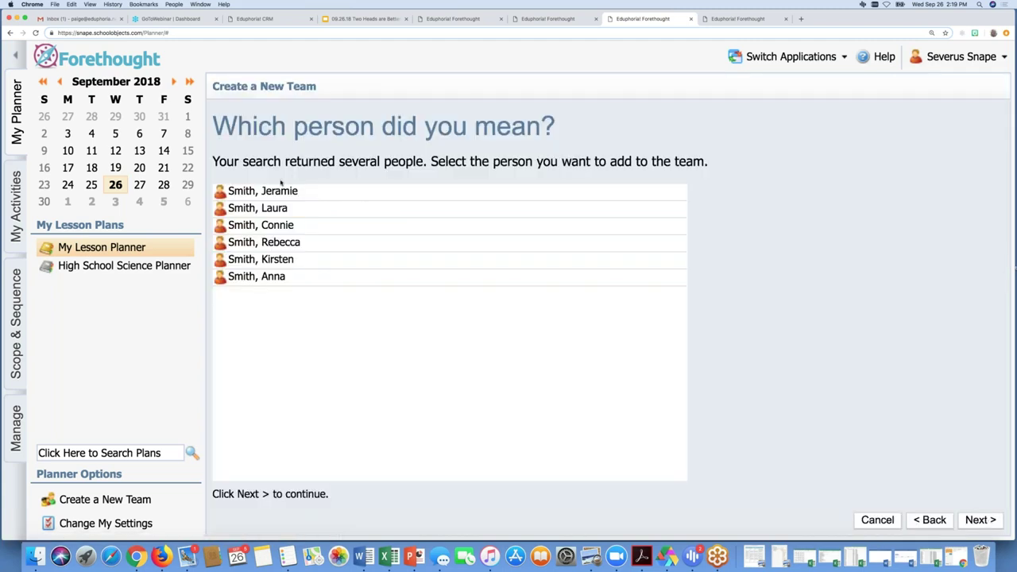
click(242, 262)
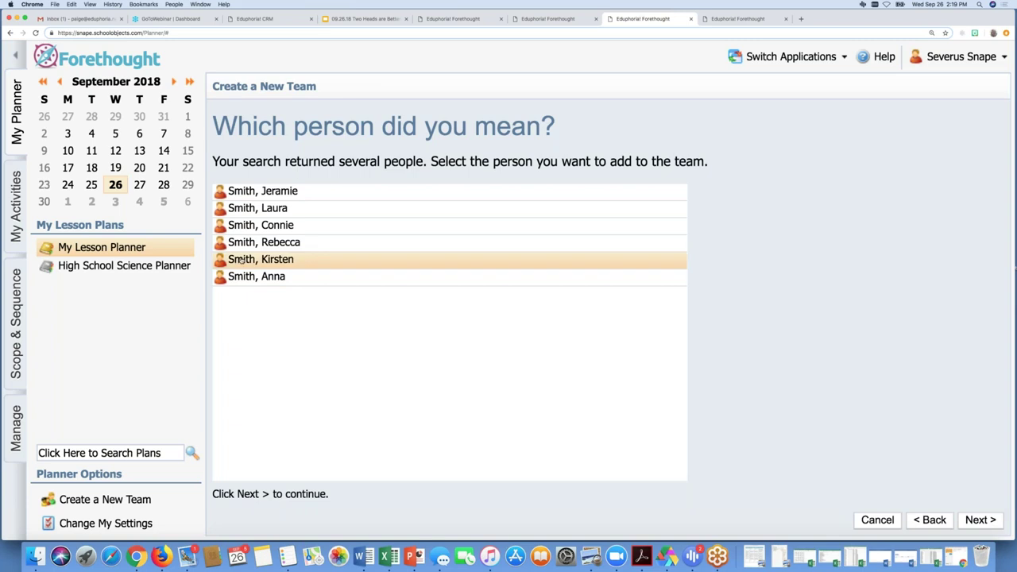
click(982, 521)
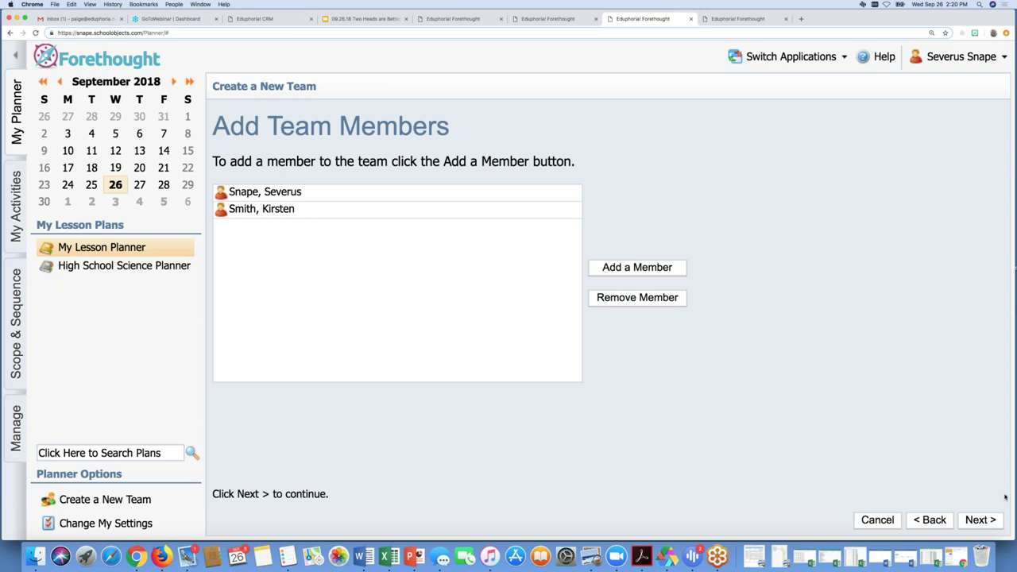
click(989, 520)
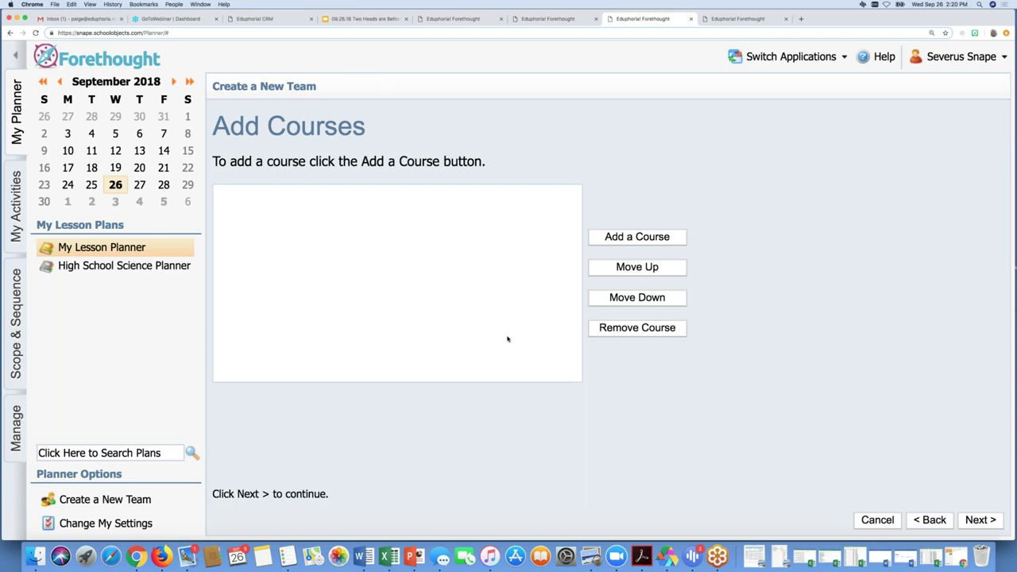
Add the High School > Science > Chemistry course to the team.
click(627, 239)
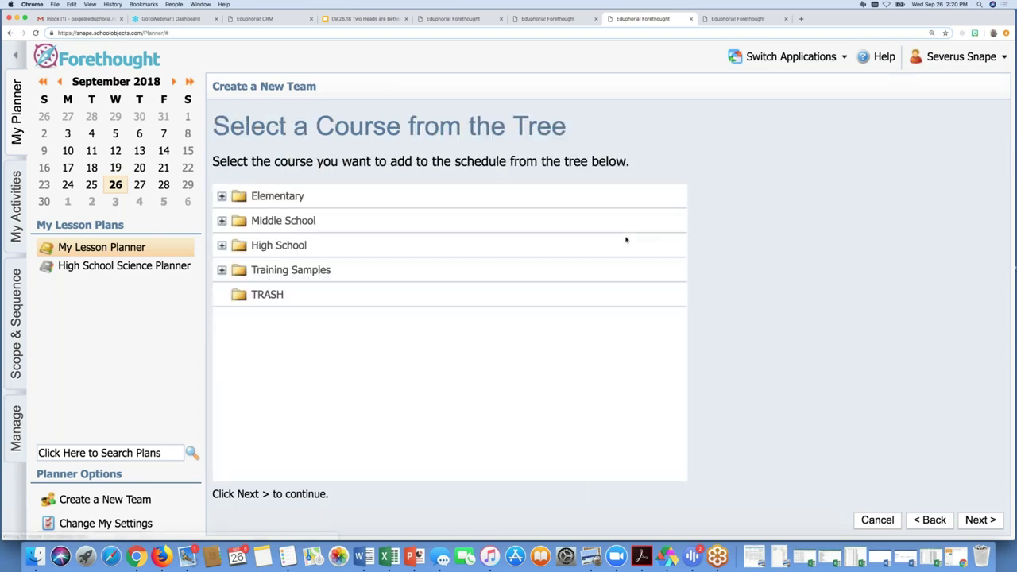
click(222, 245)
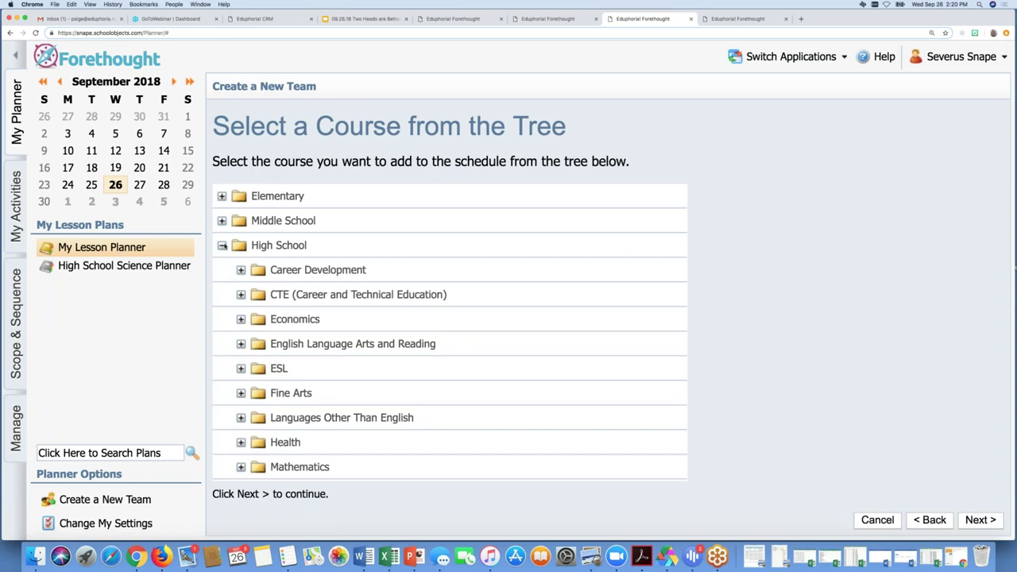
scroll(285, 401, down, 1)
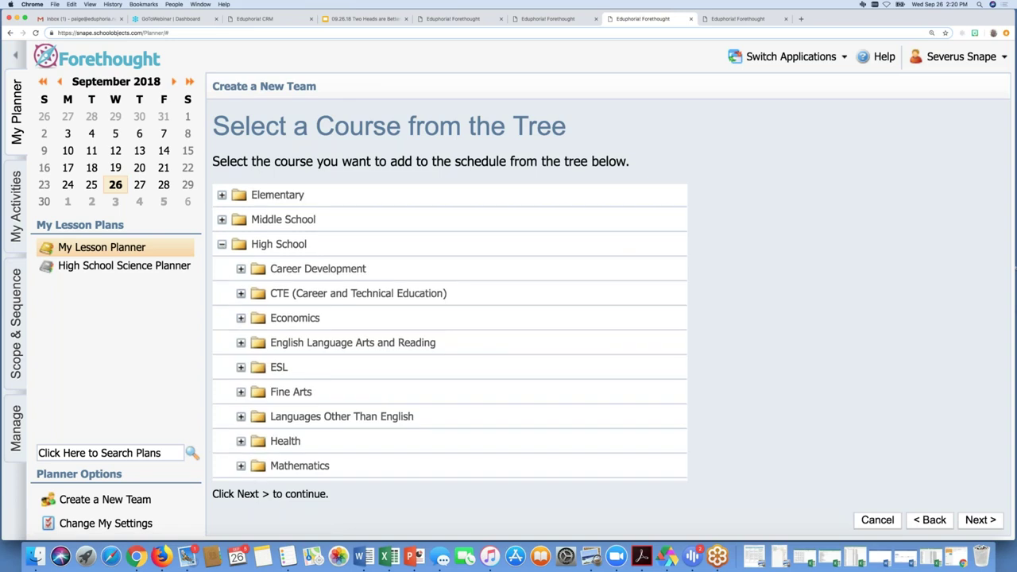
scroll(285, 401, down, 4)
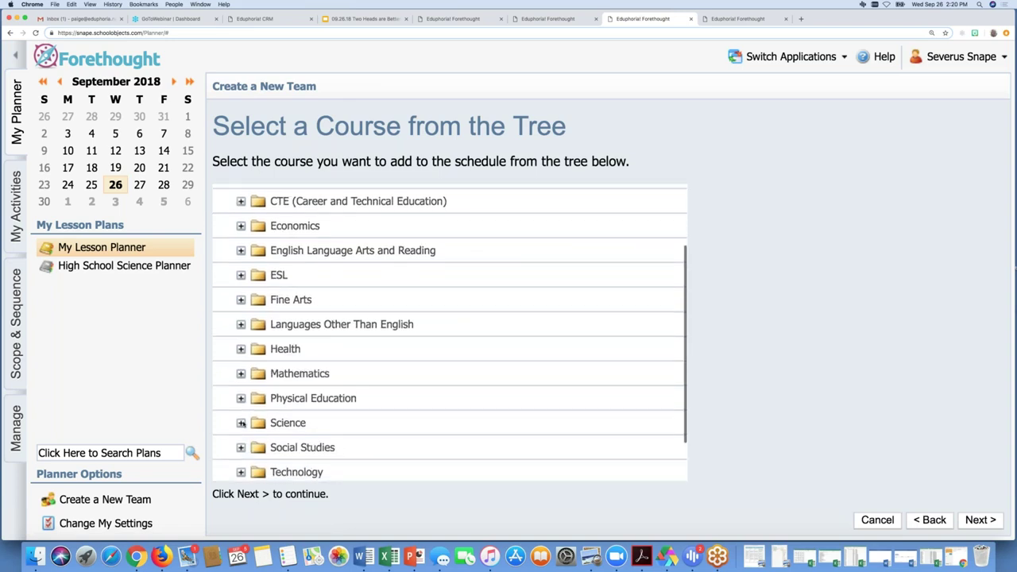
click(240, 423)
scroll(310, 400, down, 6)
click(311, 374)
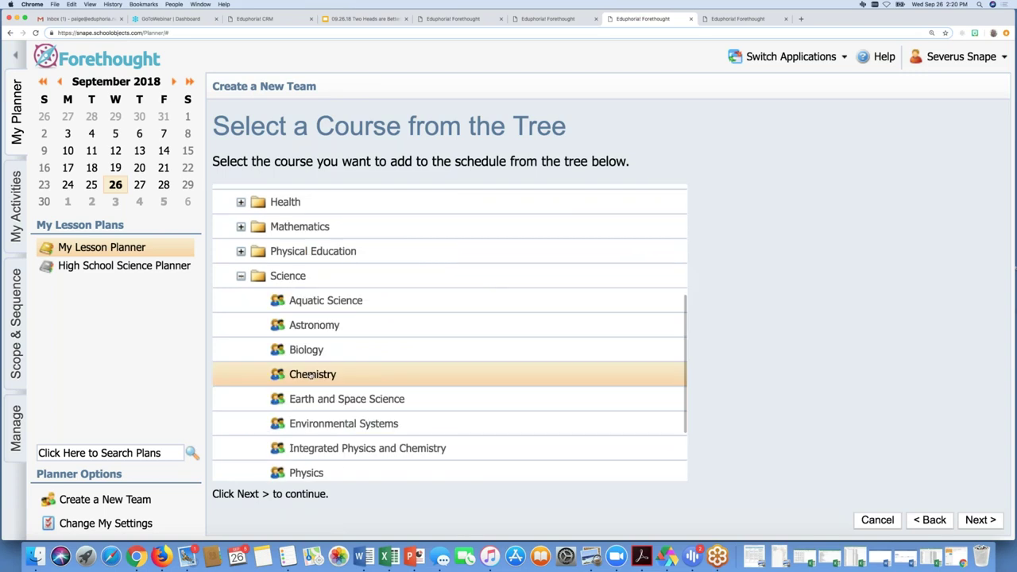
click(982, 520)
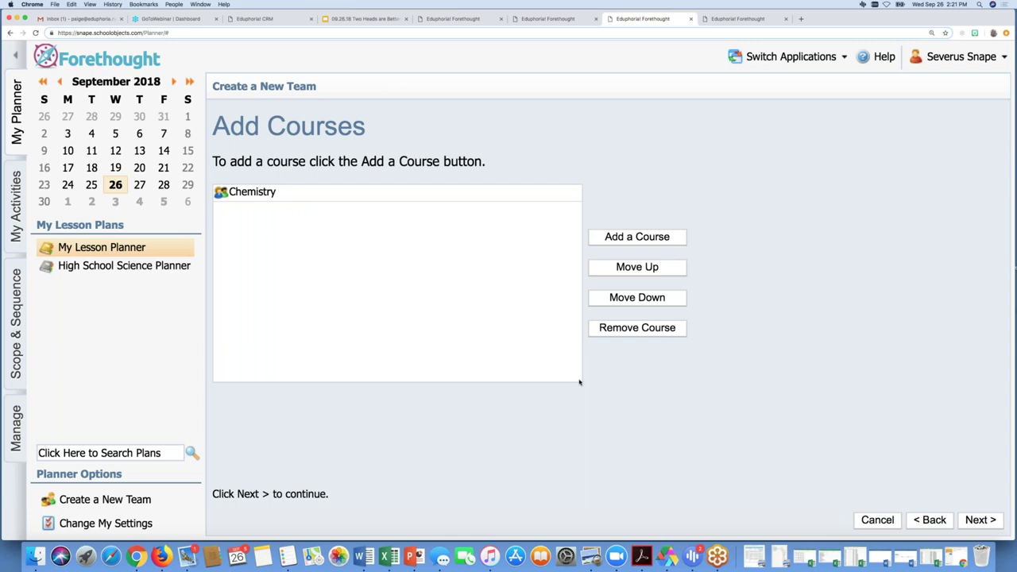
Complete team creation, return to My Planner, and review the Chemistry Planner lesson template.
click(982, 521)
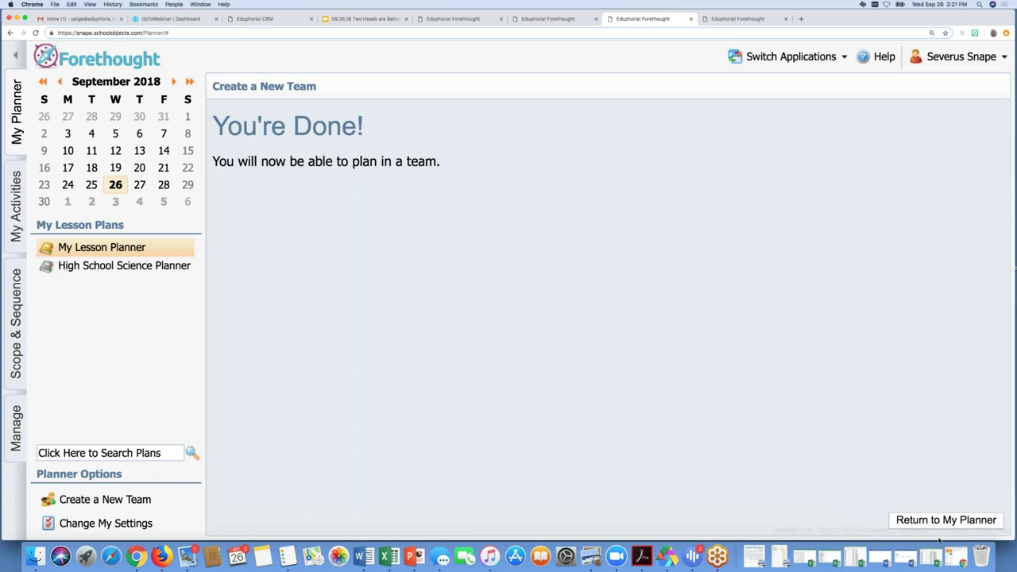
click(961, 521)
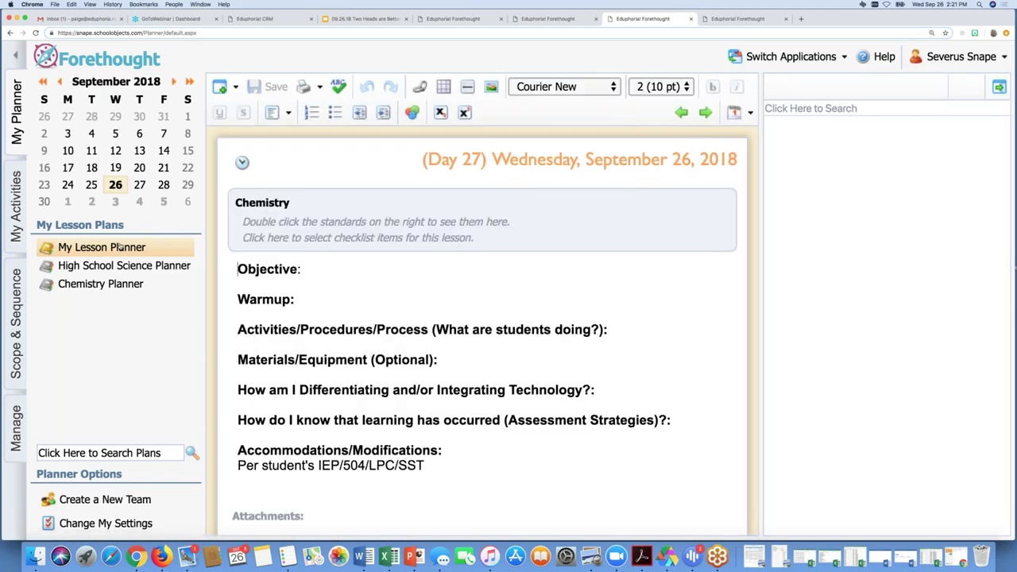
click(94, 286)
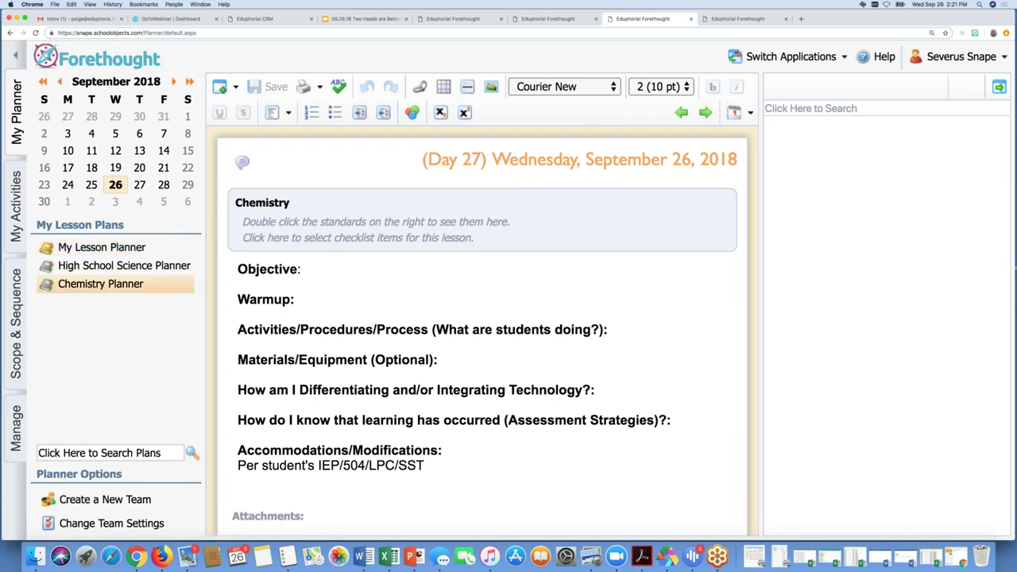
scroll(481, 334, down, 1)
scroll(482, 334, down, 1)
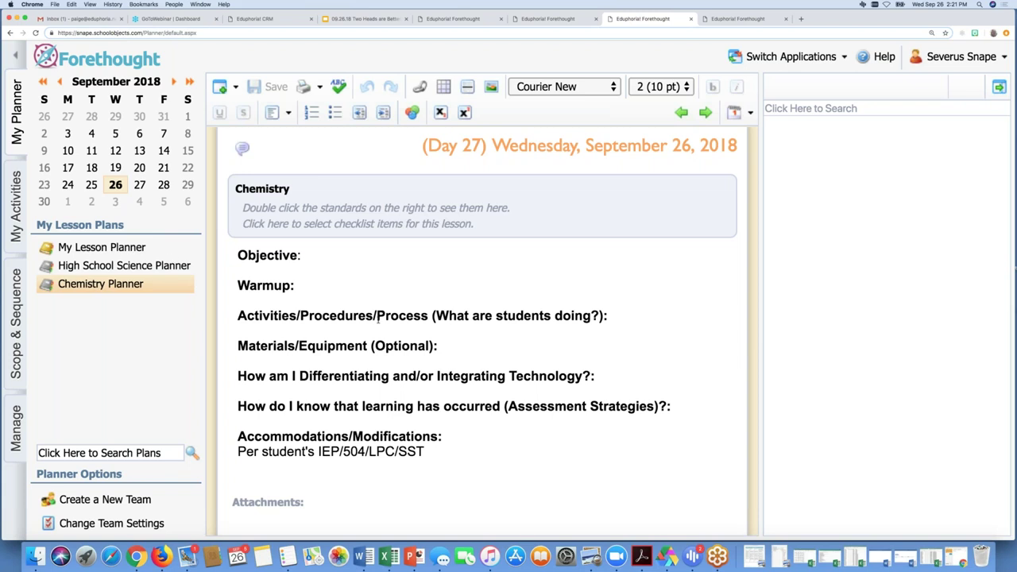
scroll(379, 318, down, 1)
scroll(378, 318, down, 5)
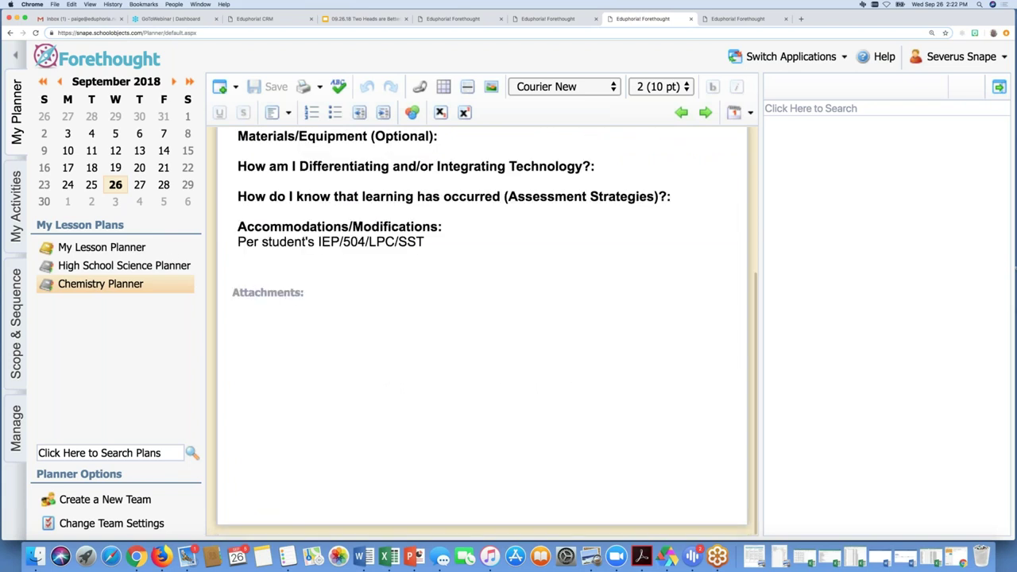
scroll(378, 317, up, 5)
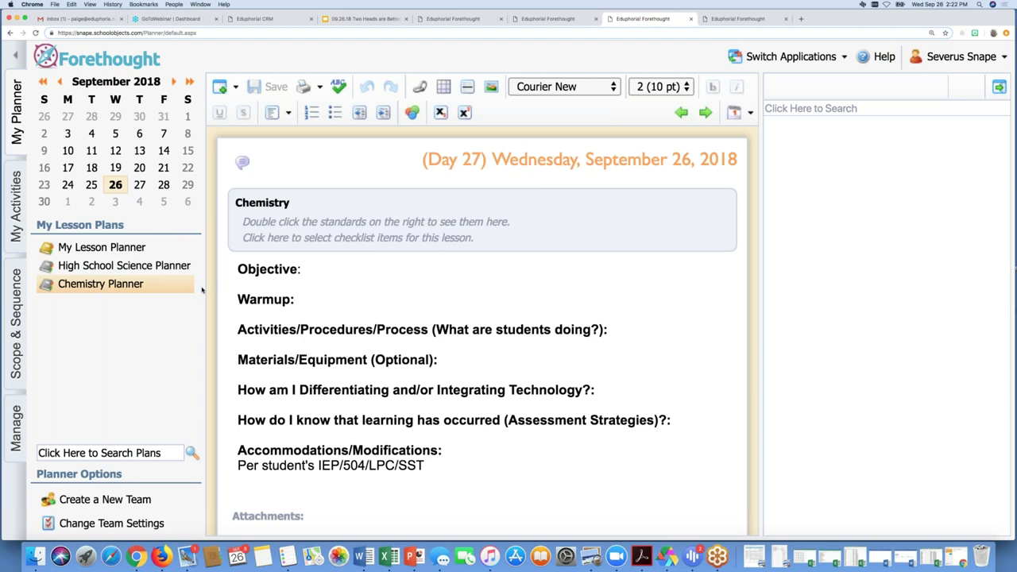
Browse the High School Science Planner lesson, then switch to My Lesson Planner.
click(159, 268)
scroll(394, 253, down, 1)
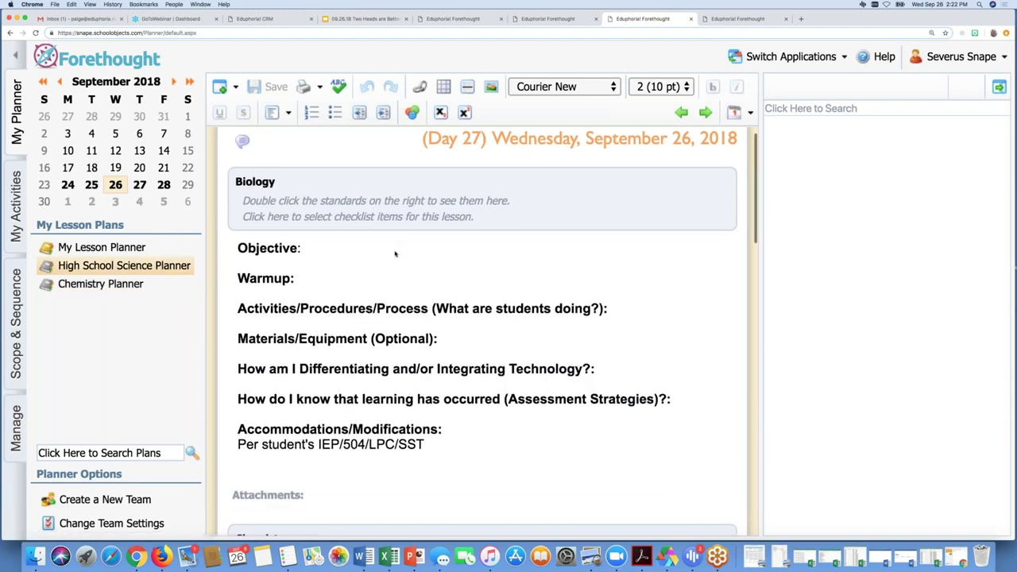
scroll(395, 254, down, 5)
scroll(394, 254, down, 10)
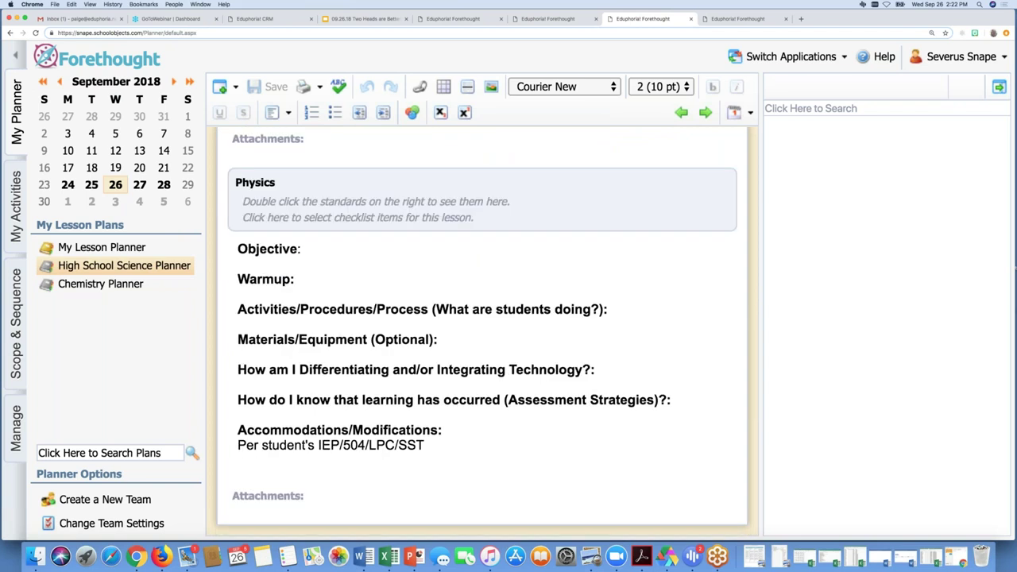
scroll(482, 325, down, 2)
scroll(481, 326, up, 15)
scroll(481, 326, up, 3)
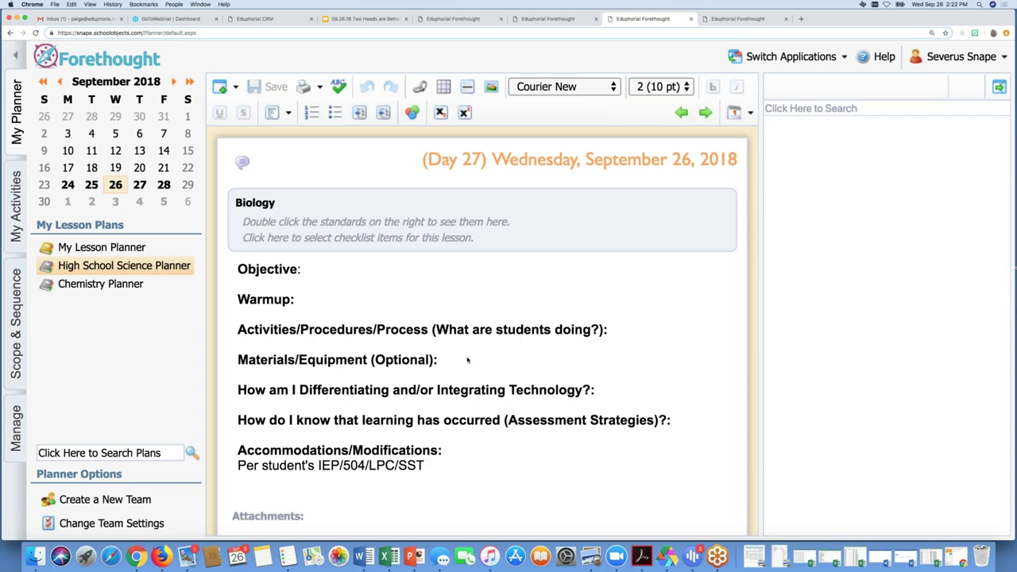
scroll(510, 310, down, 1)
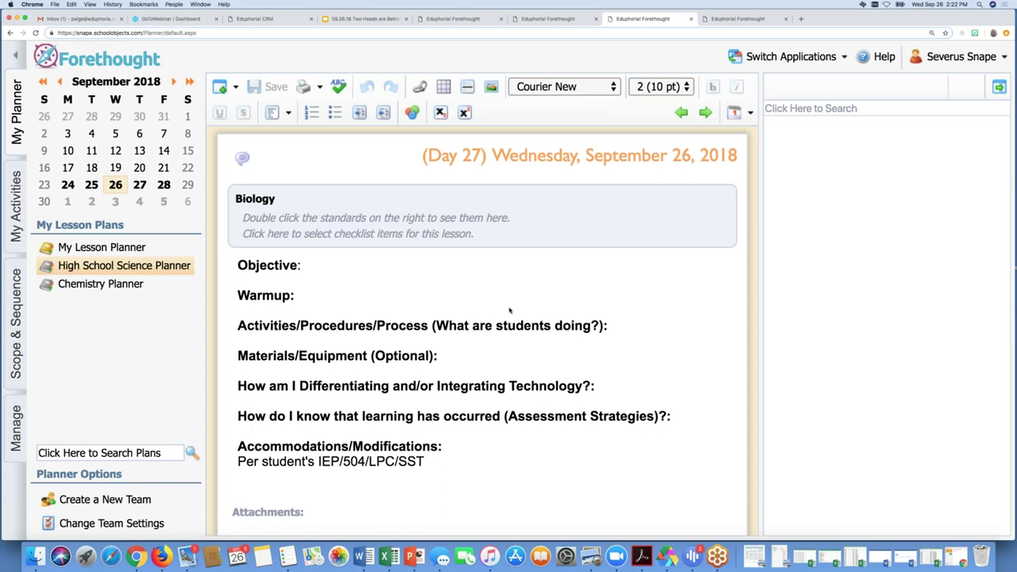
scroll(510, 310, down, 8)
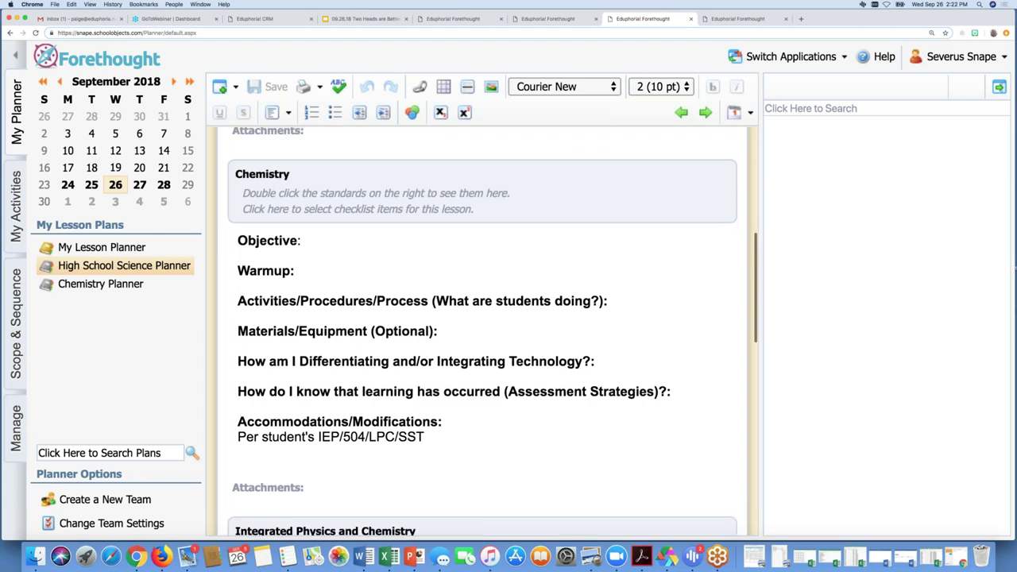
scroll(491, 281, up, 6)
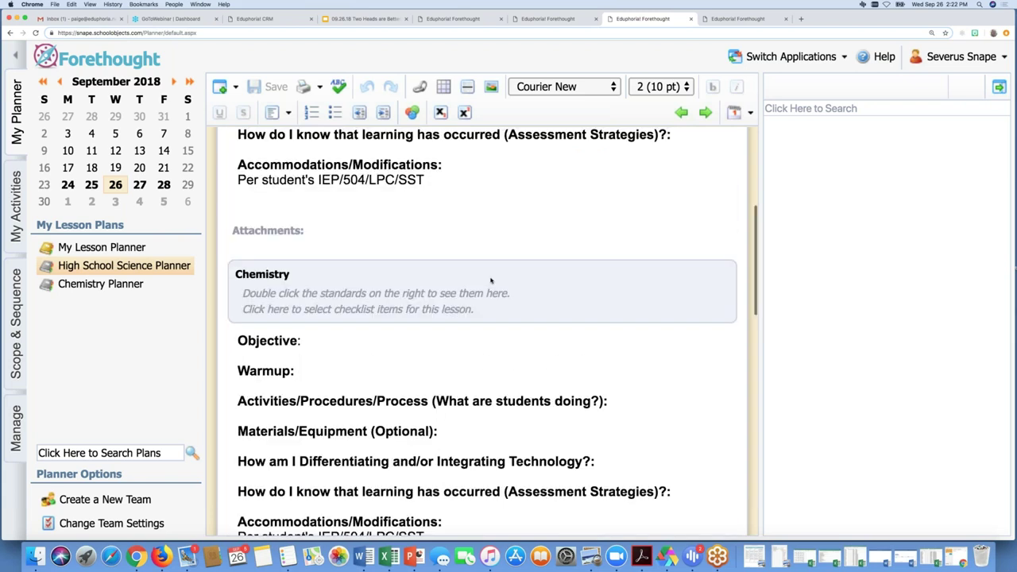
scroll(491, 280, down, 4)
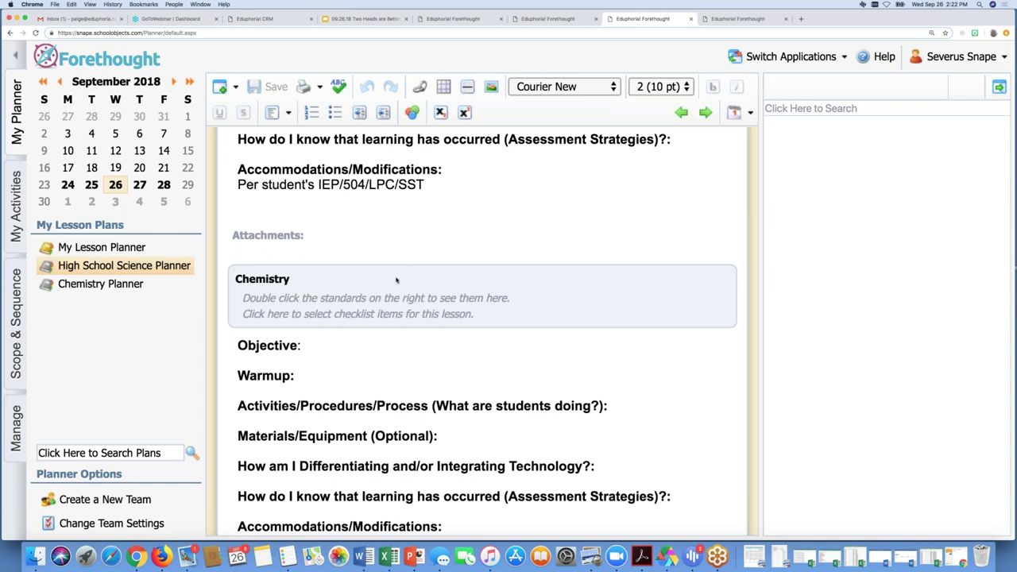
scroll(397, 275, up, 1)
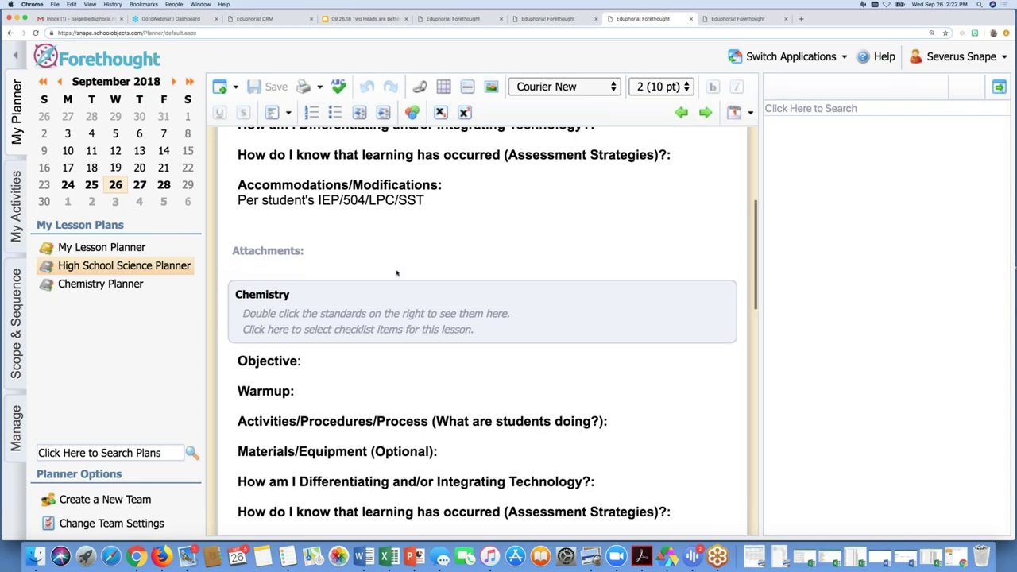
scroll(396, 274, up, 6)
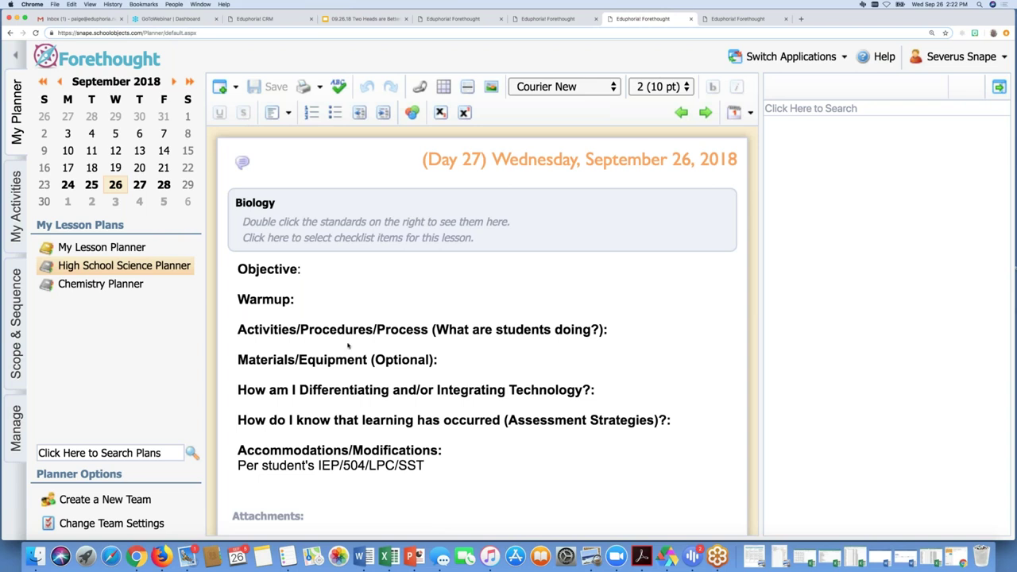
scroll(347, 354, down, 1)
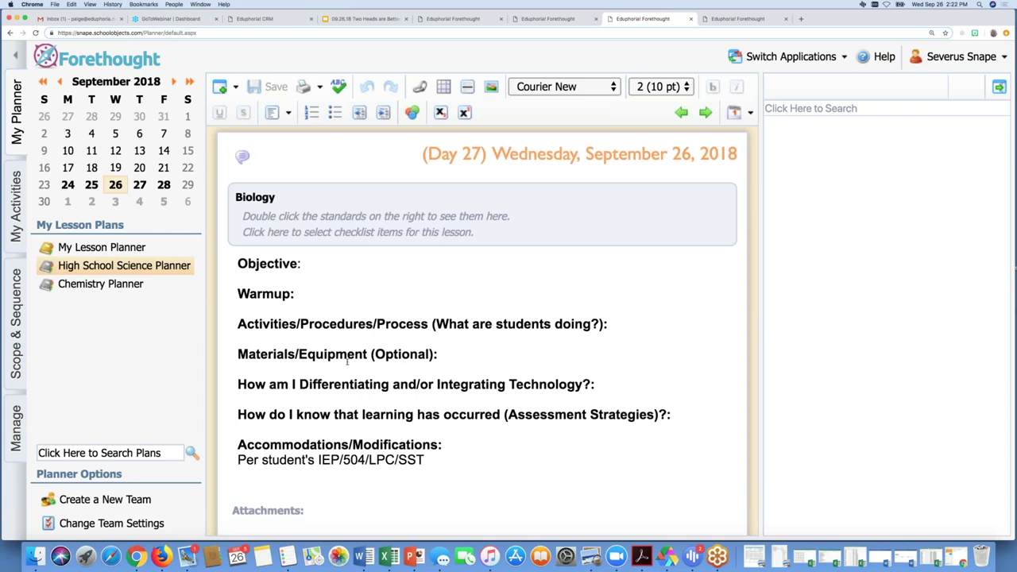
scroll(347, 361, down, 2)
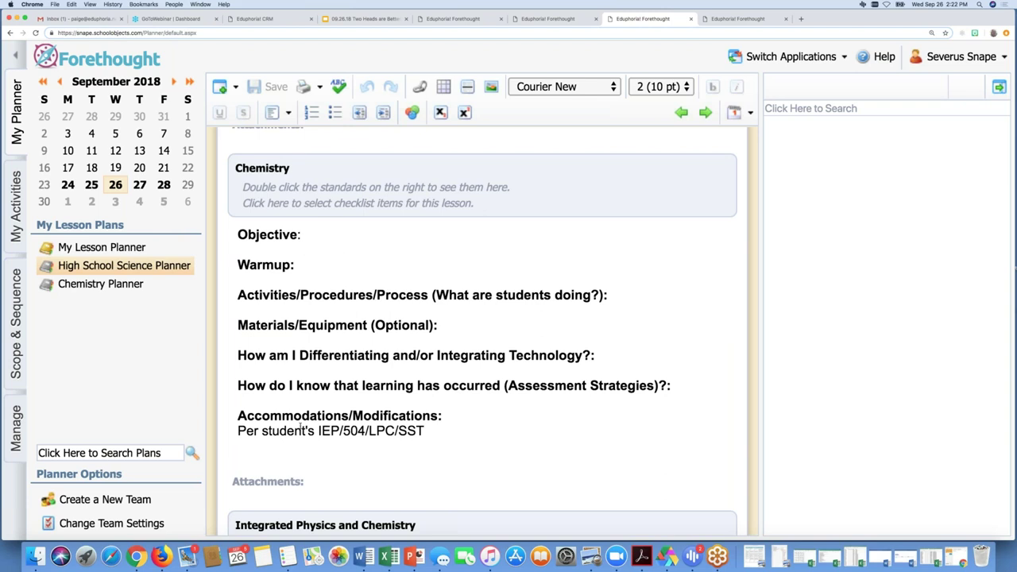
click(125, 251)
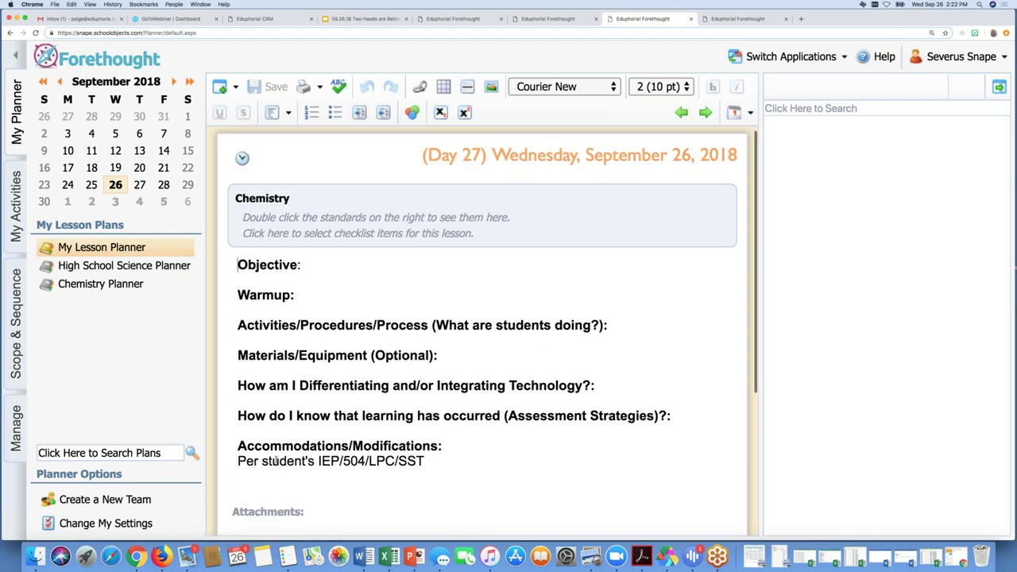
scroll(275, 460, down, 5)
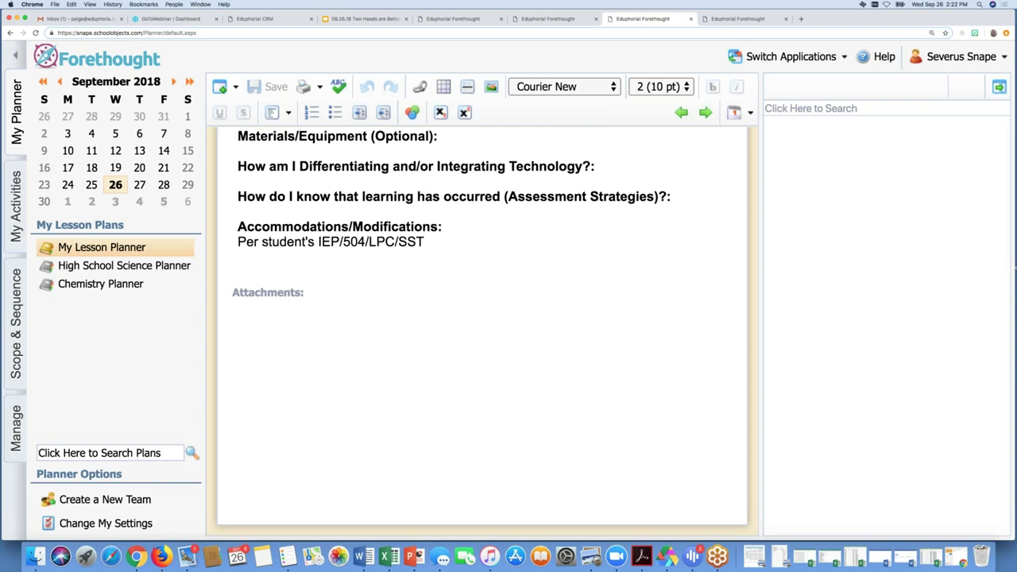
scroll(482, 334, up, 4)
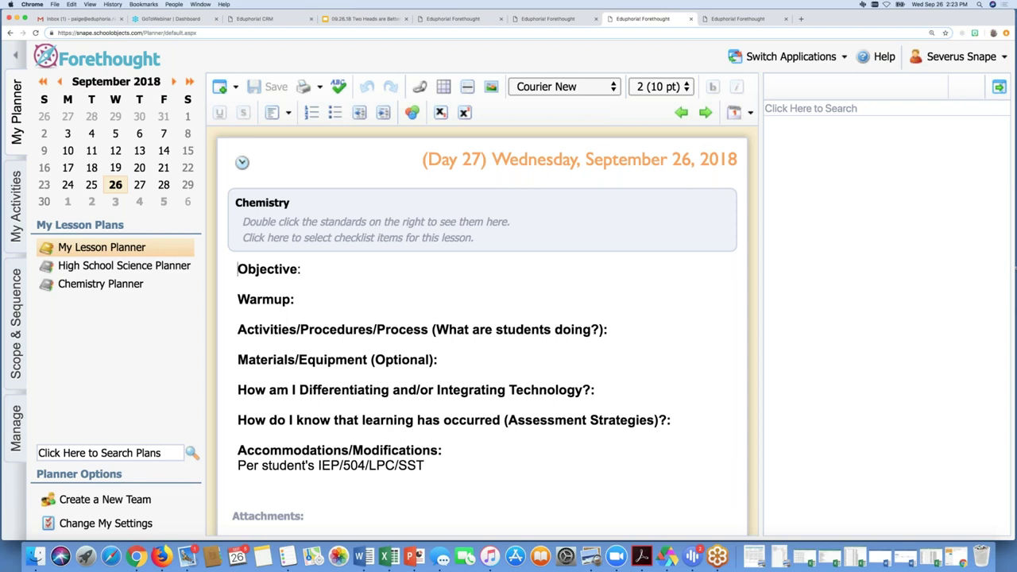
Load the High School Science Planner's Chemistry block with its Chemistry (2017) standards panel.
click(155, 265)
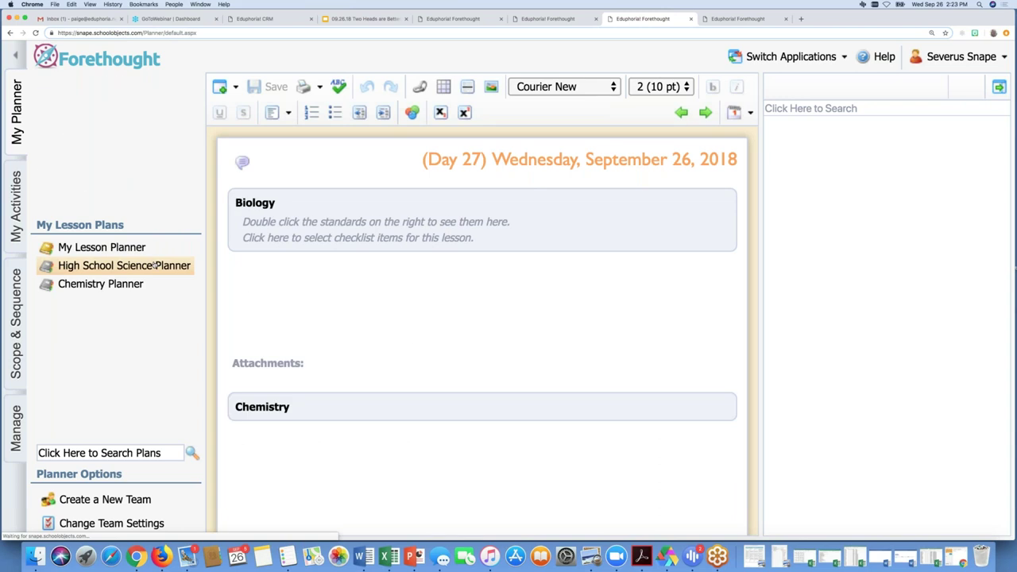
scroll(483, 326, down, 4)
scroll(492, 331, down, 1)
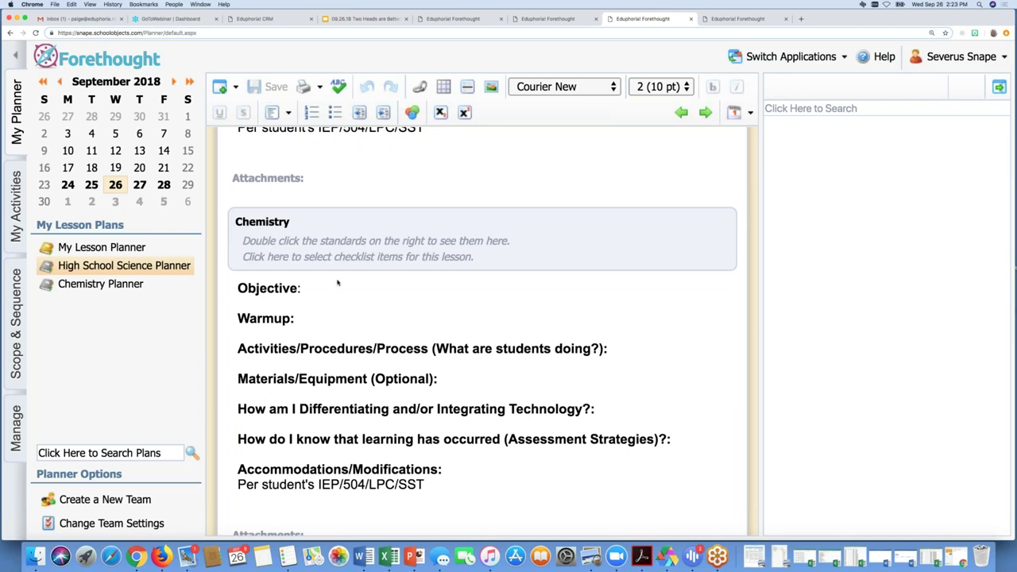
scroll(331, 280, up, 1)
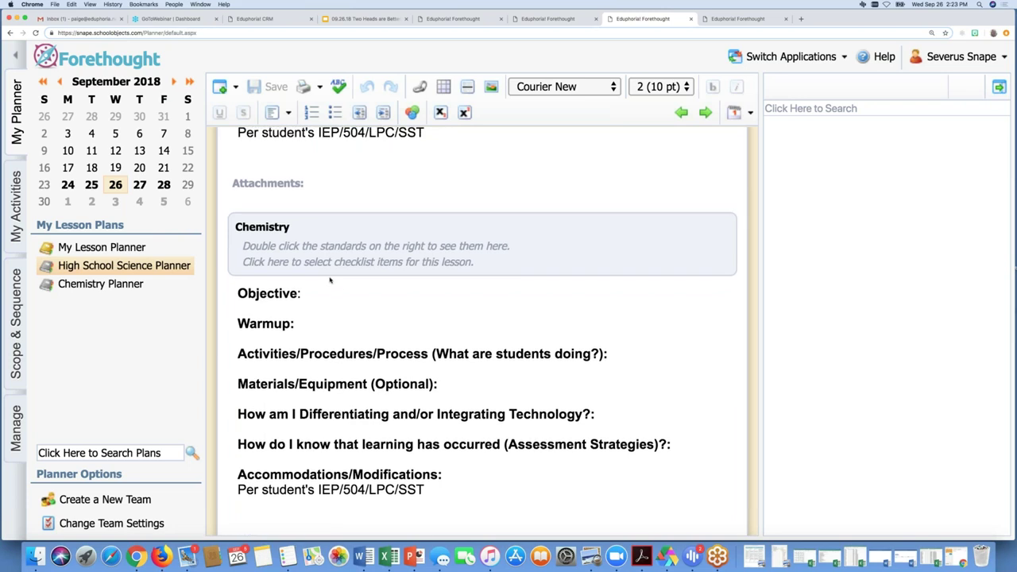
scroll(331, 280, up, 5)
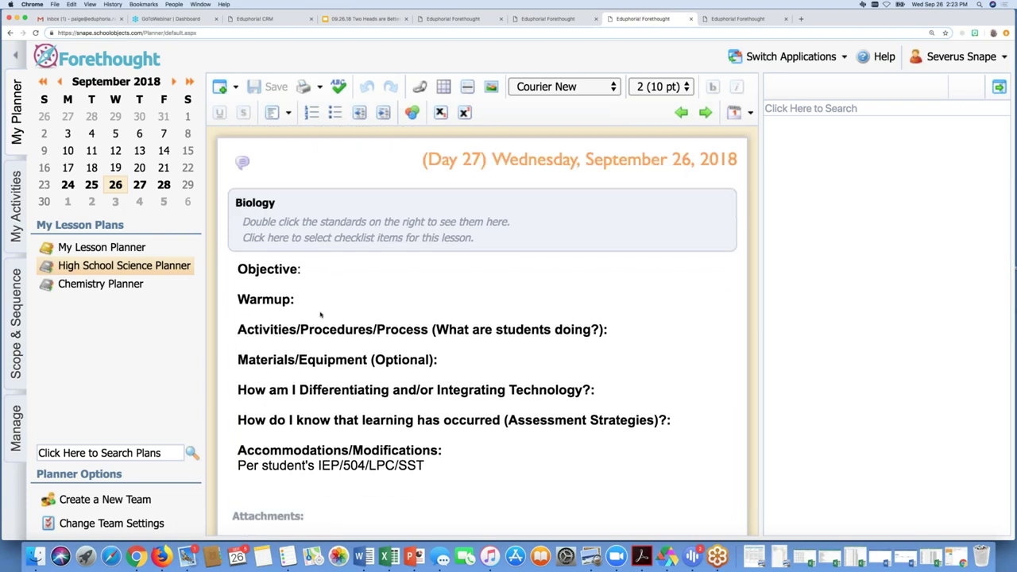
scroll(320, 315, down, 5)
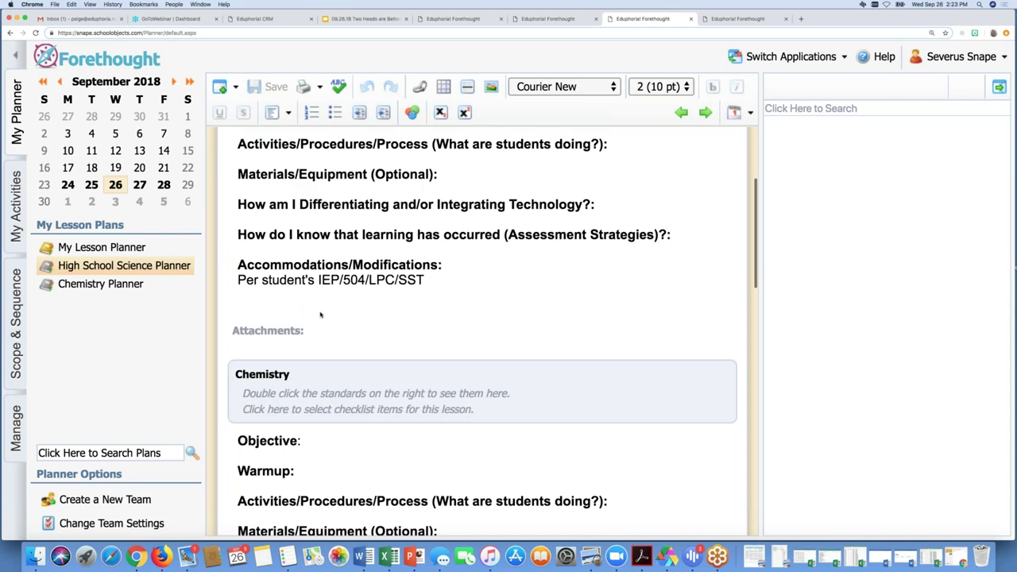
scroll(320, 315, down, 5)
click(550, 177)
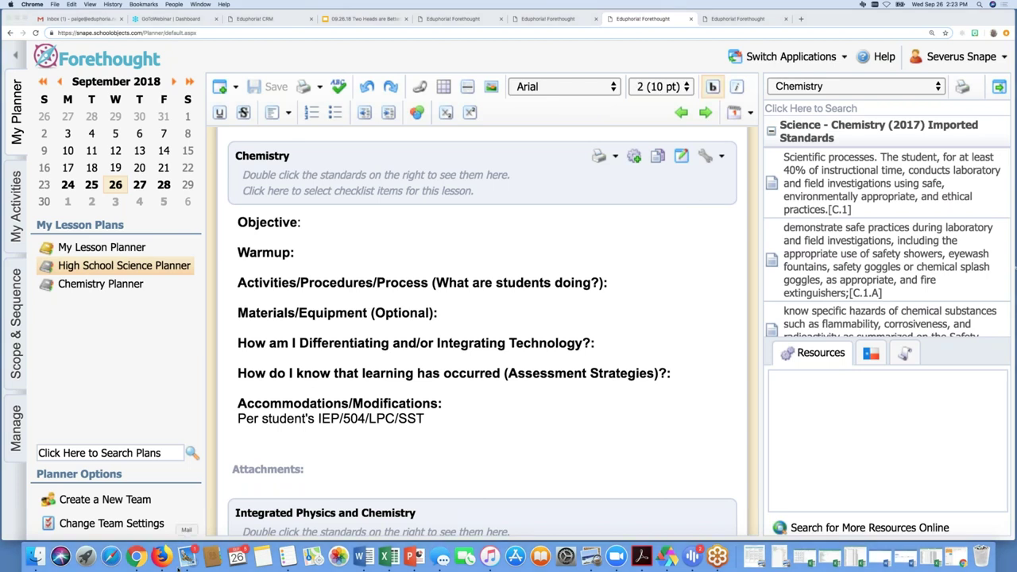
click(184, 559)
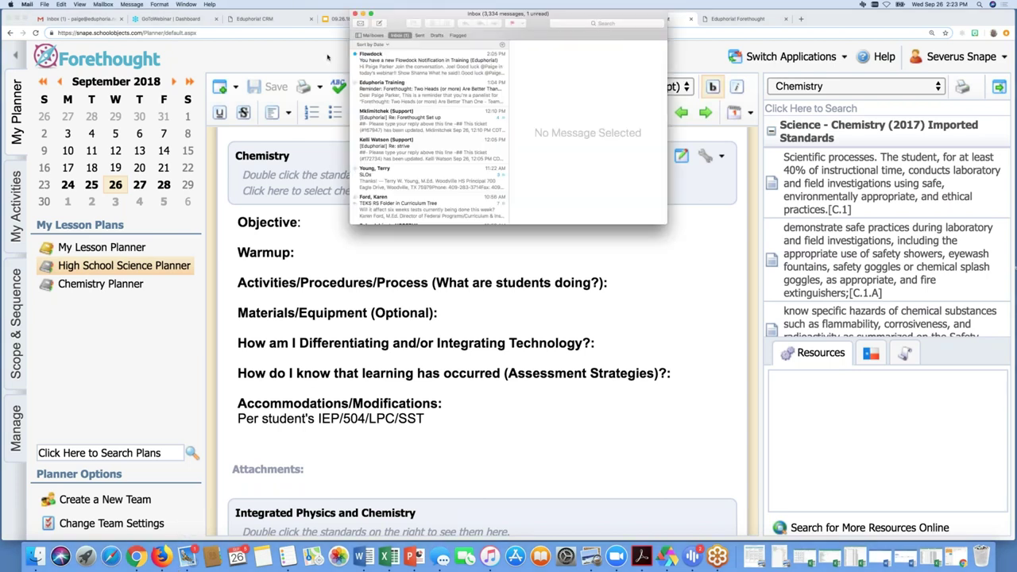
click(311, 231)
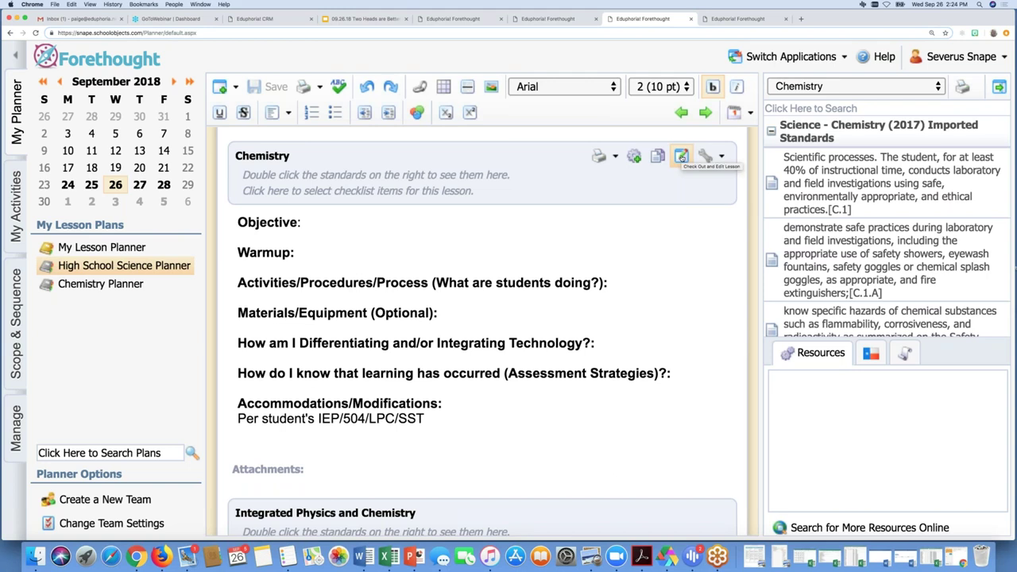
Check out the Chemistry lesson and enter 'Warmup Acivity' under the Warmup heading.
click(681, 157)
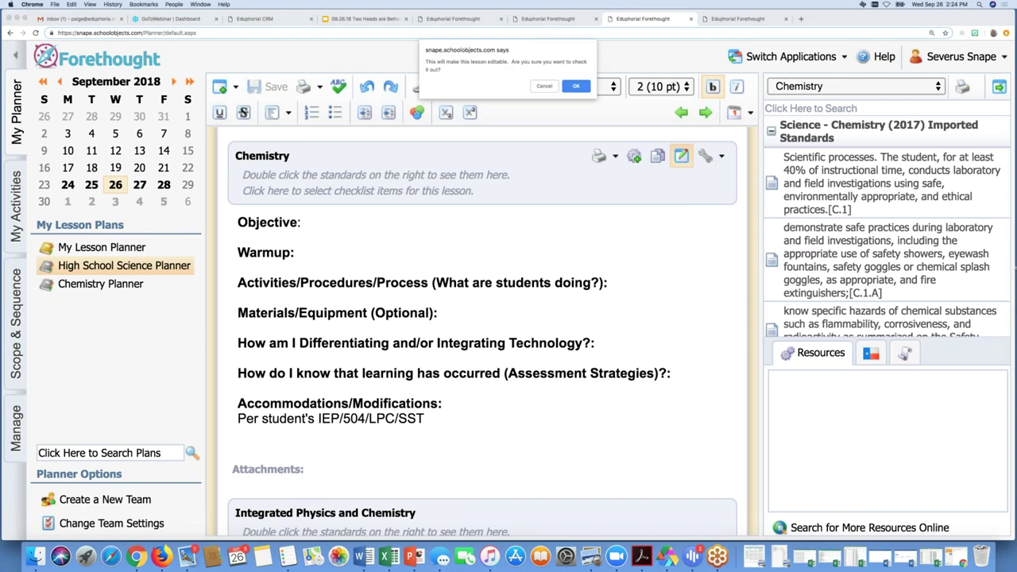
key(Return)
click(335, 246)
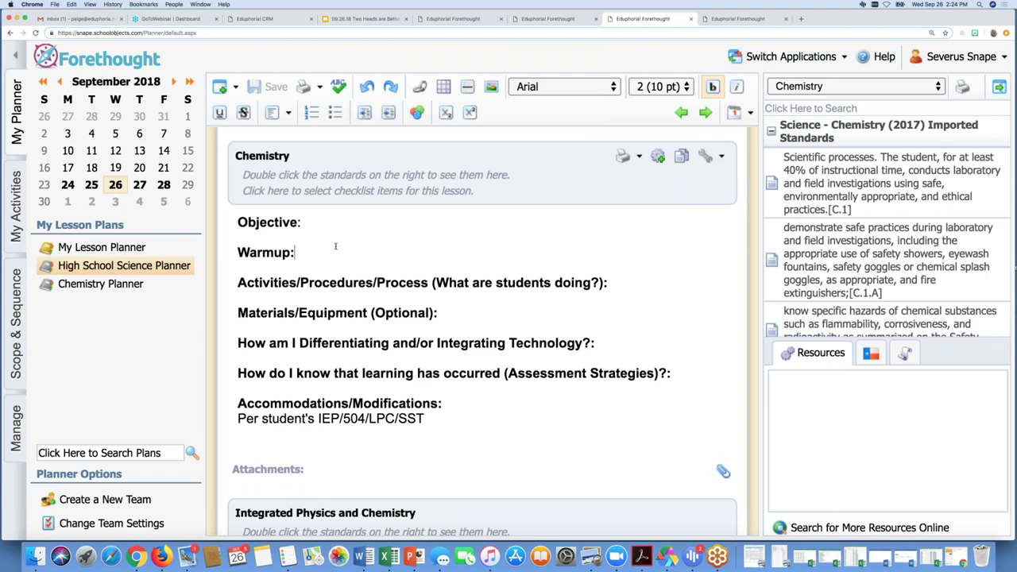
text(Warmup Acivity)
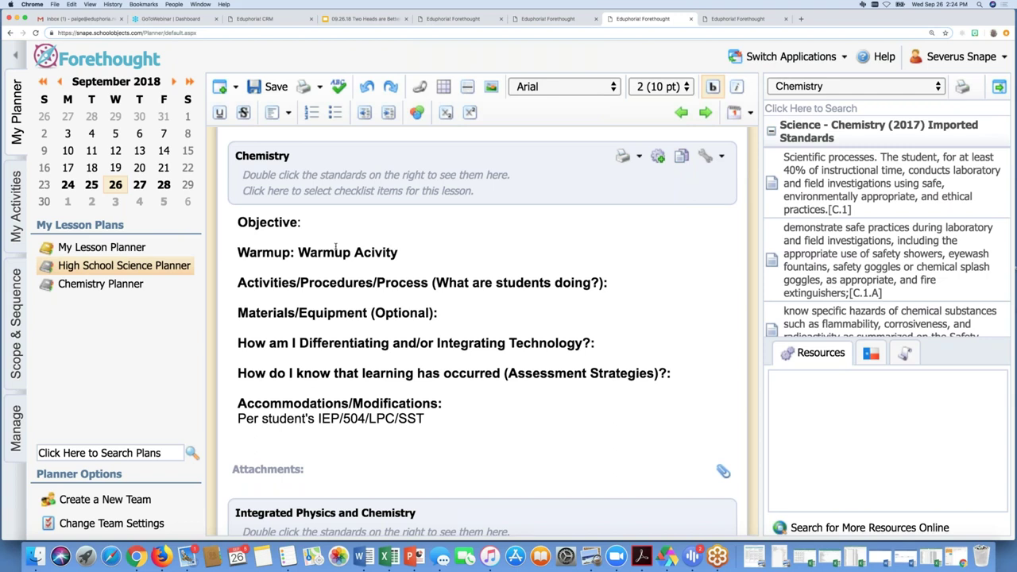
Attach the C.1 scientific processes standard to the lesson and save it.
click(847, 191)
double_click(847, 189)
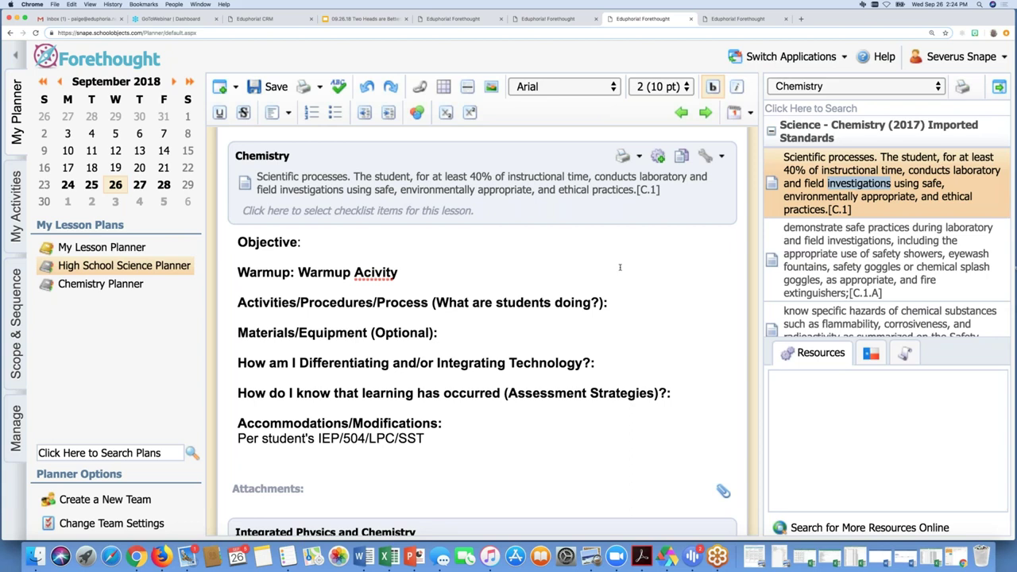
scroll(491, 431, down, 3)
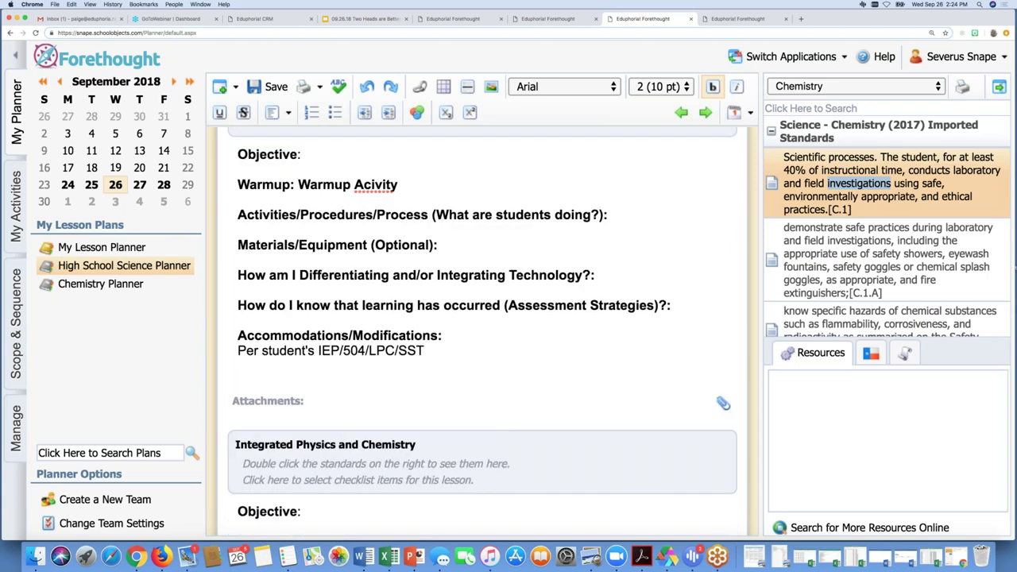
scroll(463, 288, up, 2)
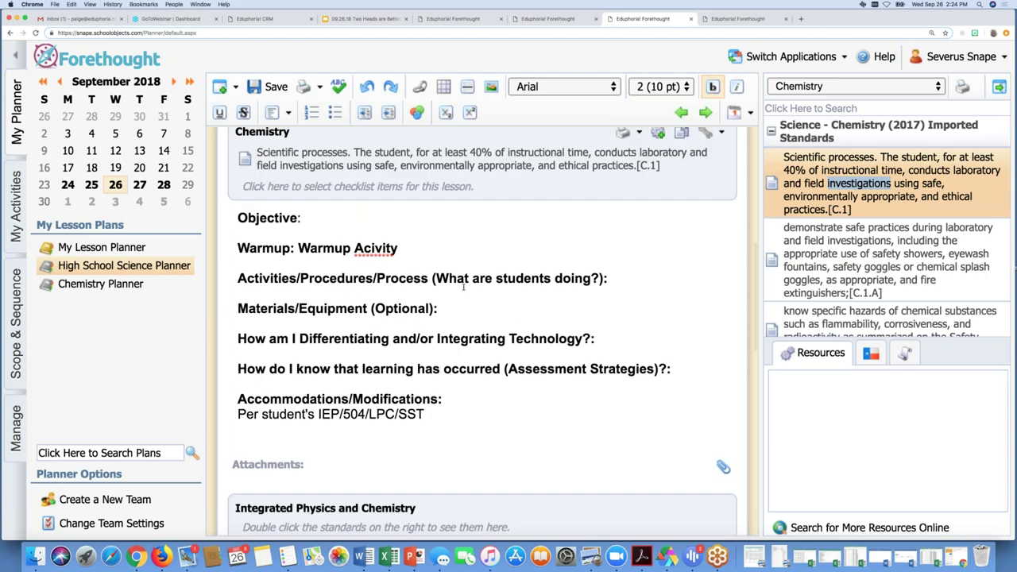
scroll(463, 288, up, 10)
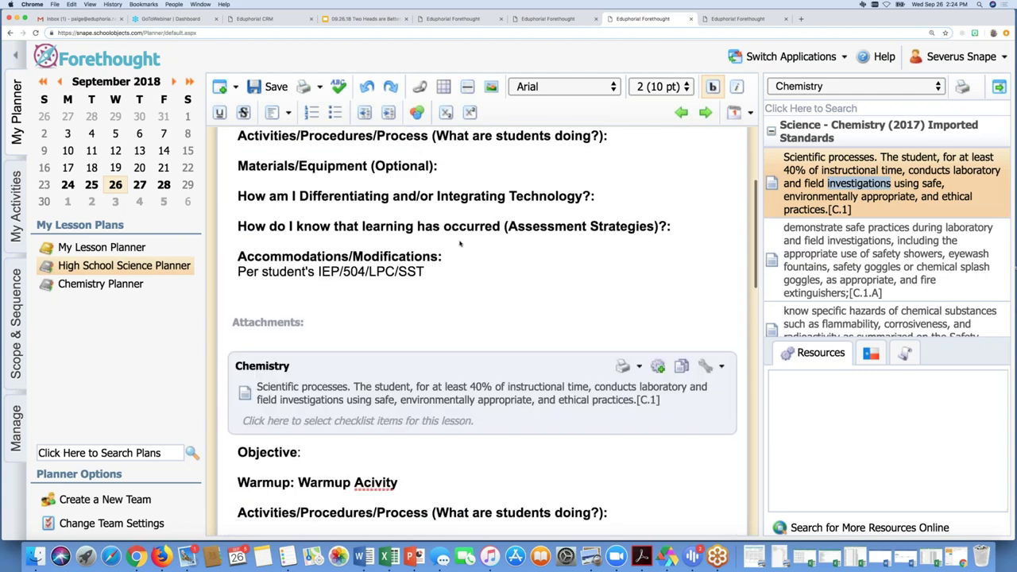
scroll(432, 222, down, 1)
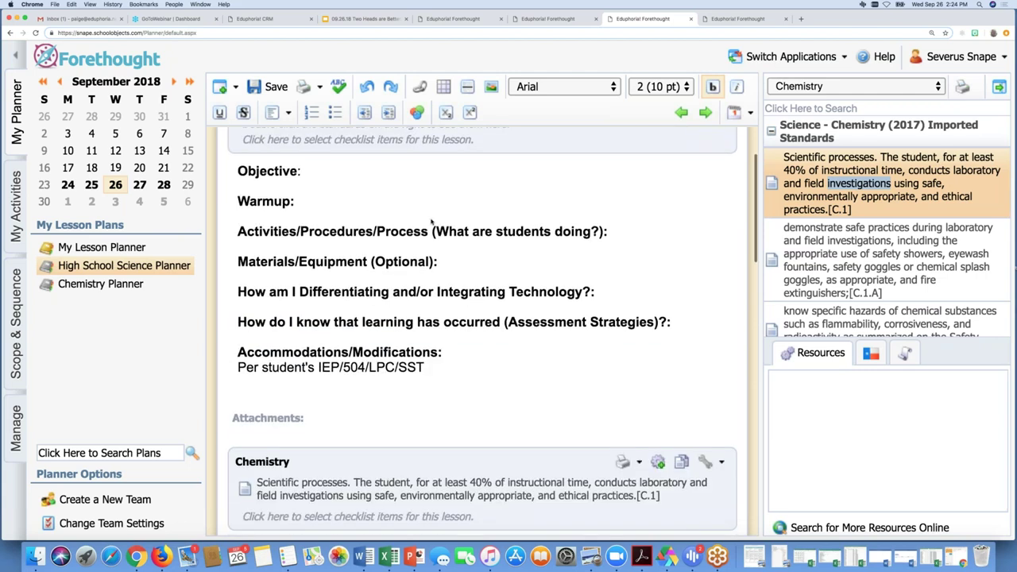
scroll(431, 222, down, 5)
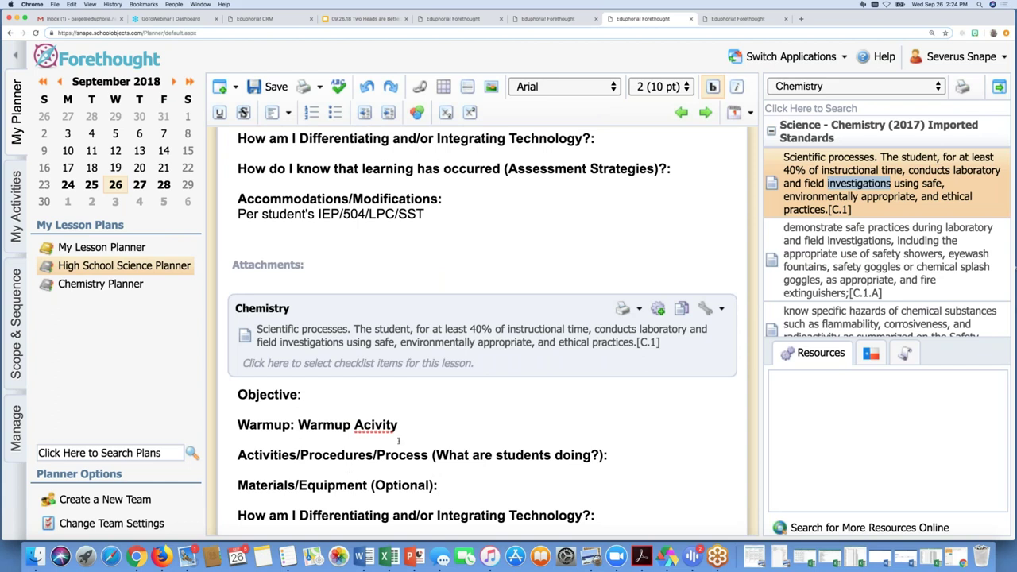
scroll(467, 415, down, 1)
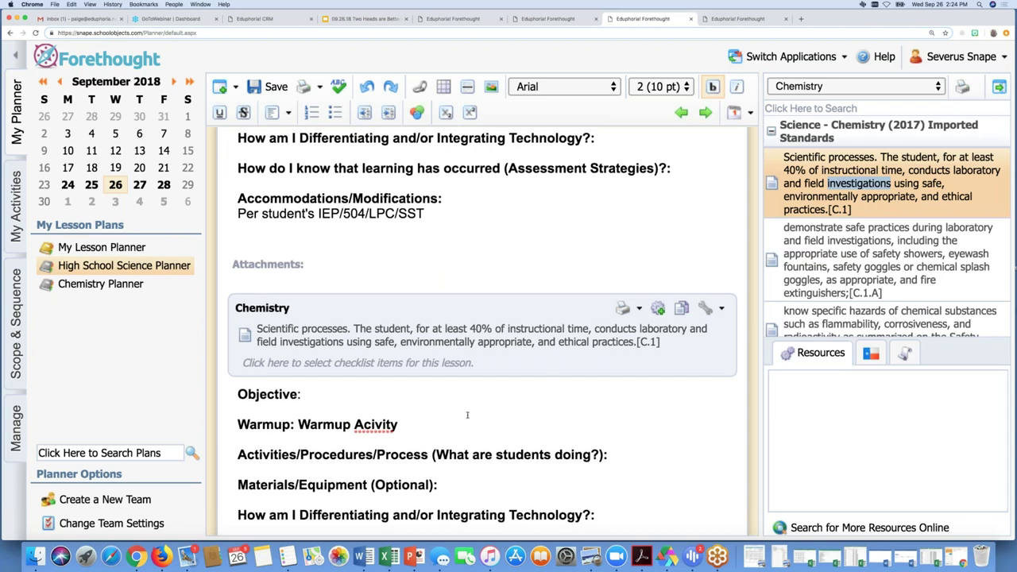
scroll(468, 415, down, 3)
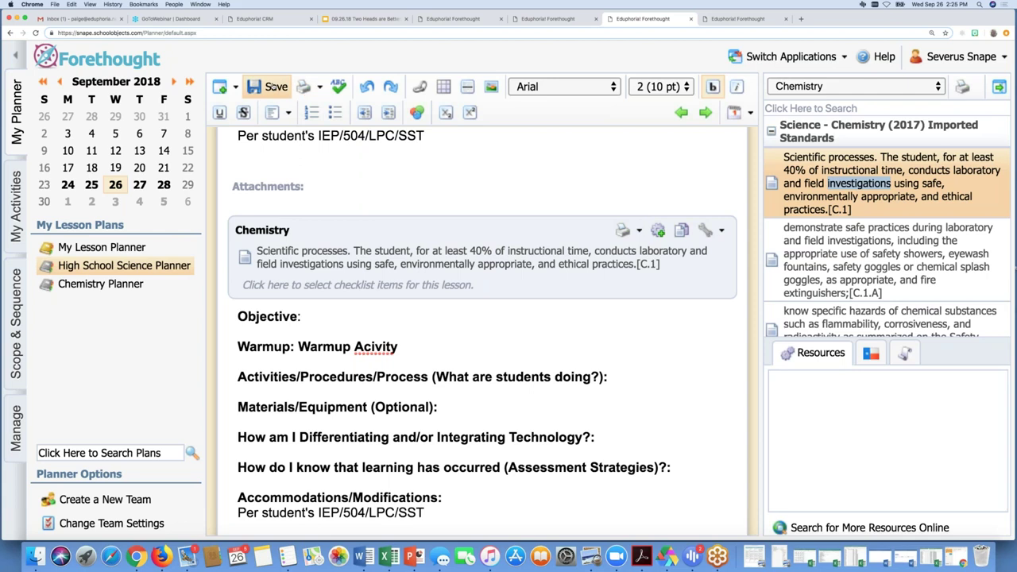
click(272, 86)
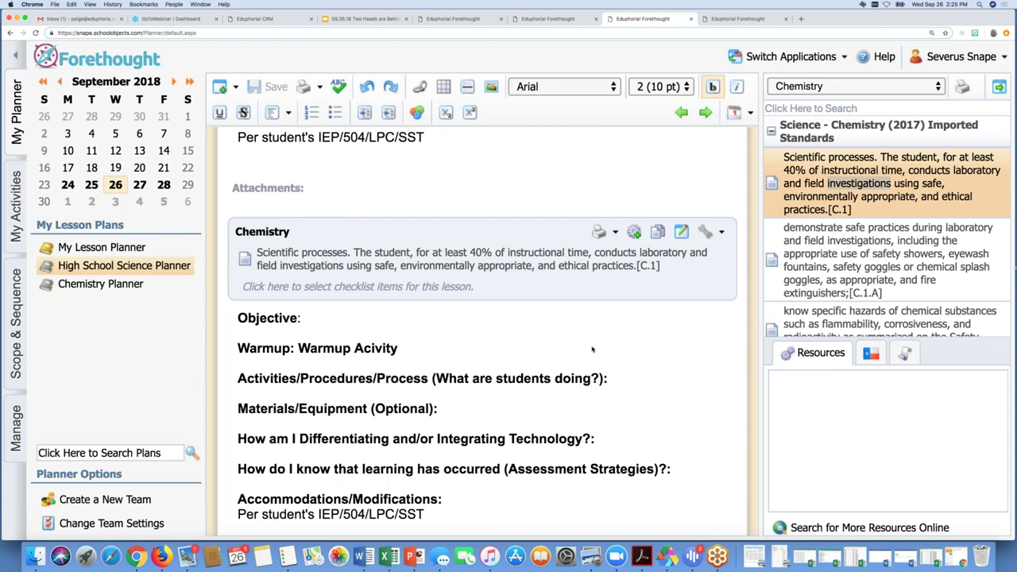
scroll(592, 350, up, 5)
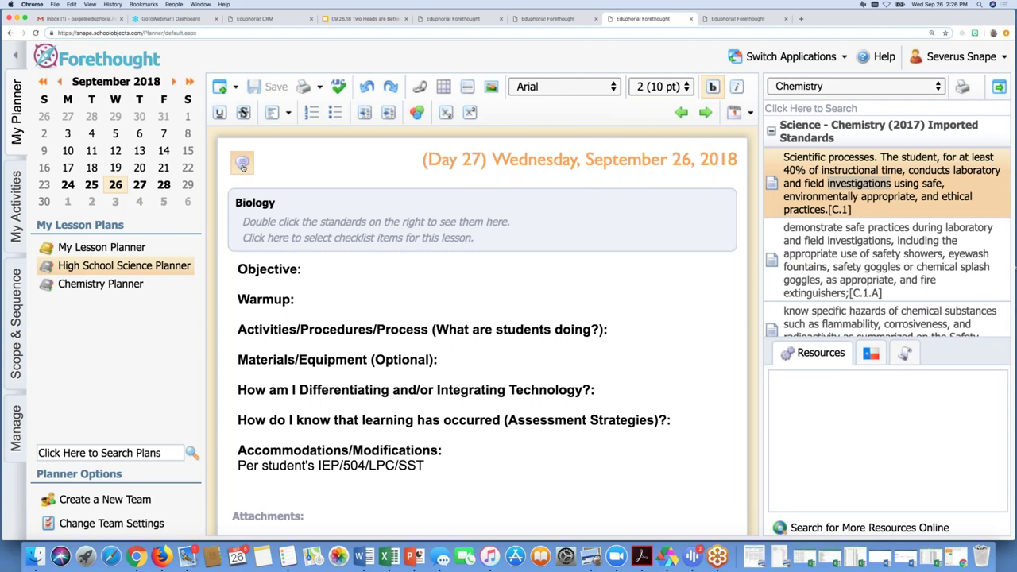
Open the lesson's discussion and post a thread titled 'Are we done yet?'.
click(243, 164)
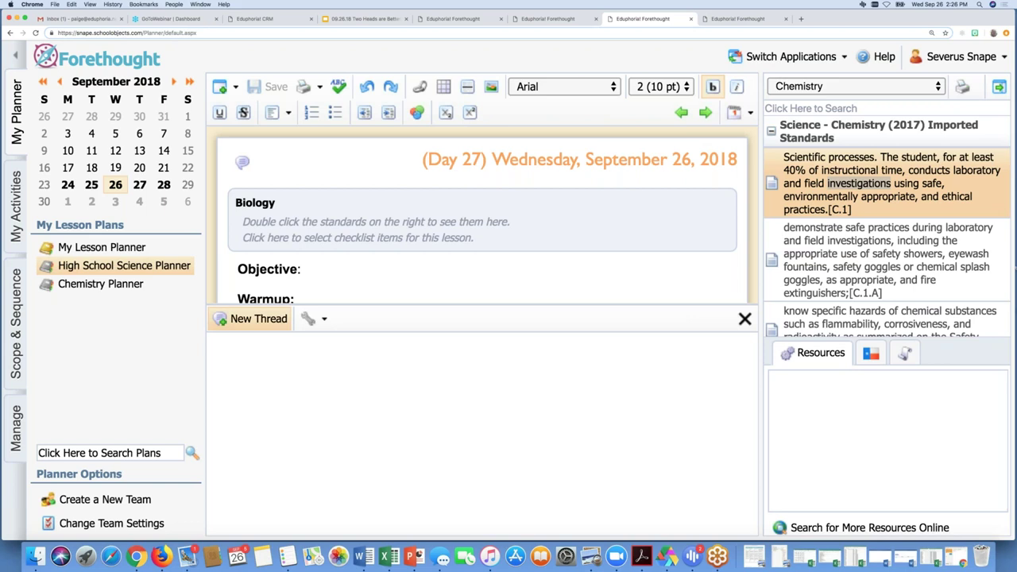
click(252, 318)
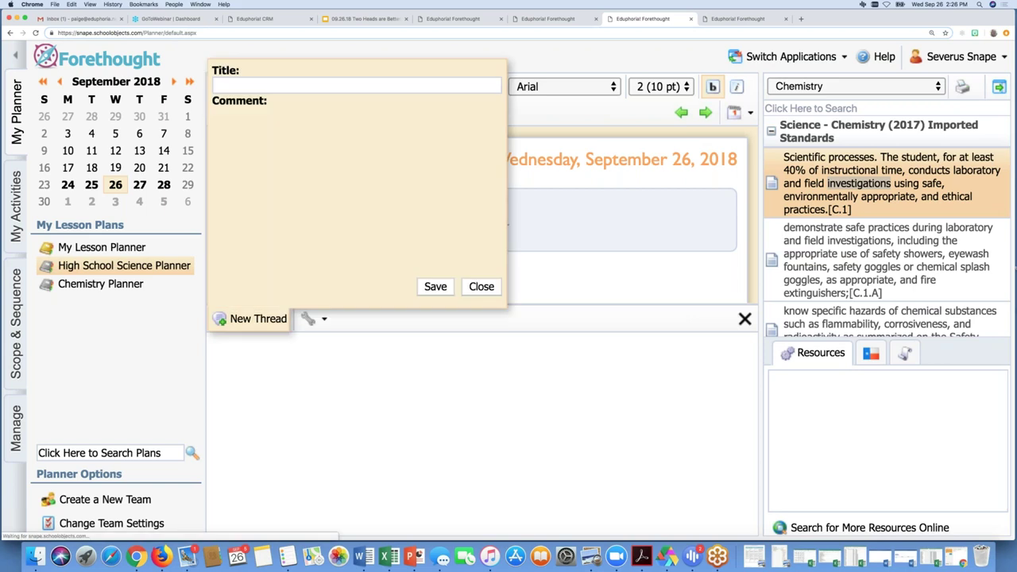
text(Are we done yet?)
click(434, 286)
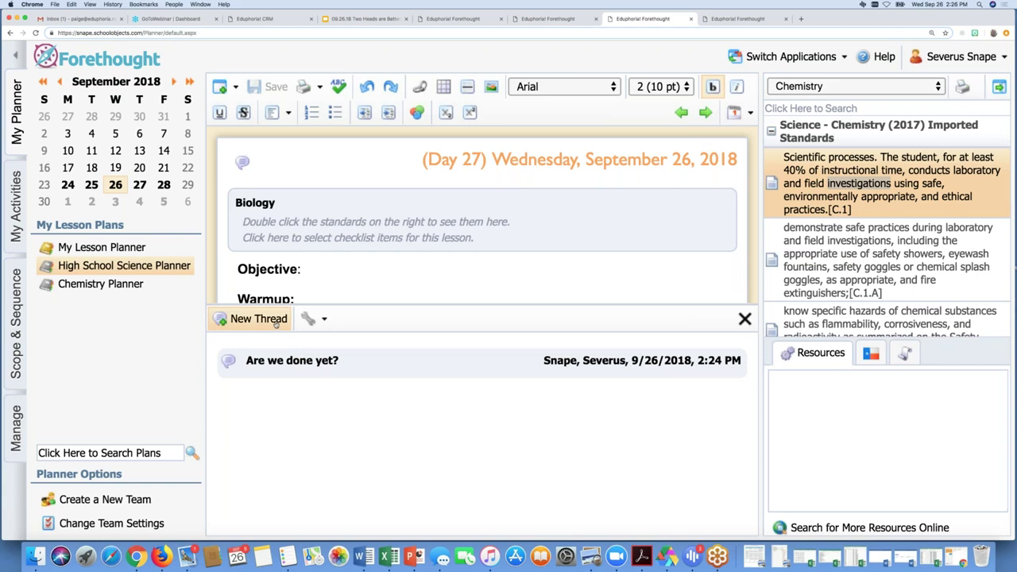
Post a second thread titled 'Chemistry' and expand it.
click(275, 322)
click(275, 83)
text(Chemis)
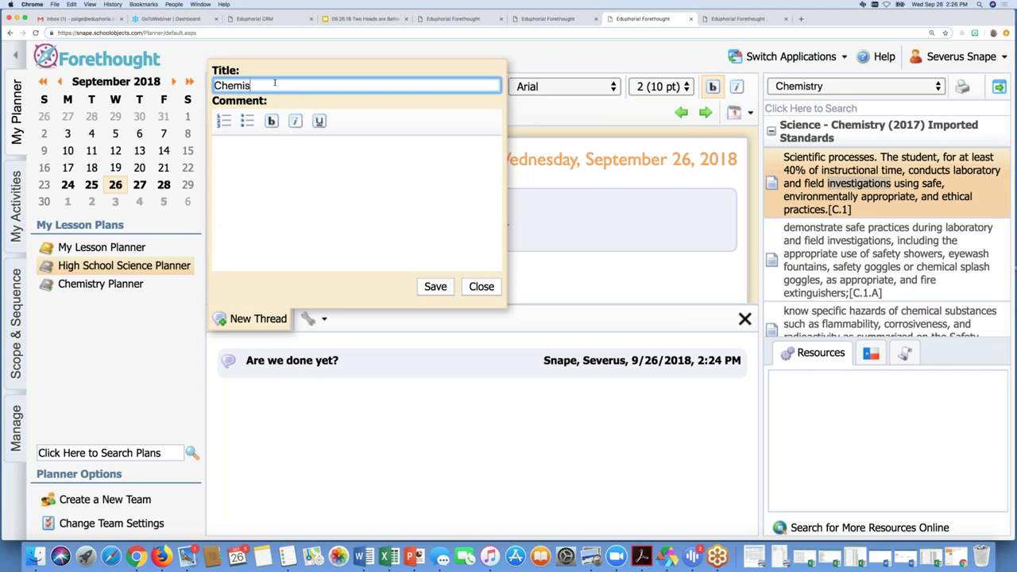
text(try)
click(437, 289)
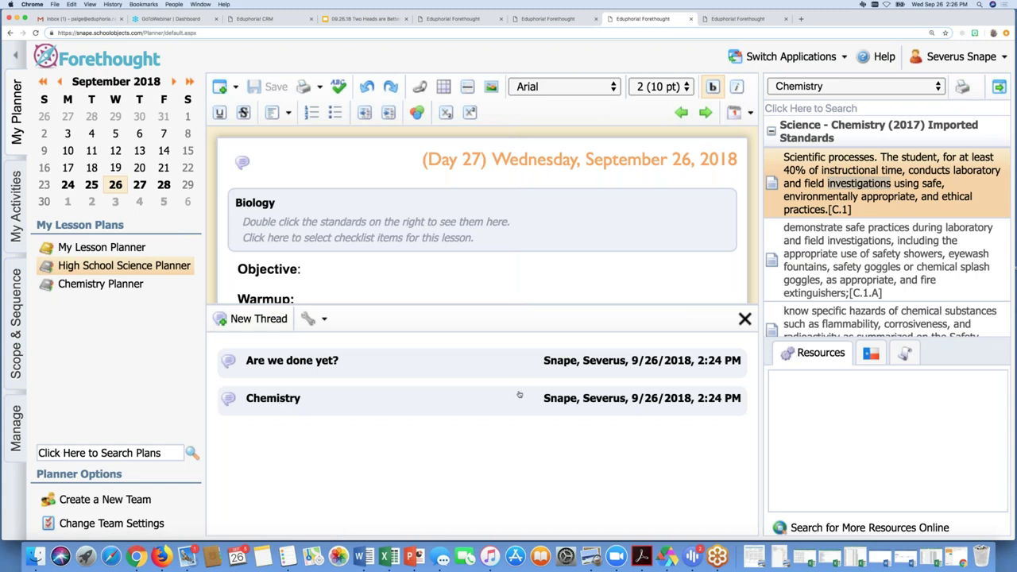
click(568, 400)
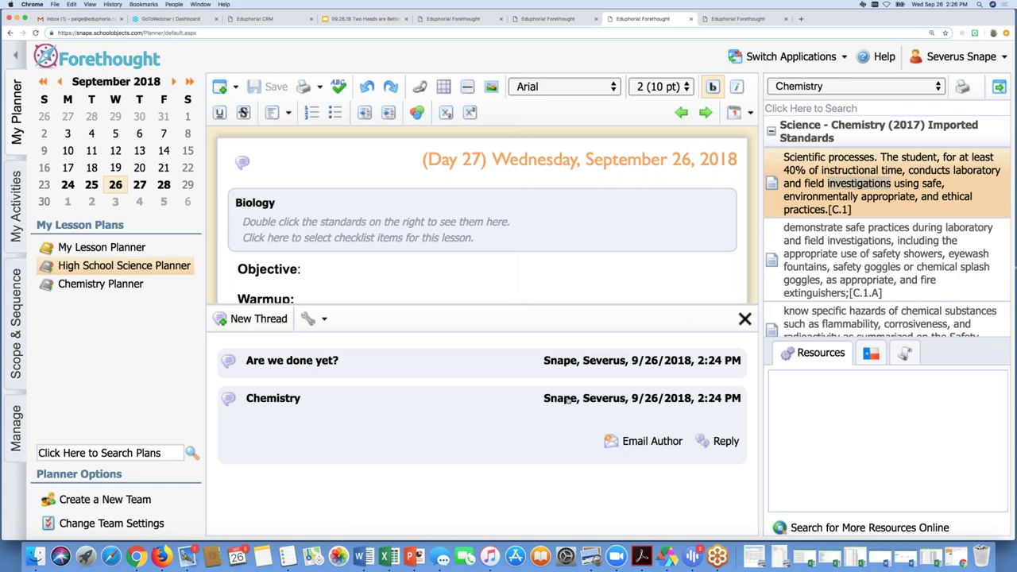
Reply to the Chemistry thread with 'Week of 9/24 done'.
click(722, 440)
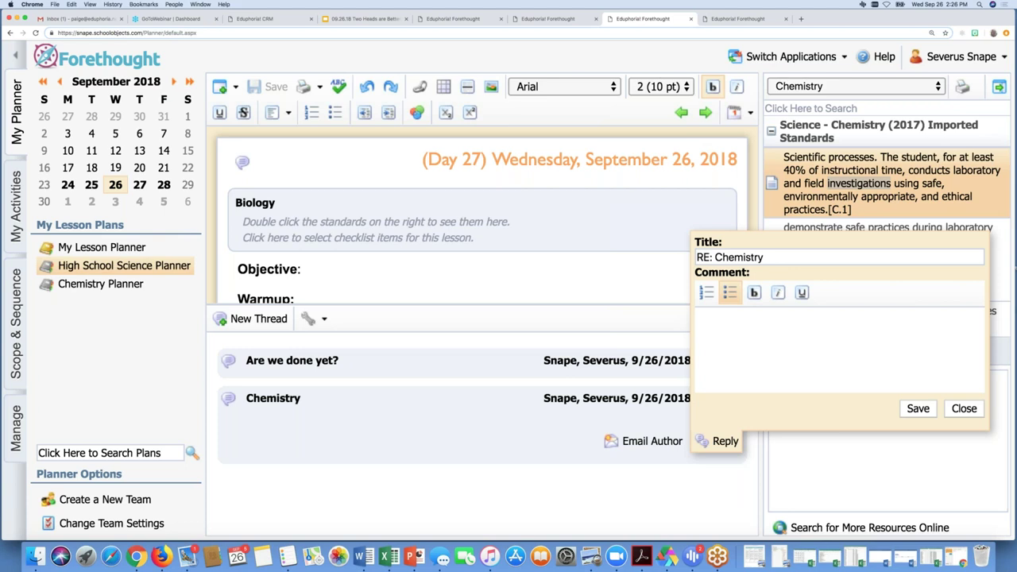
triple_click(717, 257)
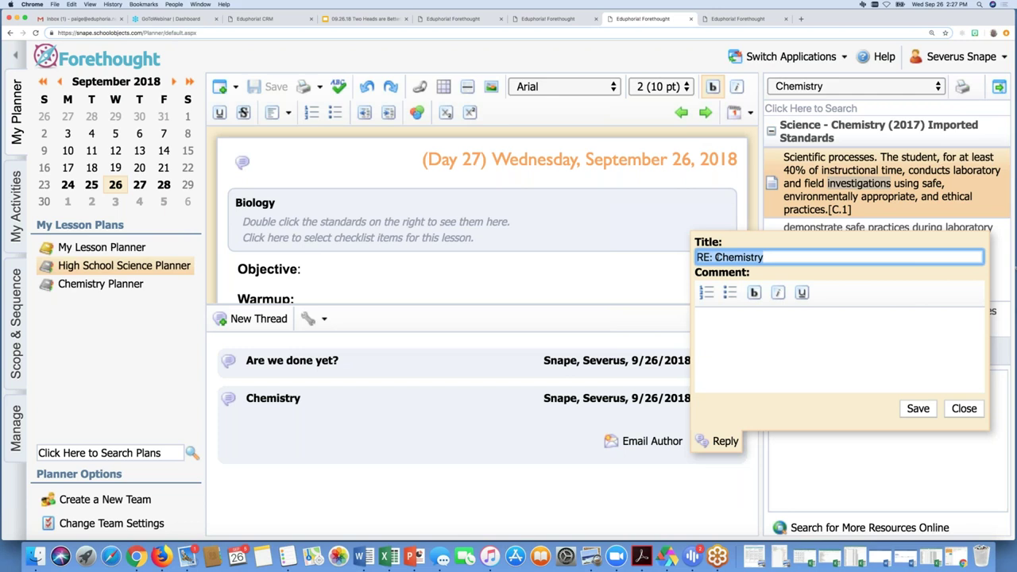
text(W)
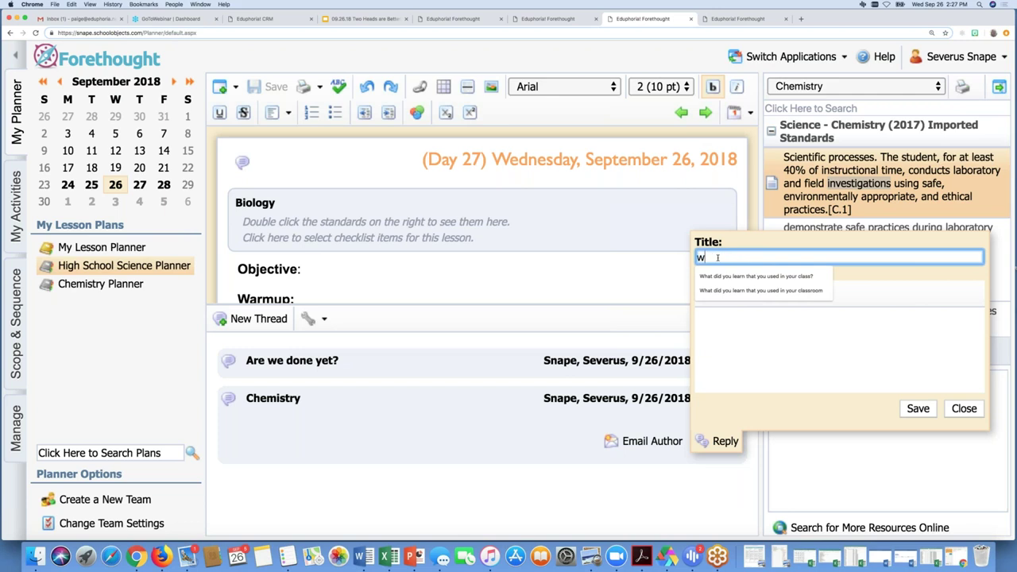
text(eek of )
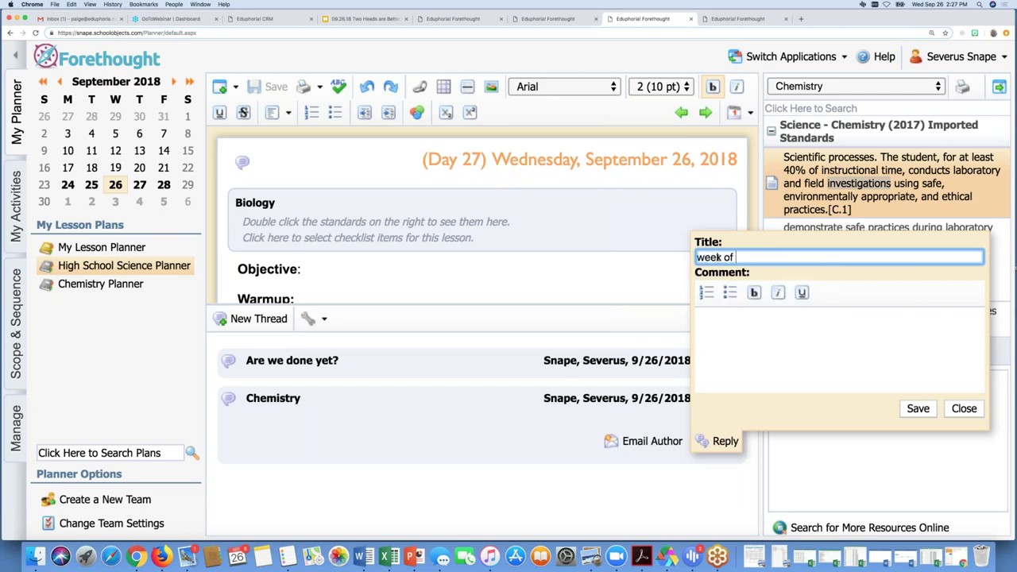
text(9/24 done)
click(917, 408)
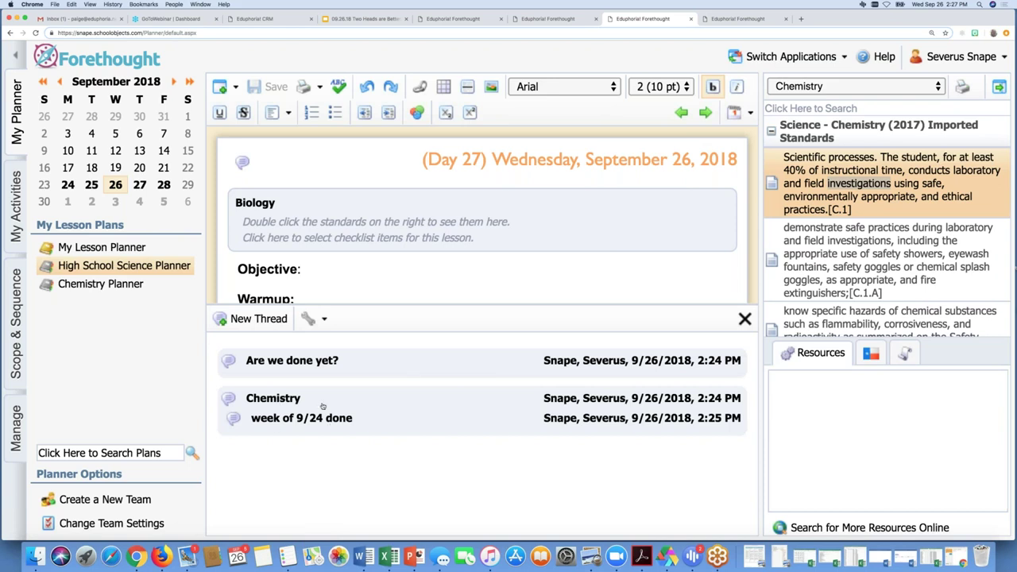
Reply to the 'Are we done yet?' thread with '9/24-28 OK to copy'.
click(302, 361)
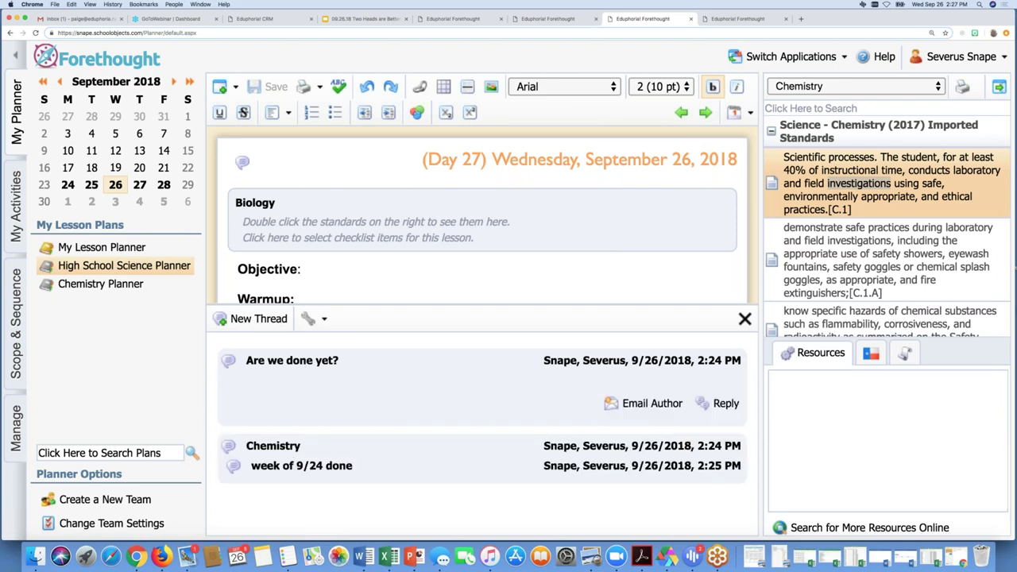
click(719, 403)
triple_click(714, 218)
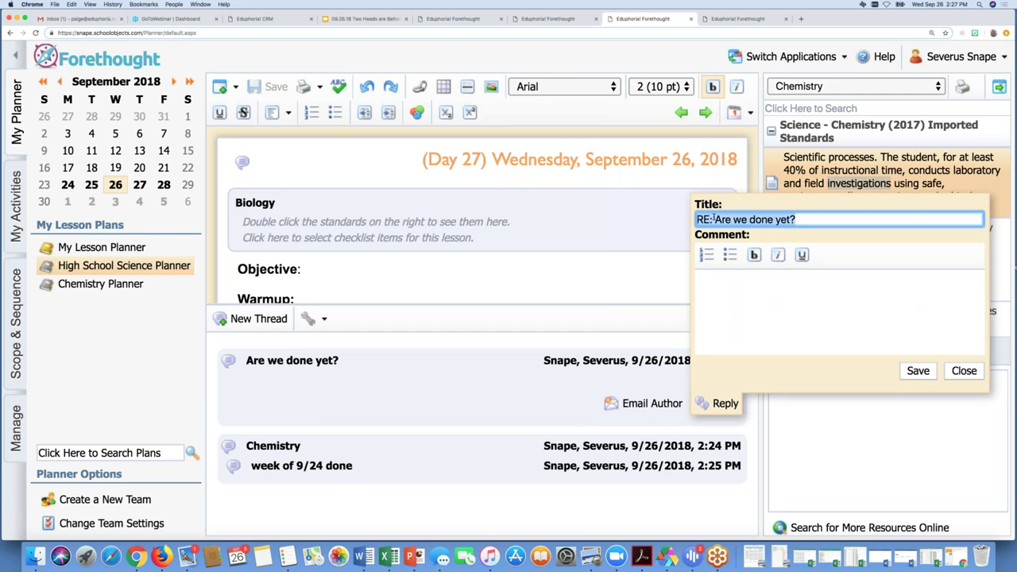
text(9/)
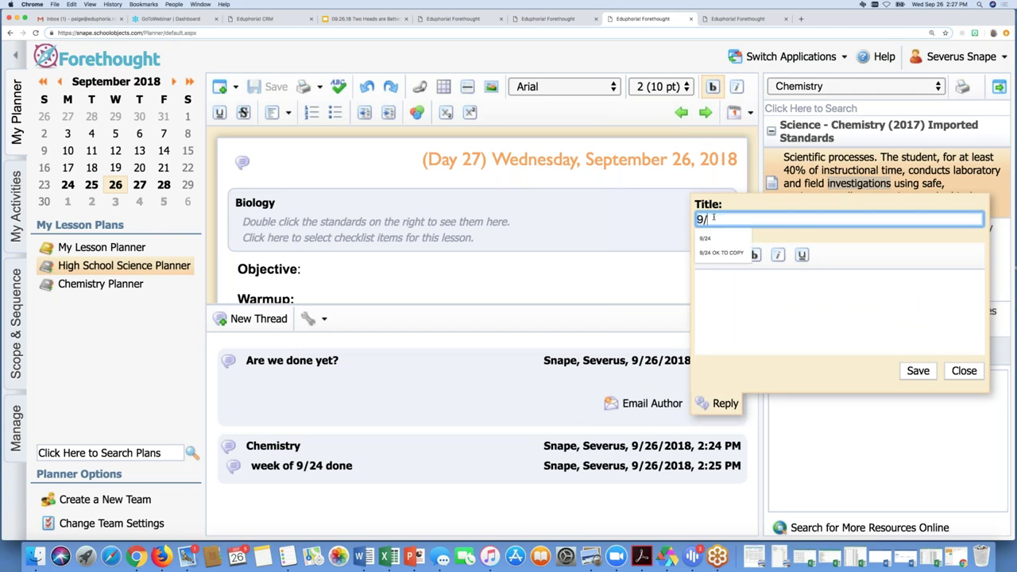
text(24-28)
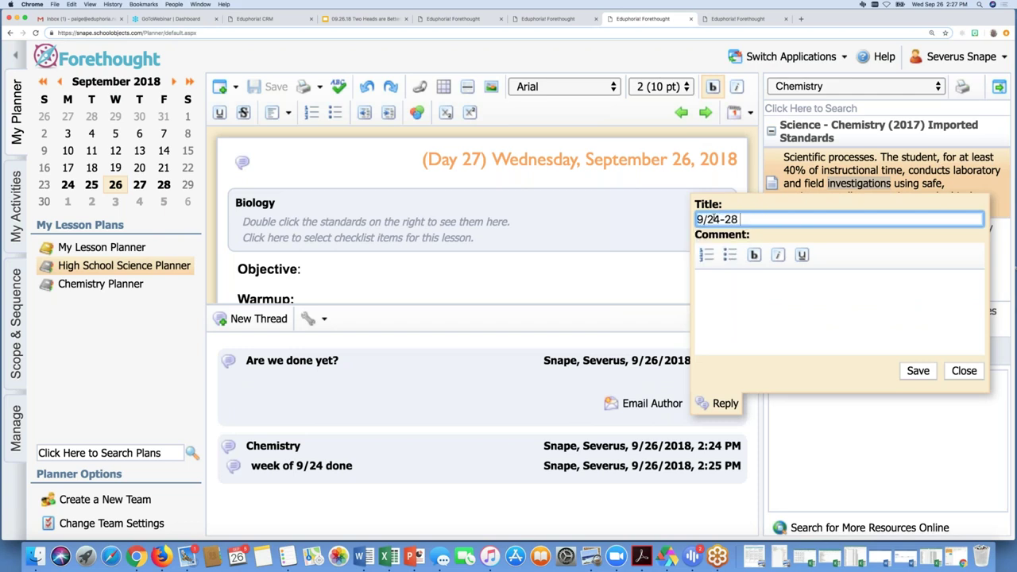
text( OK to copy)
click(911, 373)
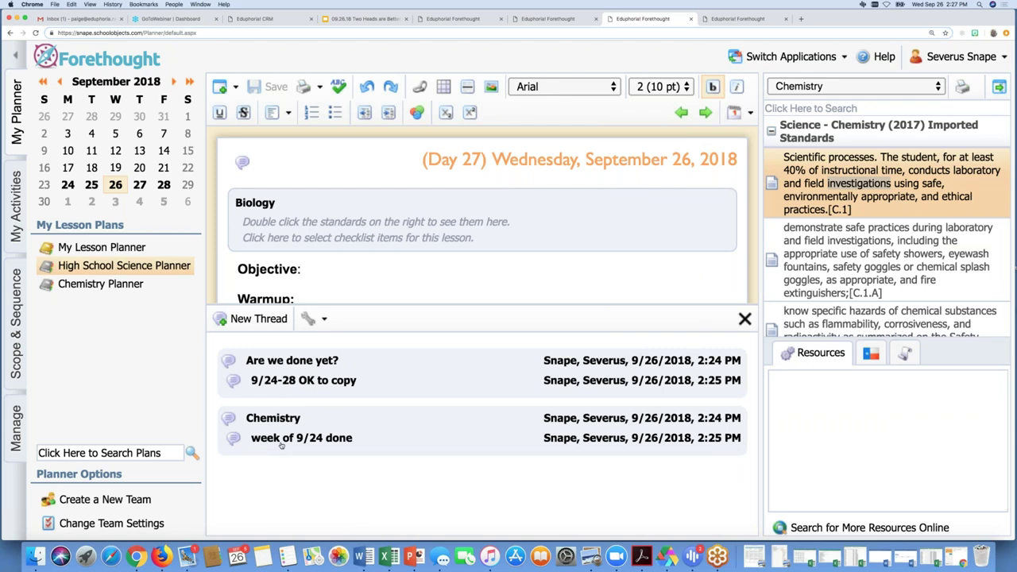
click(303, 372)
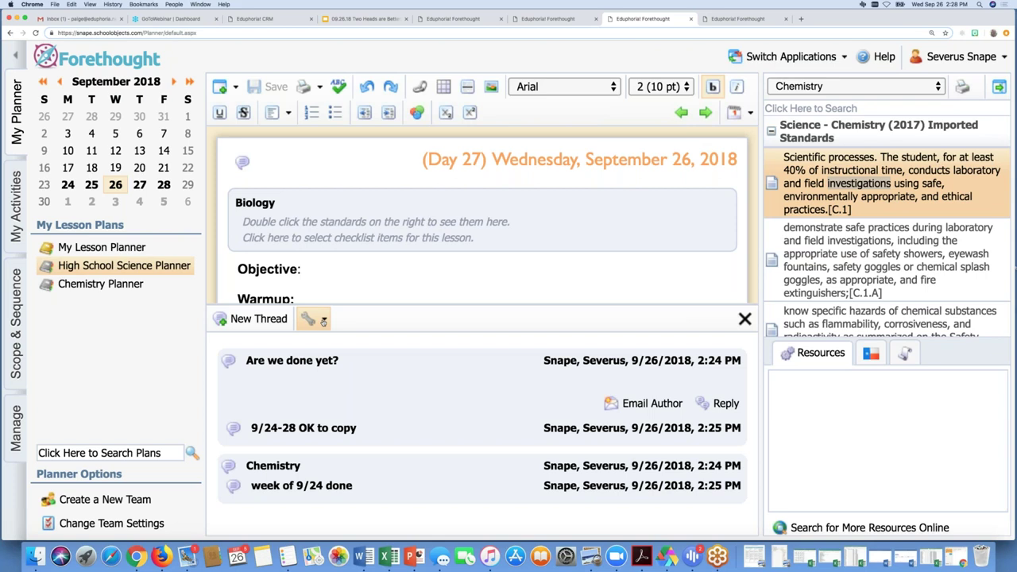
Choose 'Email me when a New Post is Added' from the discussion wrench menu.
click(324, 320)
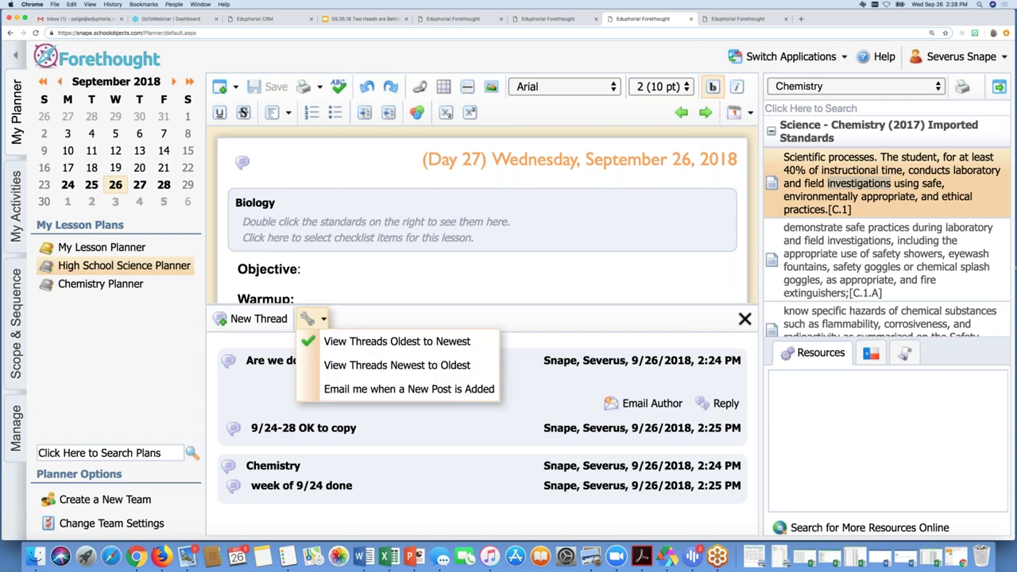
click(354, 389)
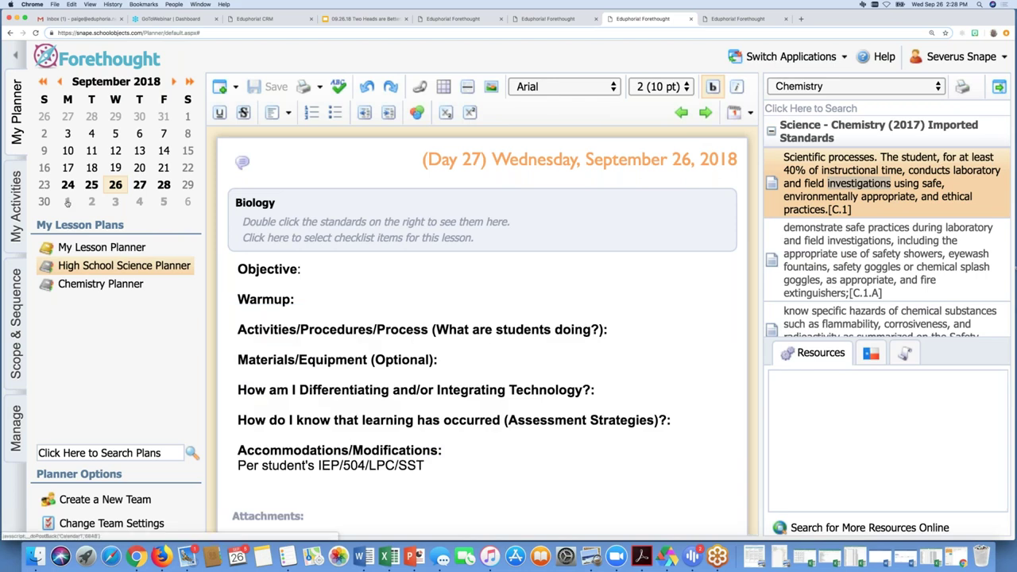
Jump to October 1, 2018, switch to View Week's Plans, and scroll through the week.
click(67, 201)
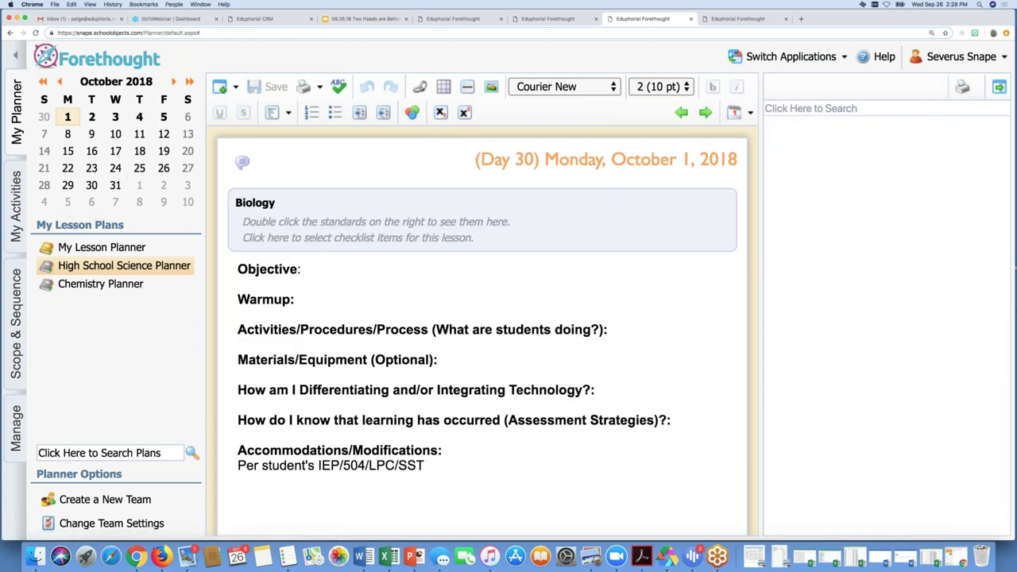
click(751, 112)
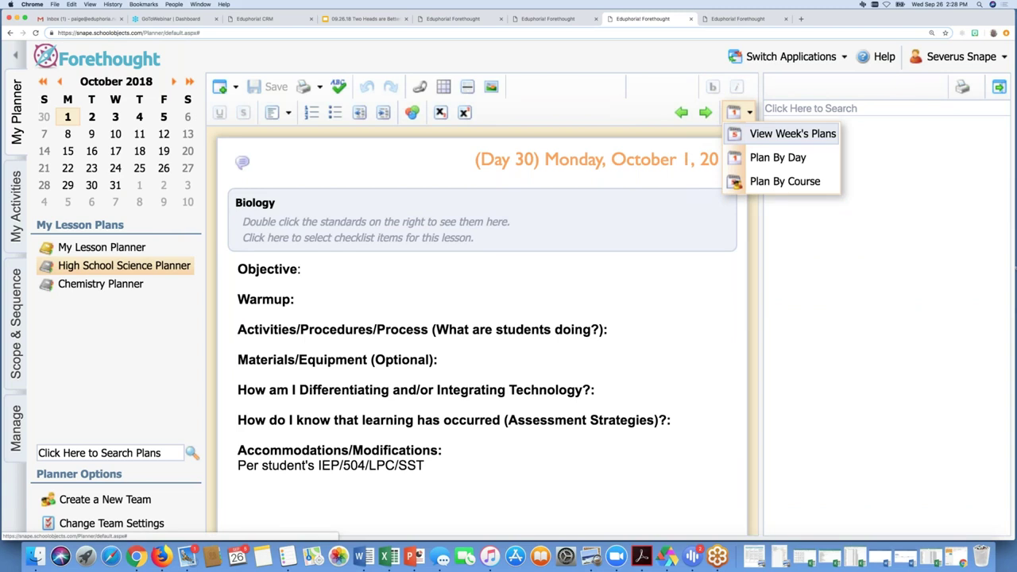
click(792, 133)
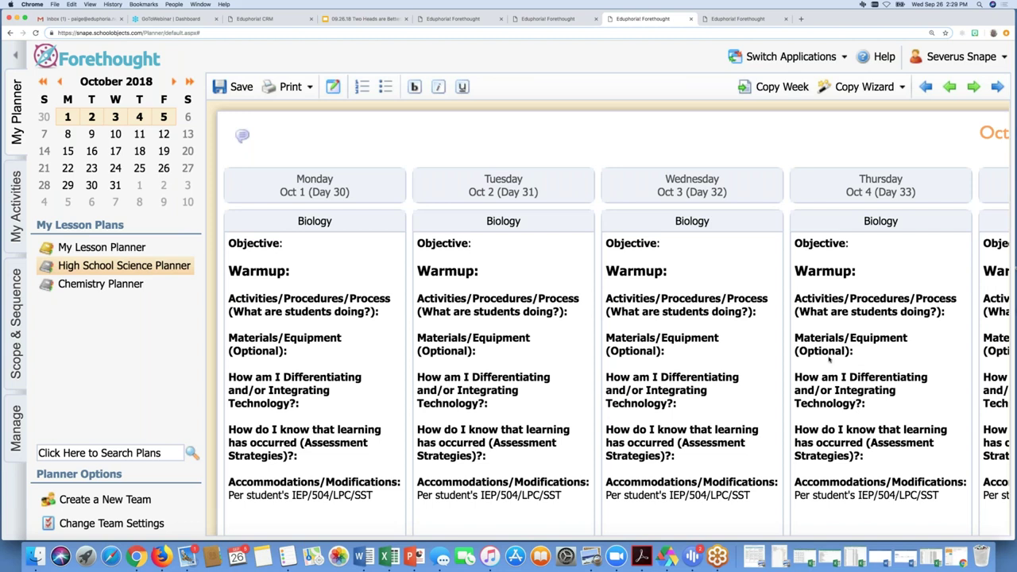
scroll(662, 310, down, 1)
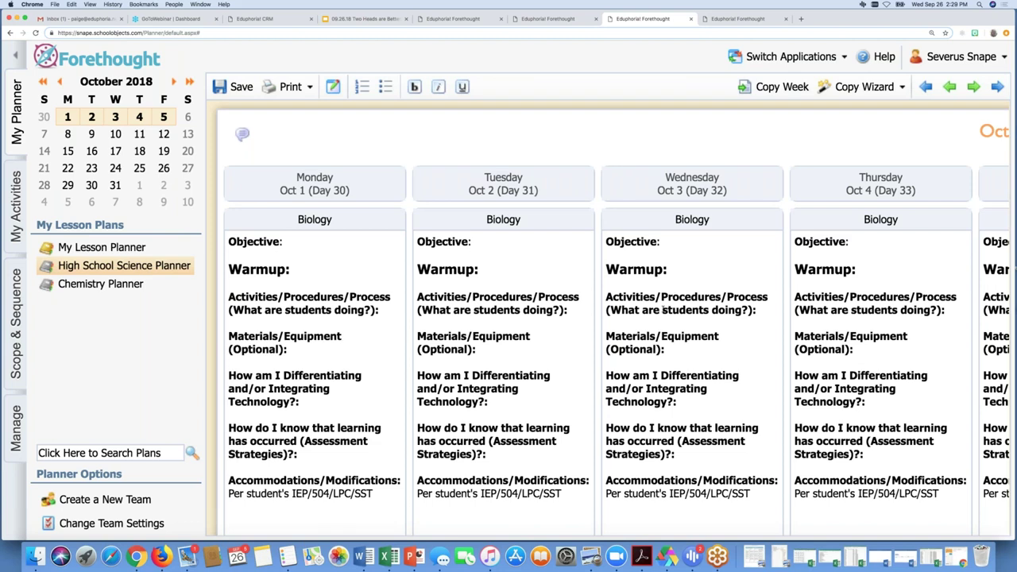
scroll(662, 310, down, 5)
scroll(662, 310, down, 4)
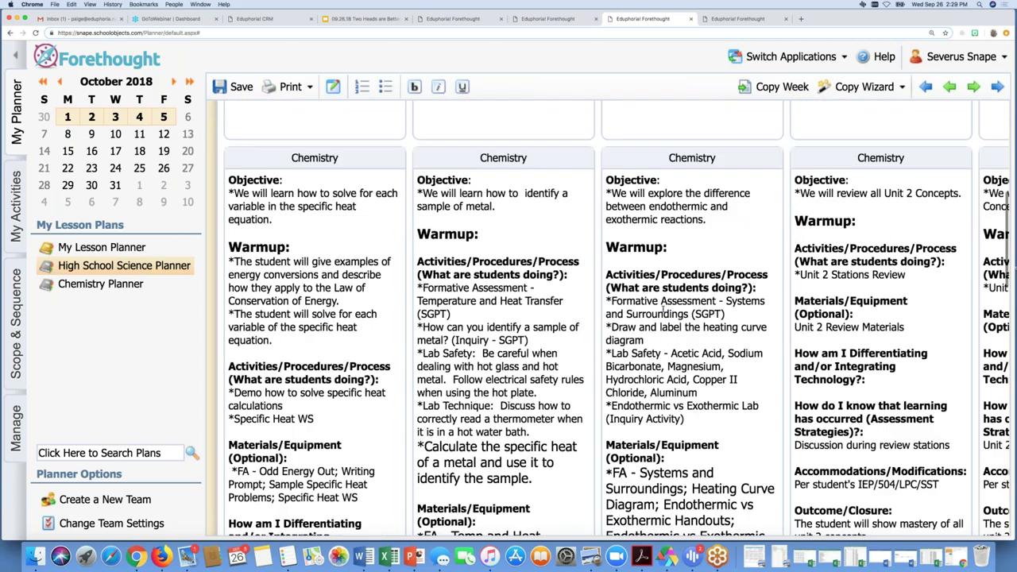
scroll(663, 311, down, 1)
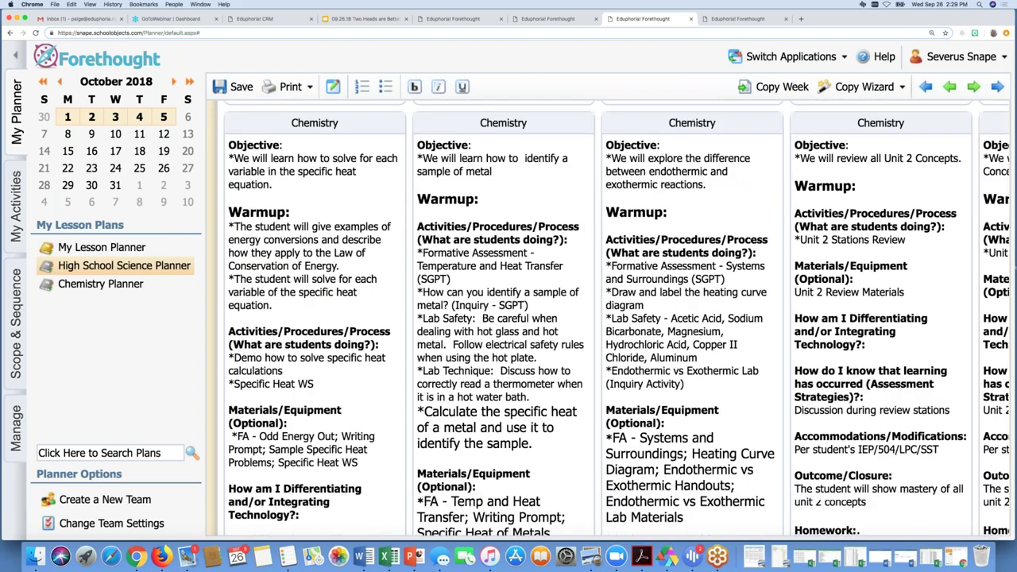
scroll(658, 314, right, 2)
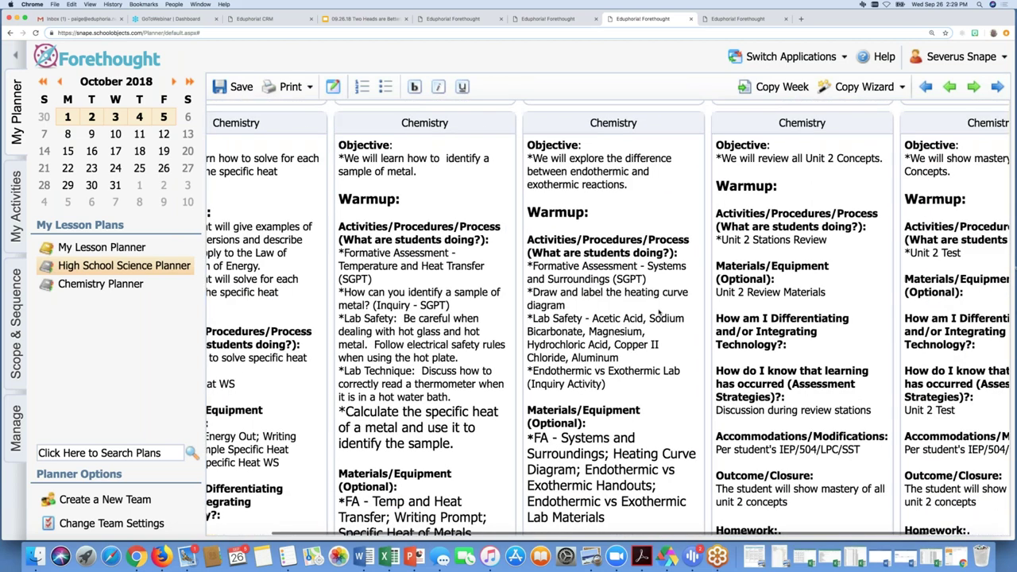
scroll(659, 312, left, 2)
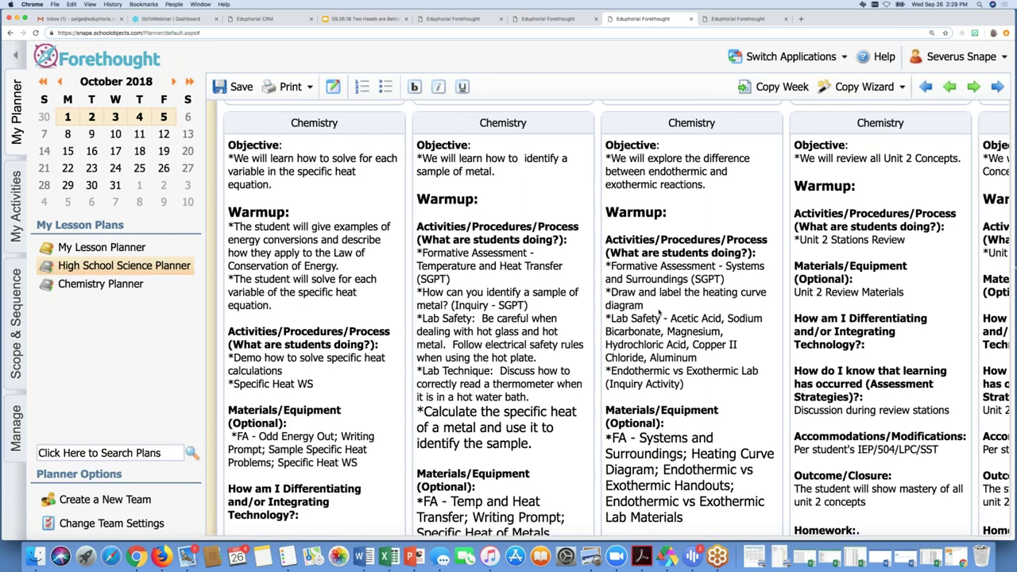
scroll(659, 313, up, 1)
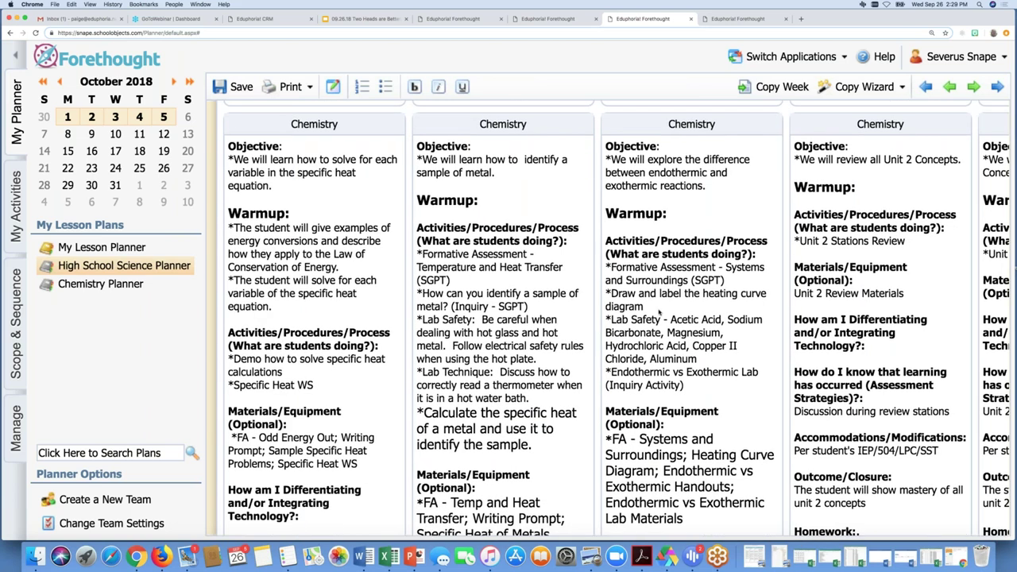
scroll(659, 312, down, 1)
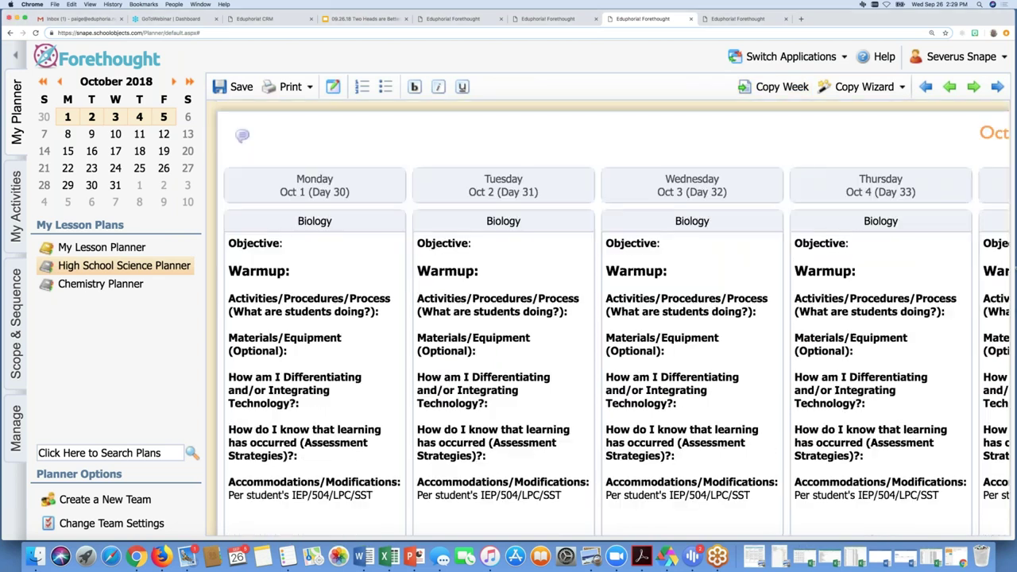
Switch to My Lesson Planner and look over each day's Chemistry lessons for the October 1 week.
click(123, 248)
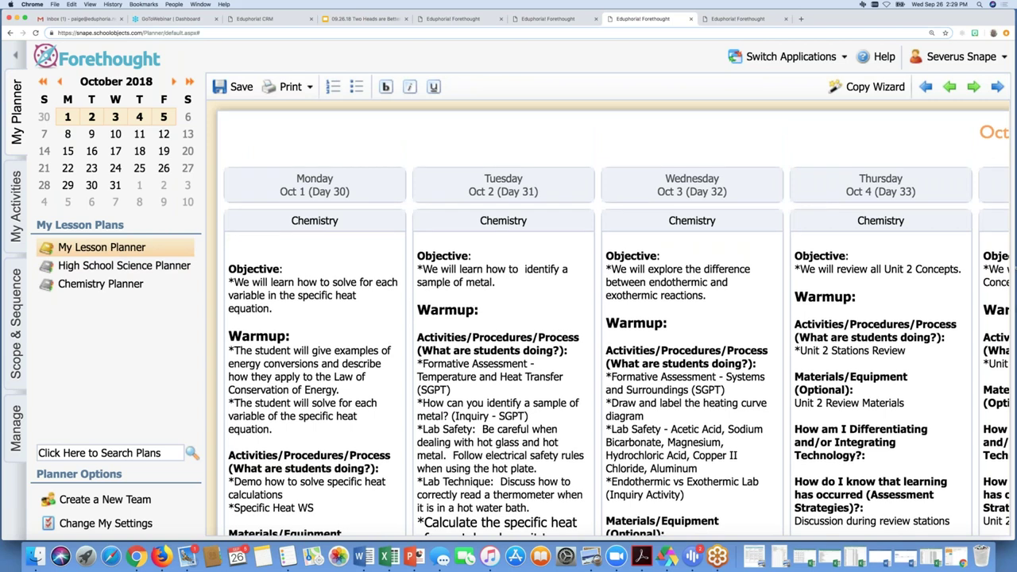
scroll(341, 311, down, 5)
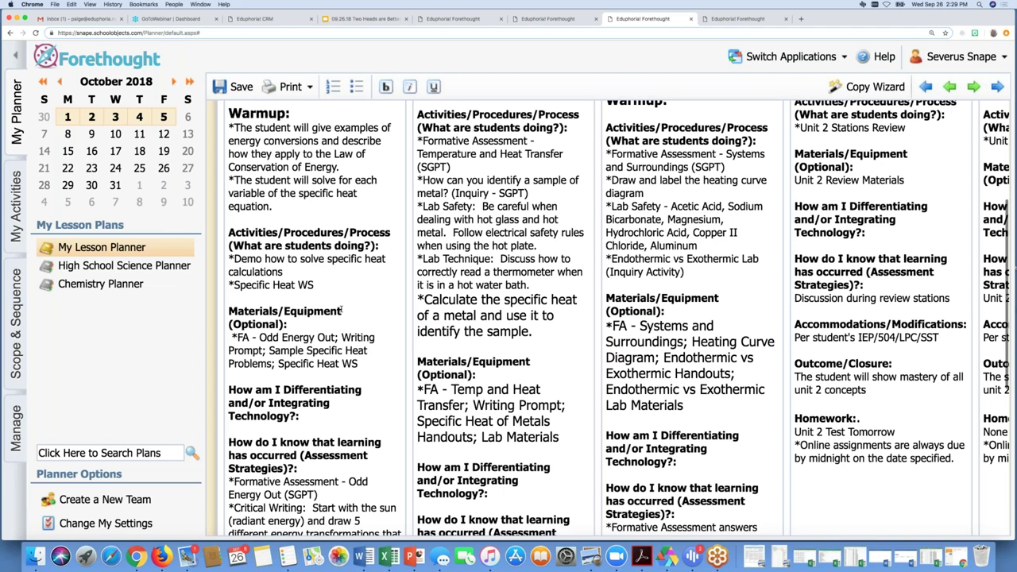
scroll(342, 311, down, 3)
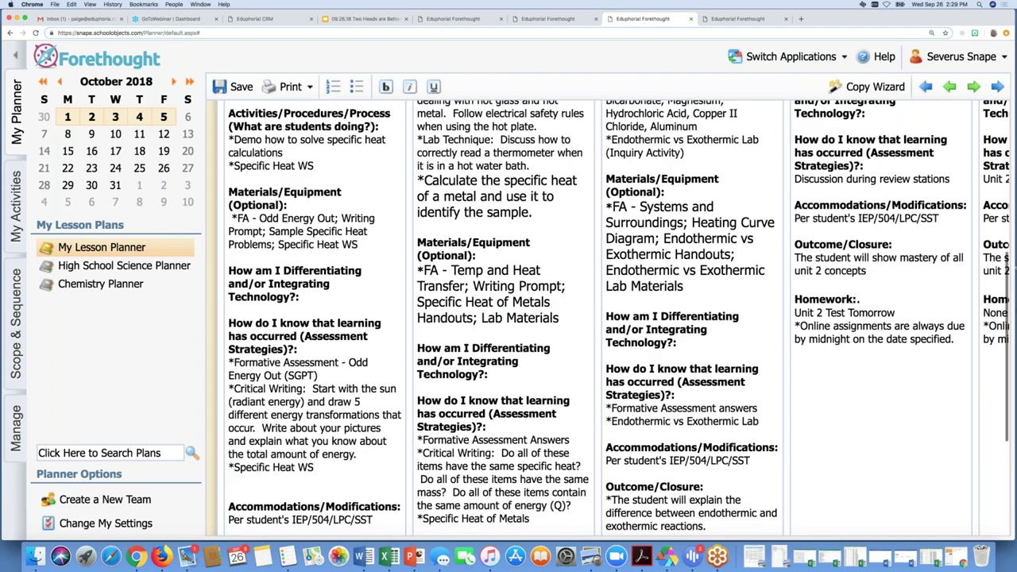
scroll(603, 318, up, 3)
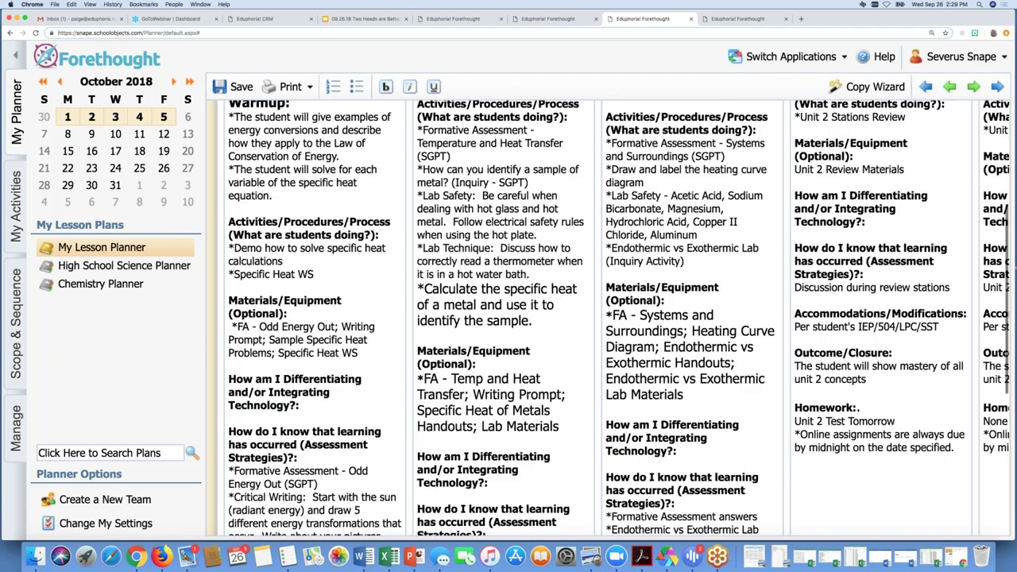
scroll(477, 248, up, 5)
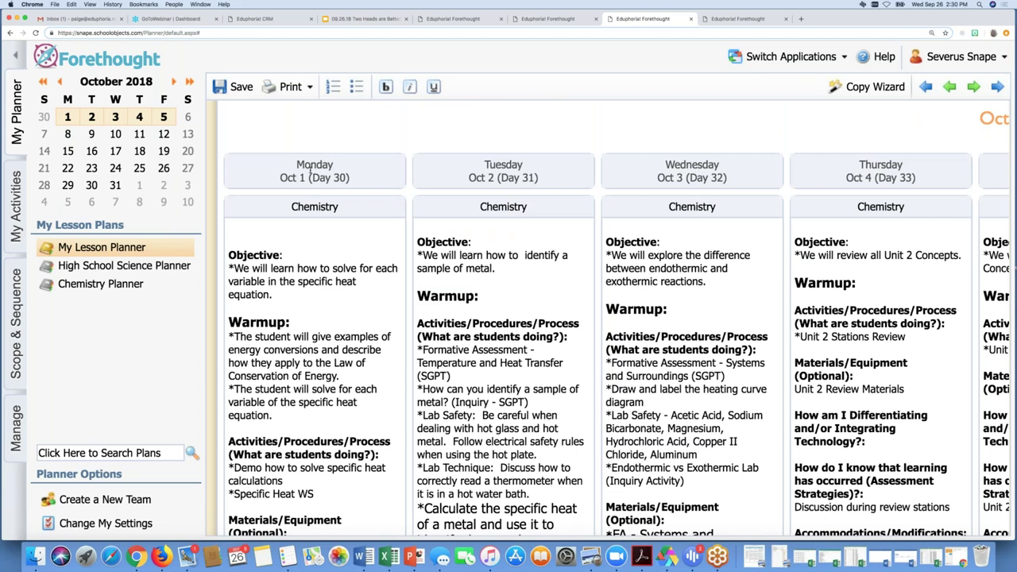
Open the Monday, October 1 Chemistry lesson in the day editor and scroll down.
double_click(310, 168)
click(310, 167)
scroll(315, 310, down, 1)
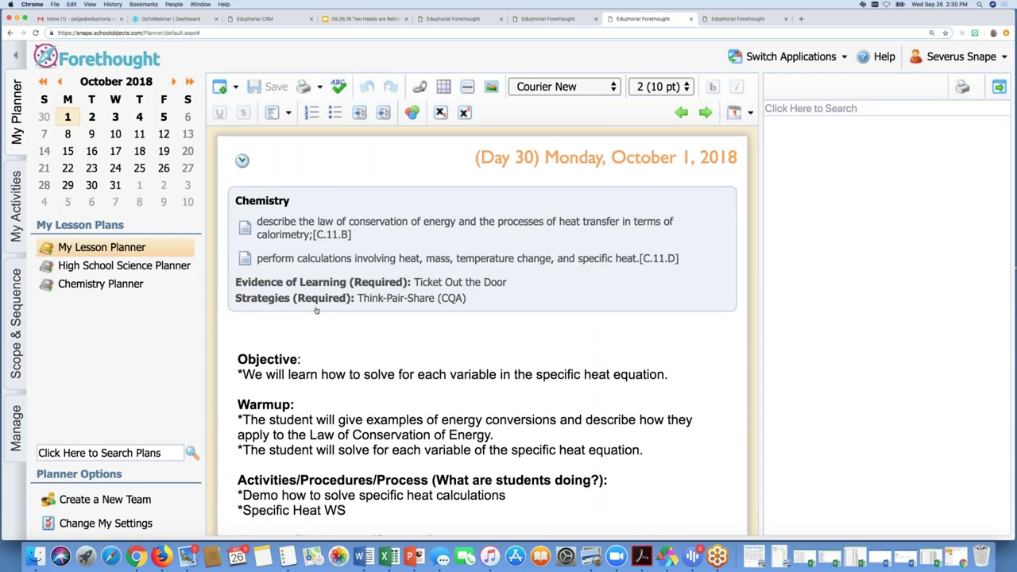
scroll(315, 310, down, 2)
scroll(316, 310, down, 8)
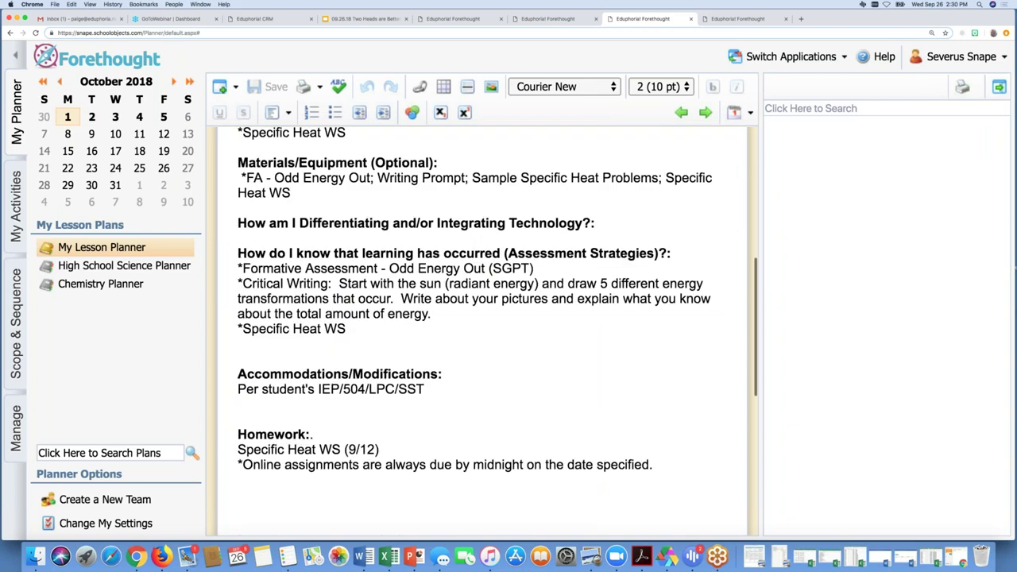
Review the Accommodations/Modifications, Homework, and Differentiating and Integrating Technology sections.
drag(237, 370, 374, 401)
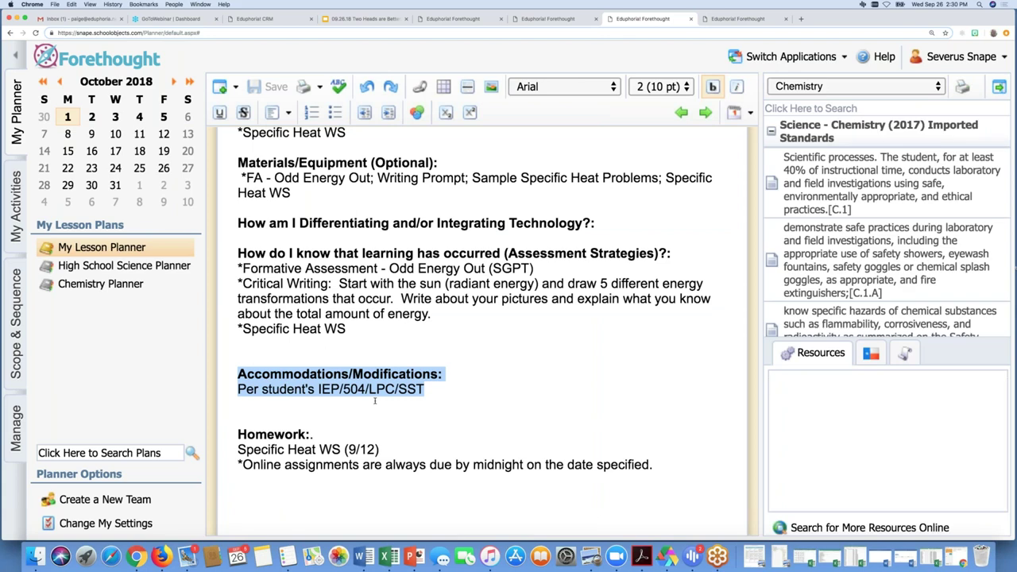
click(238, 449)
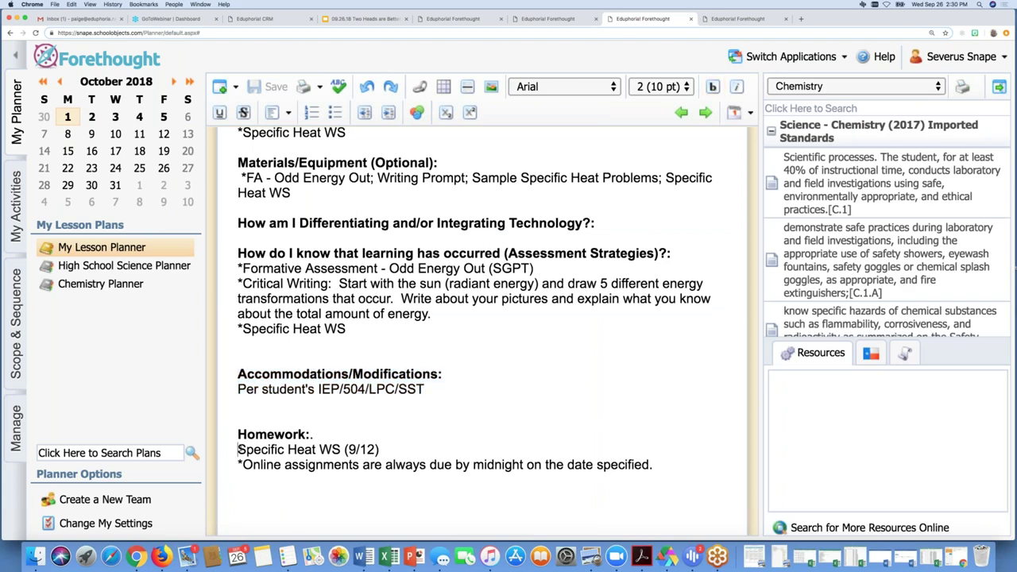
drag(239, 450, 293, 474)
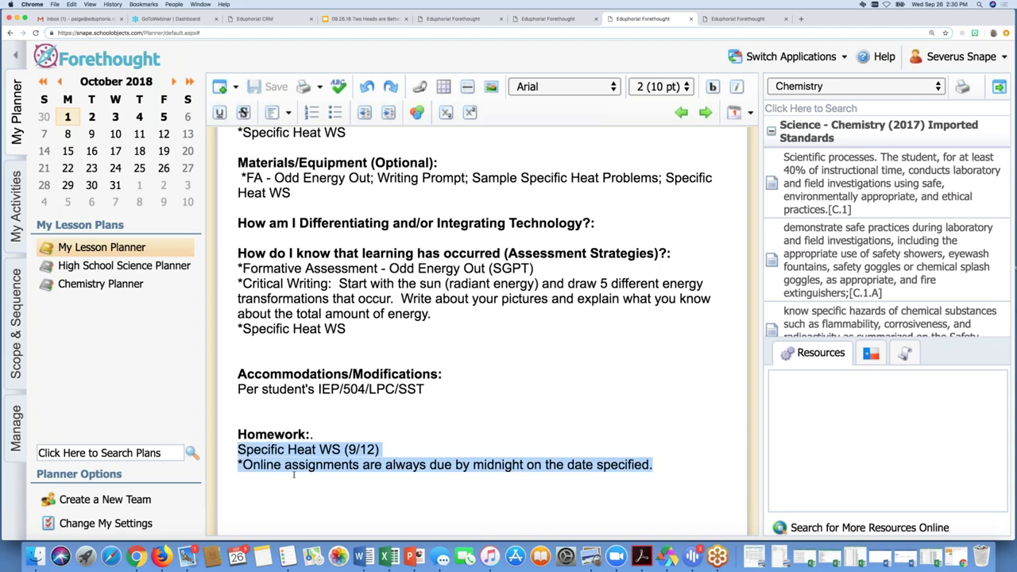
click(239, 223)
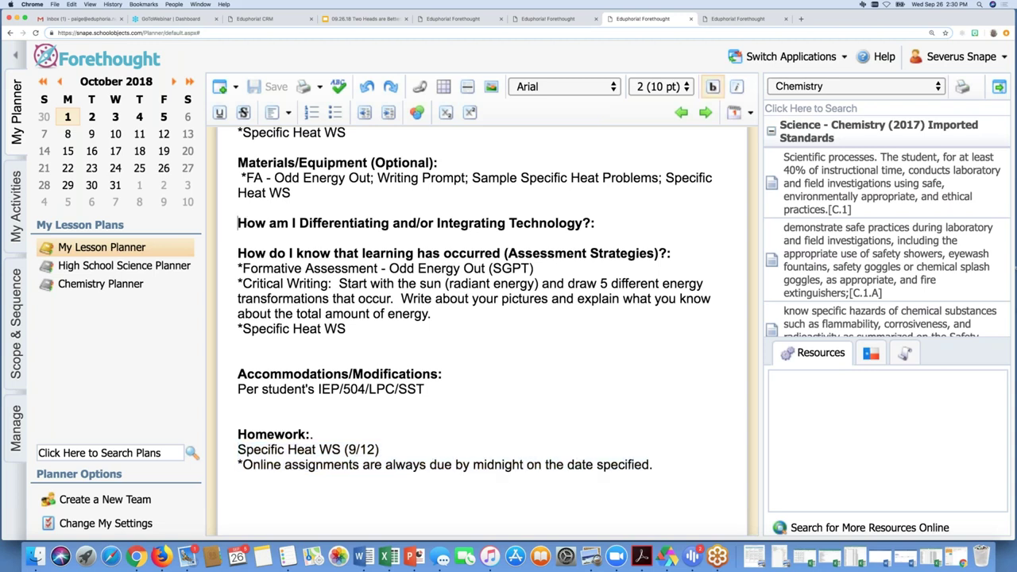
drag(239, 223, 562, 229)
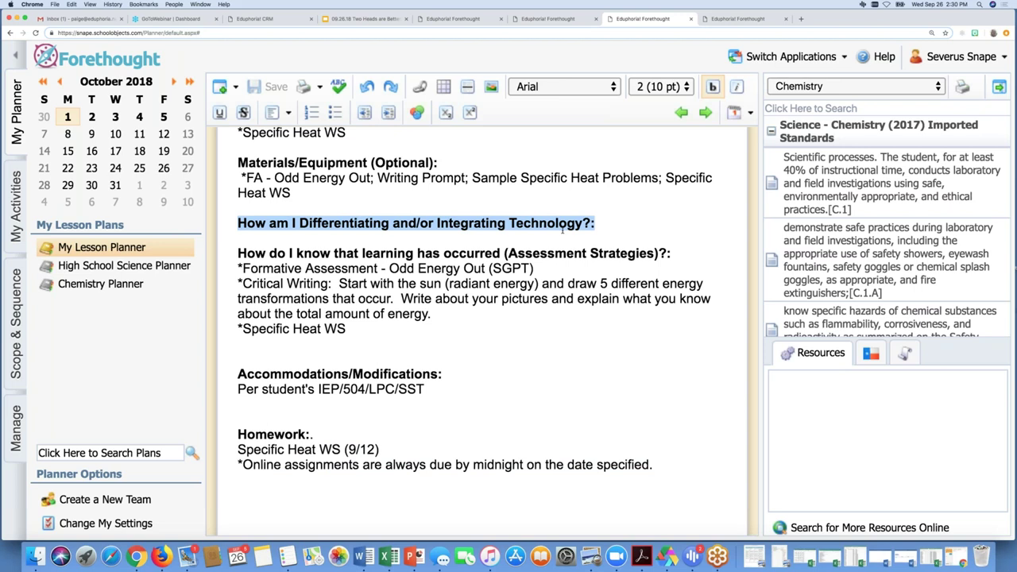
scroll(563, 229, up, 1)
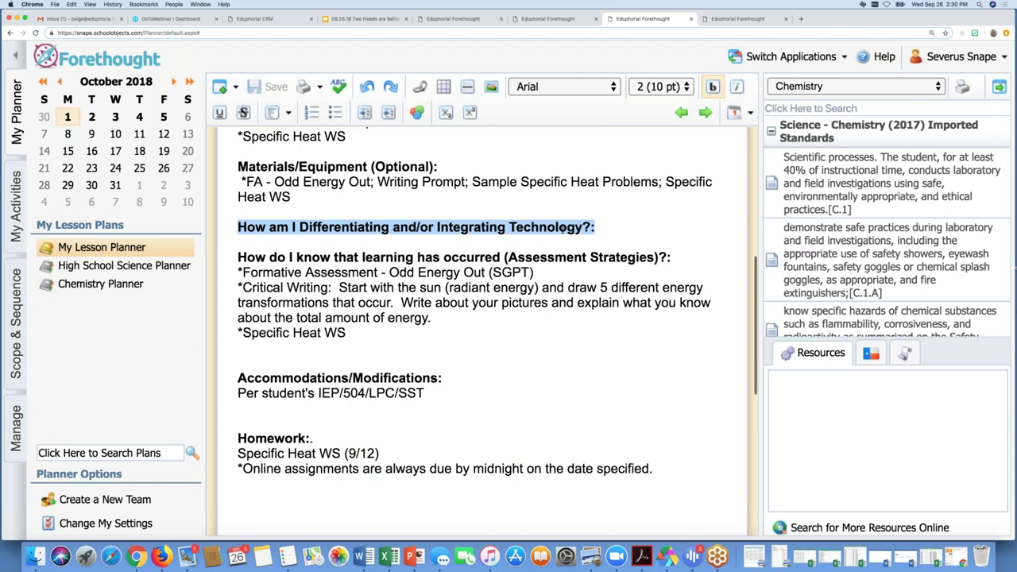
scroll(562, 228, up, 5)
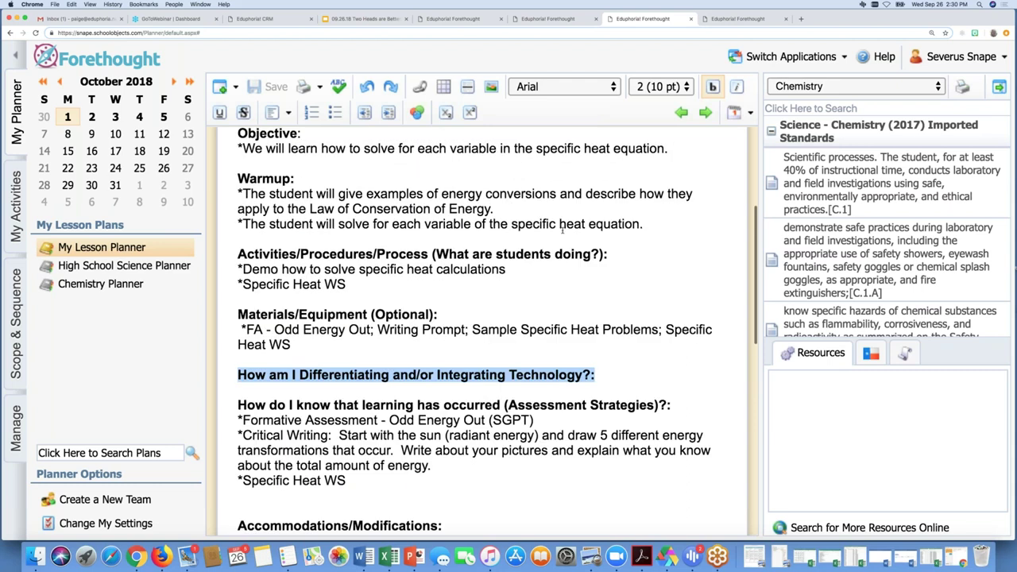
scroll(563, 229, down, 2)
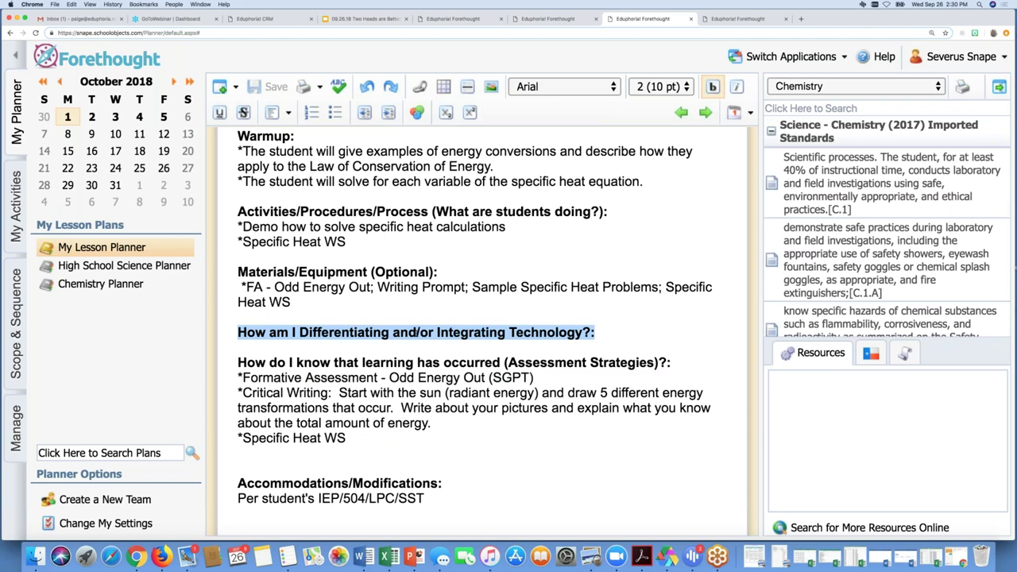
scroll(394, 446, down, 1)
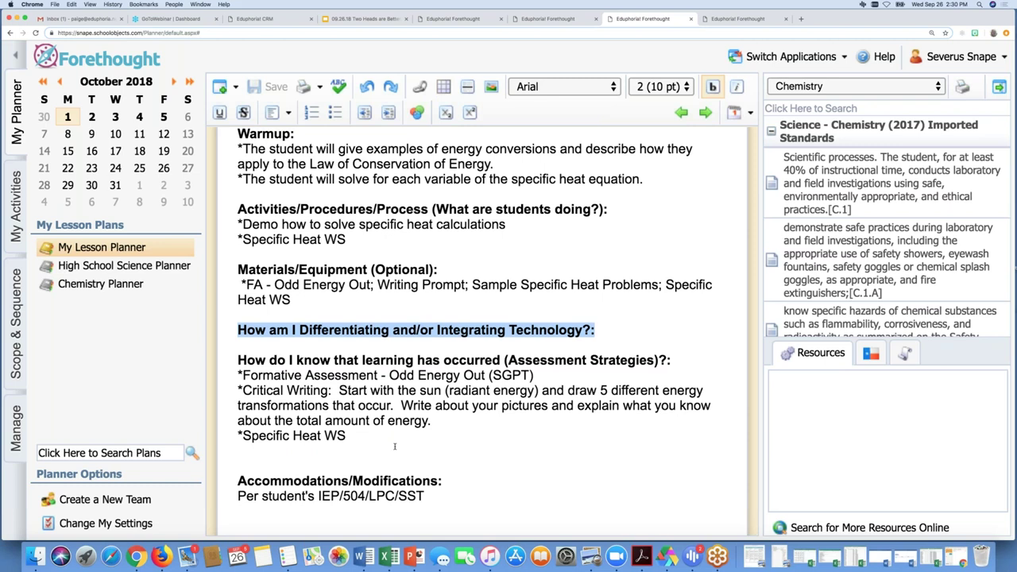
scroll(394, 447, down, 5)
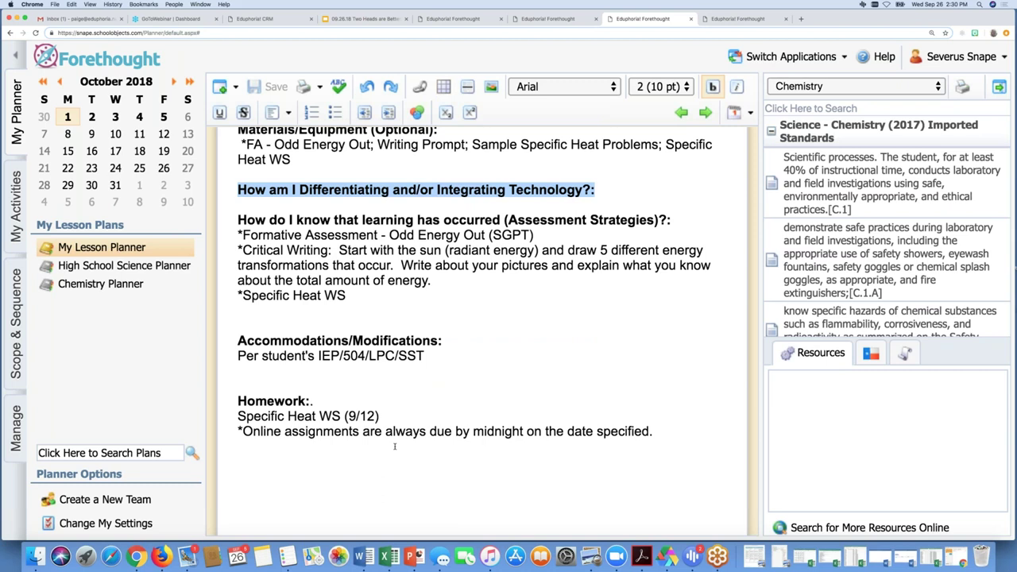
scroll(394, 447, up, 15)
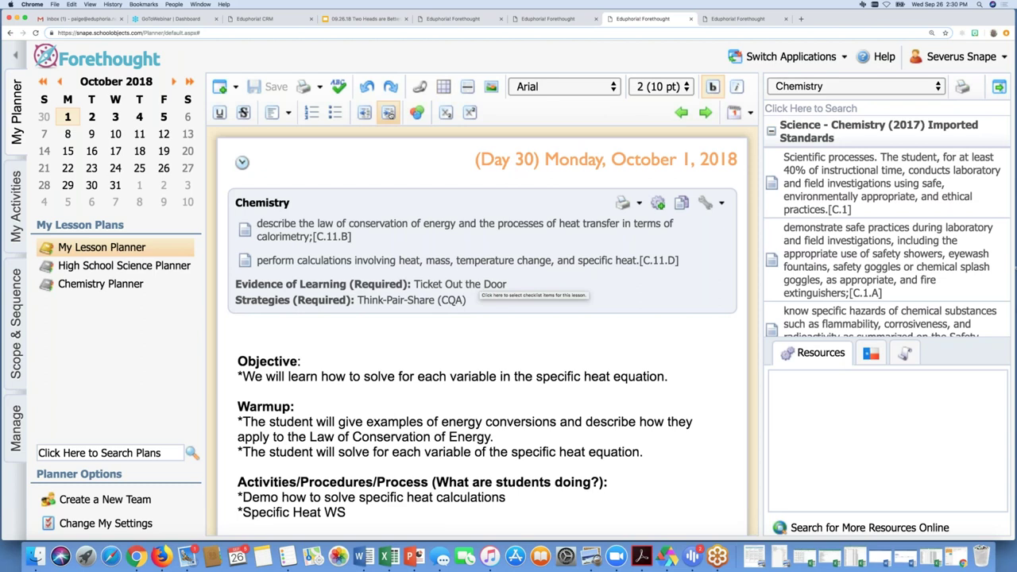
Switch to the High School Science Planner and briefly view the lesson's discussion threads.
click(178, 270)
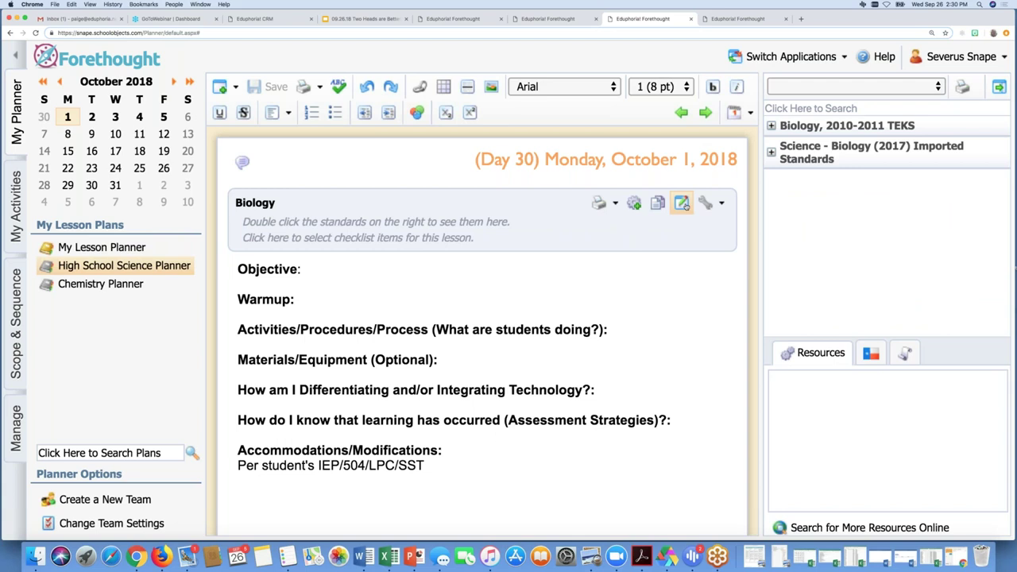
click(244, 162)
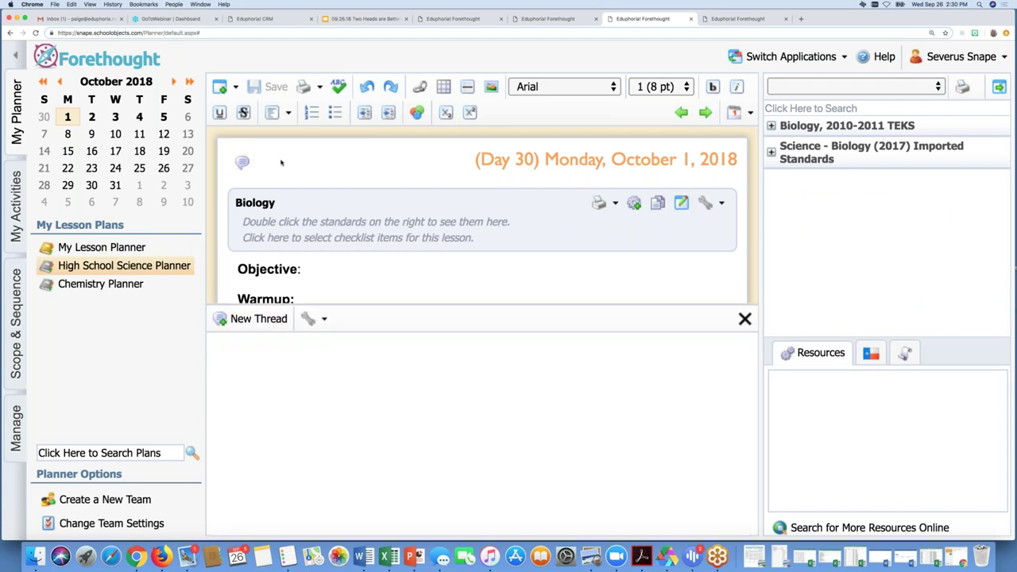
click(744, 319)
Show the whole week's plans using View Week's Plans.
scroll(529, 317, down, 5)
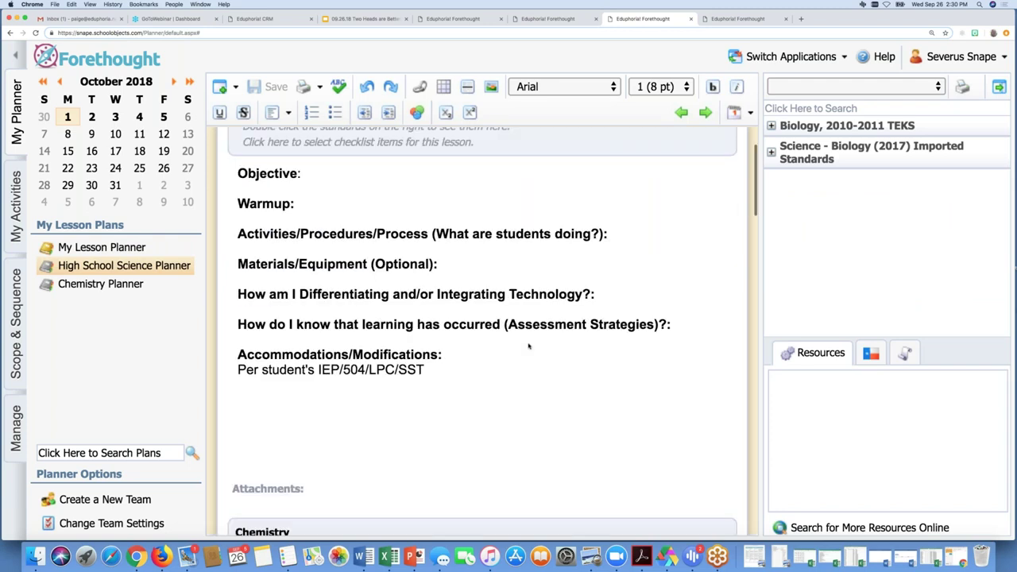
click(734, 112)
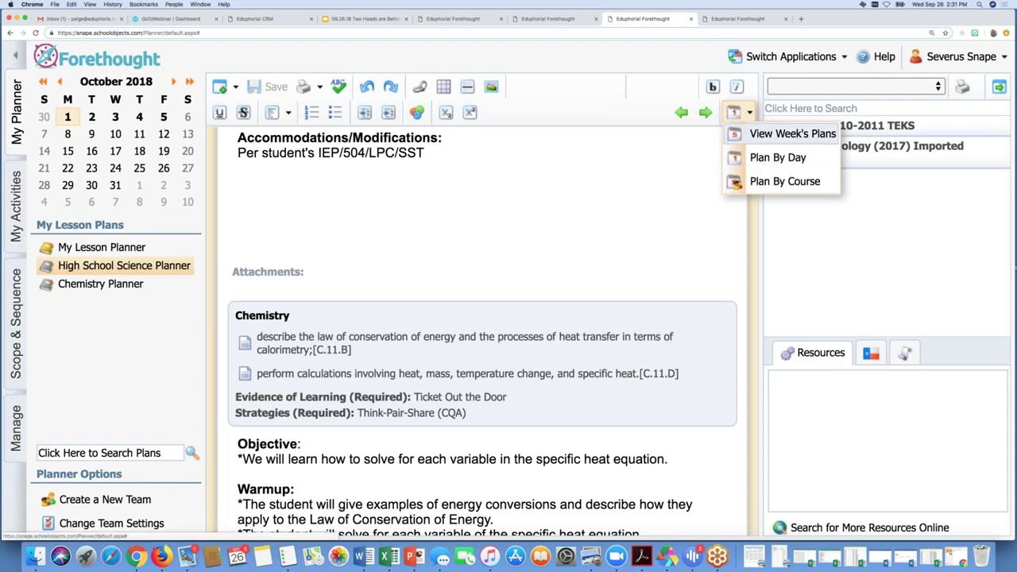
click(755, 136)
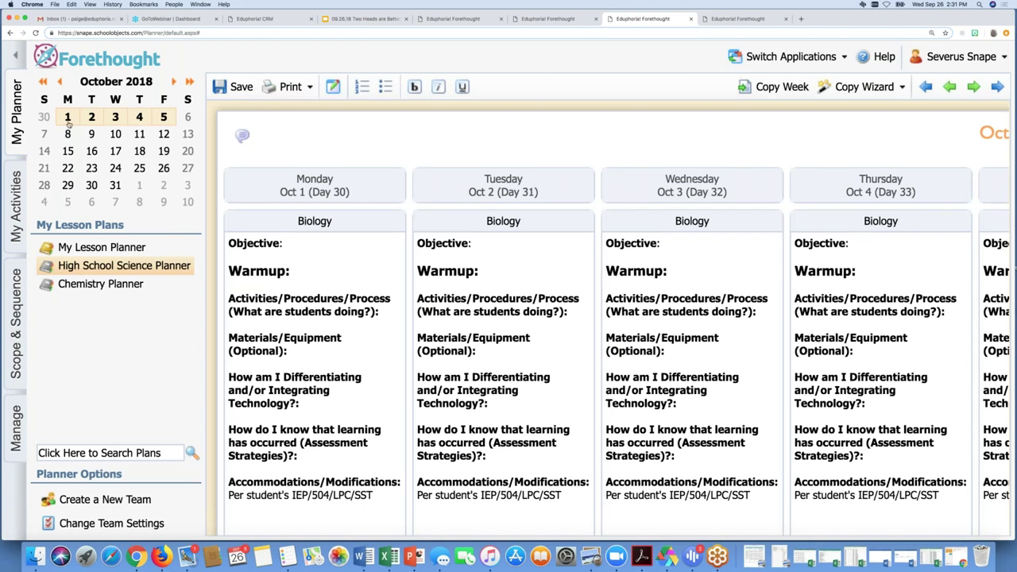
In My Lesson Planner, jump the mini-calendar to the week of September 26, 2018.
click(94, 248)
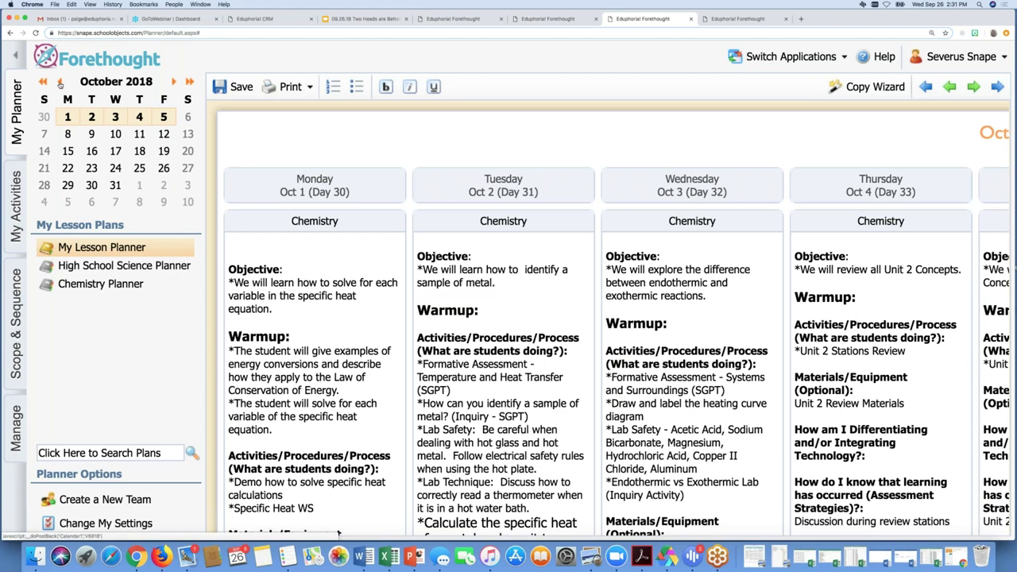
click(60, 83)
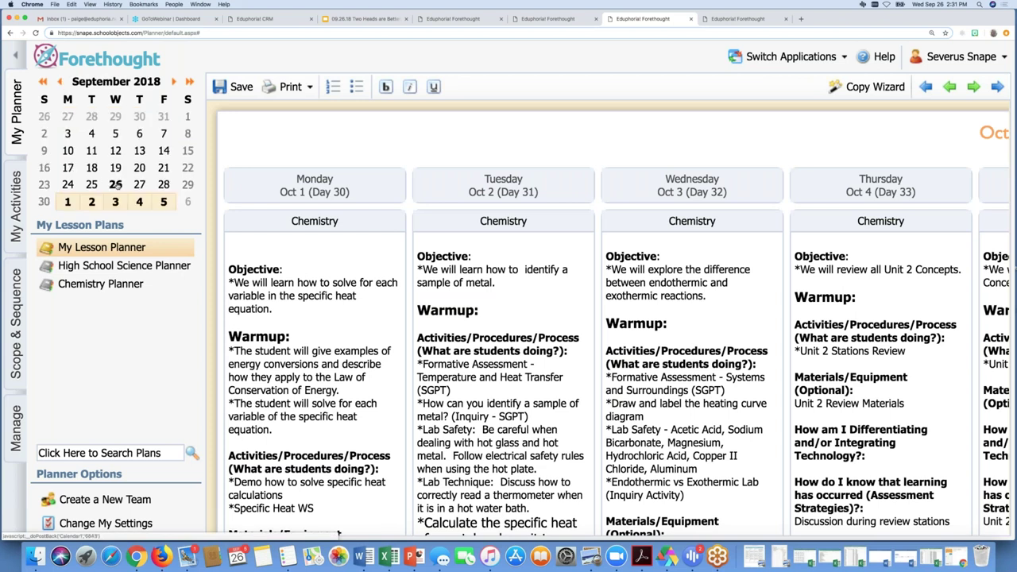
click(116, 185)
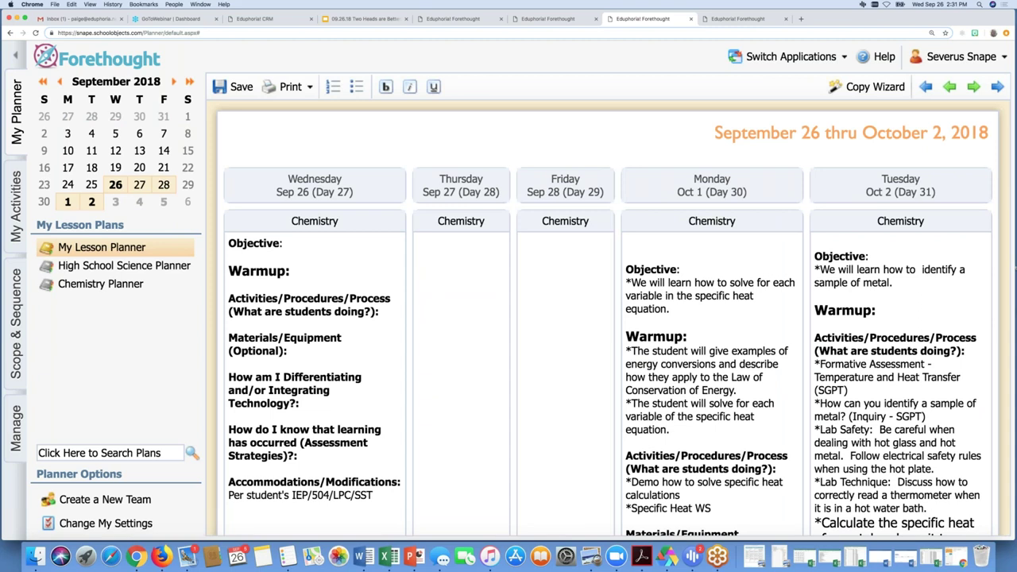
double_click(342, 189)
Open the blank September 26 lesson and select its template text from Objective to Accommodations.
click(342, 189)
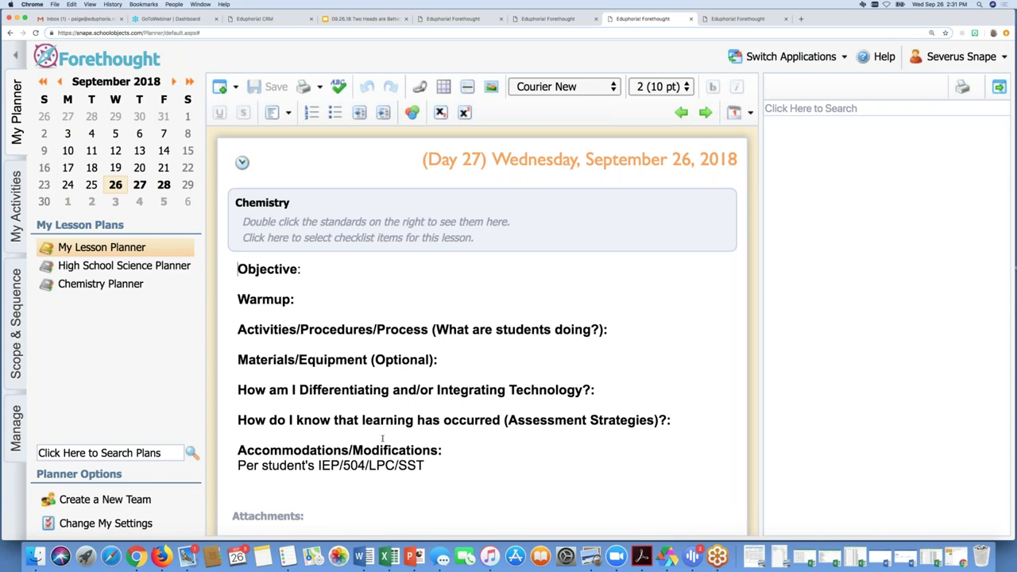
scroll(382, 437, down, 1)
scroll(382, 438, down, 2)
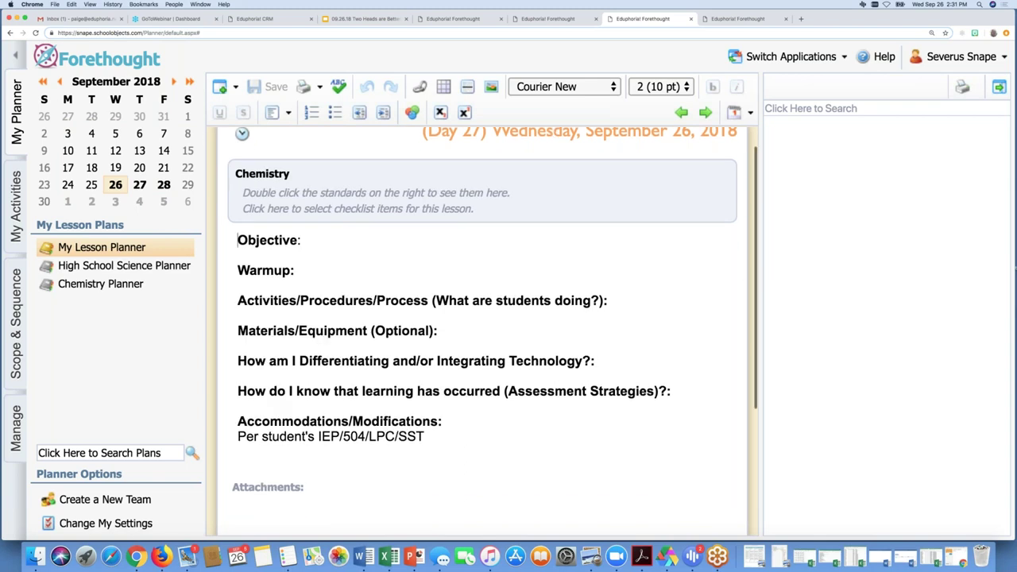
click(255, 456)
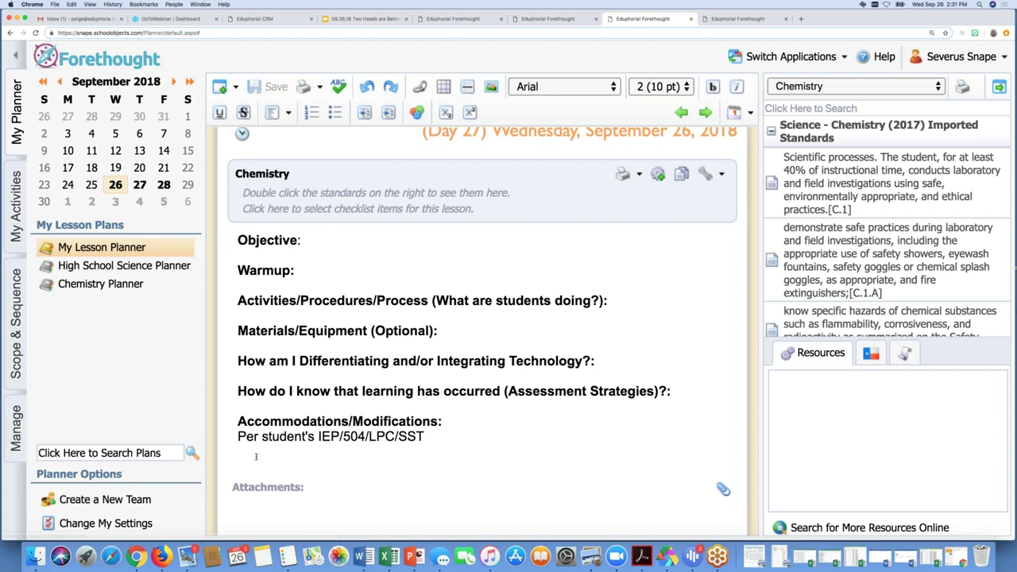
key(Return)
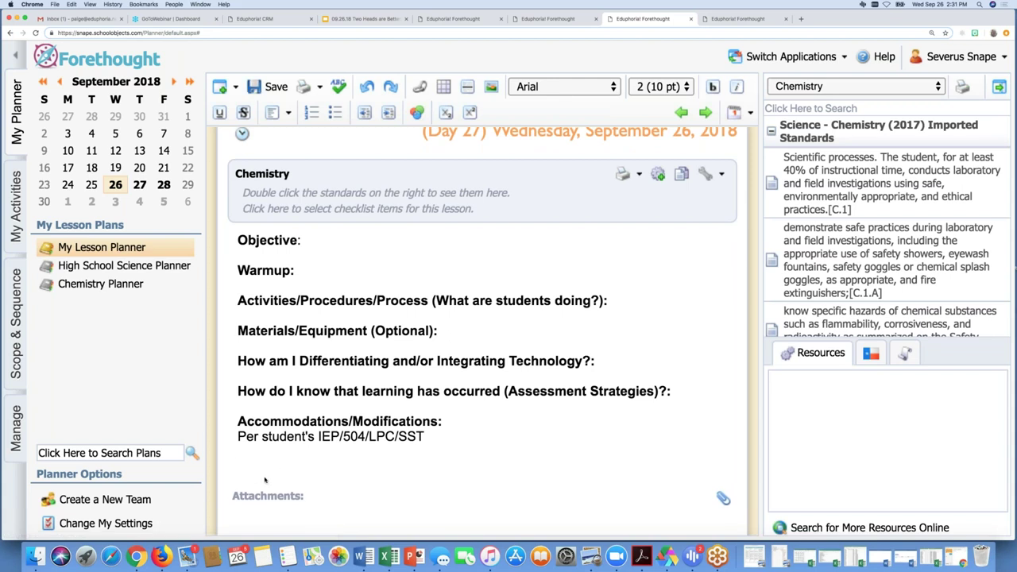
key(BackSpace)
drag(426, 437, 220, 229)
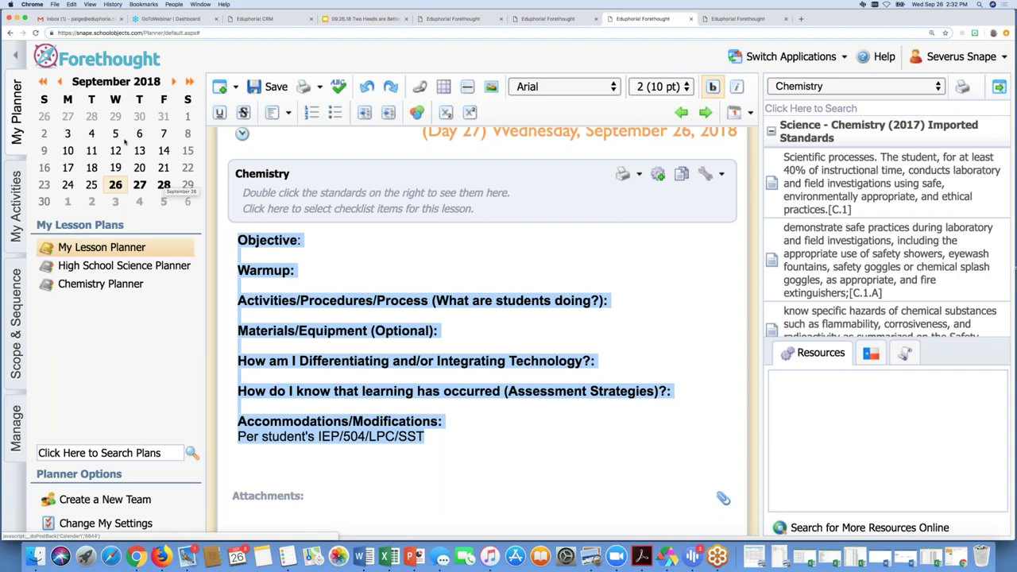
Navigate the mini-calendar to October 2018 and pick October 1, triggering the unsaved-changes warning.
click(173, 83)
click(173, 82)
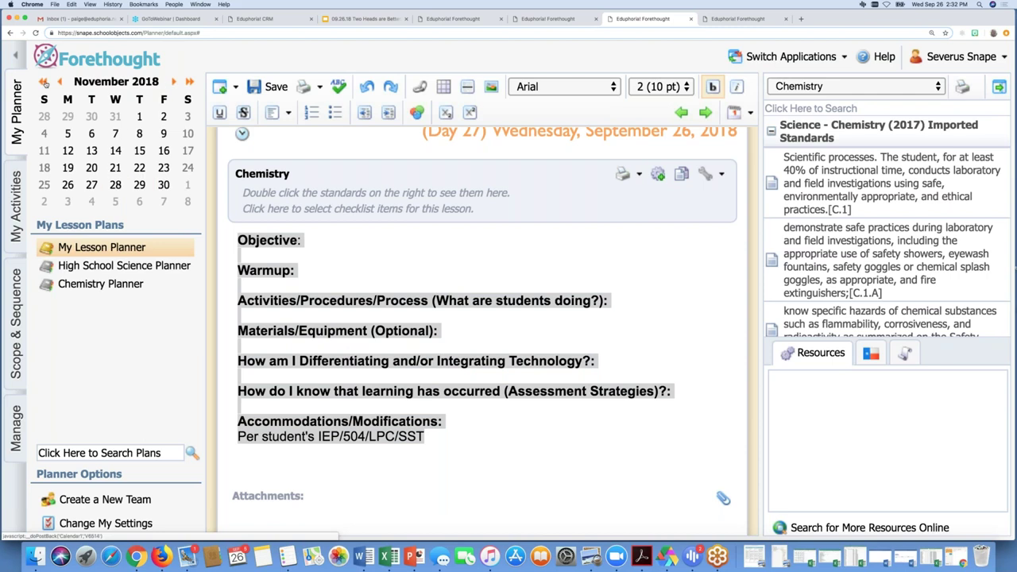
click(60, 82)
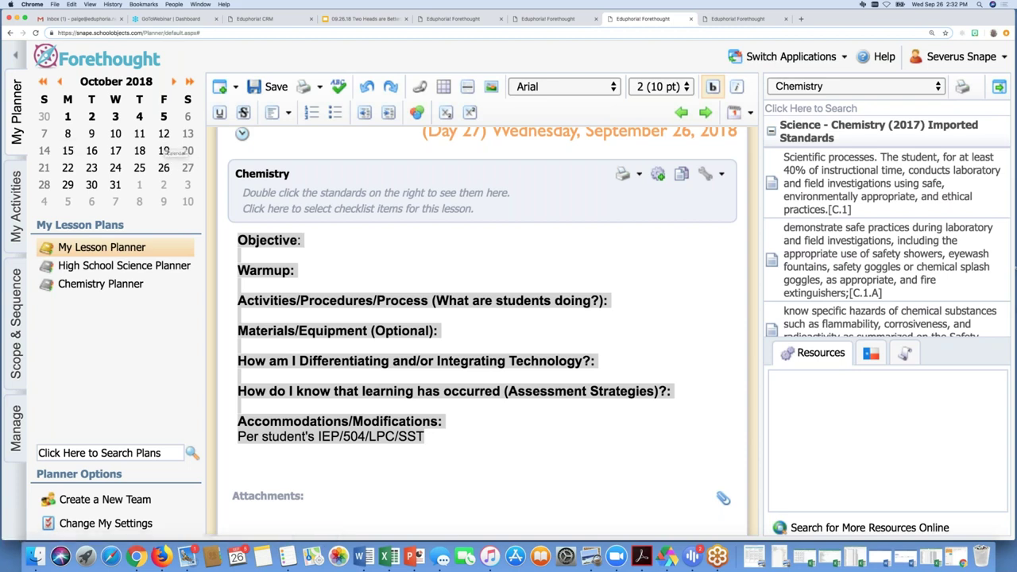
click(67, 118)
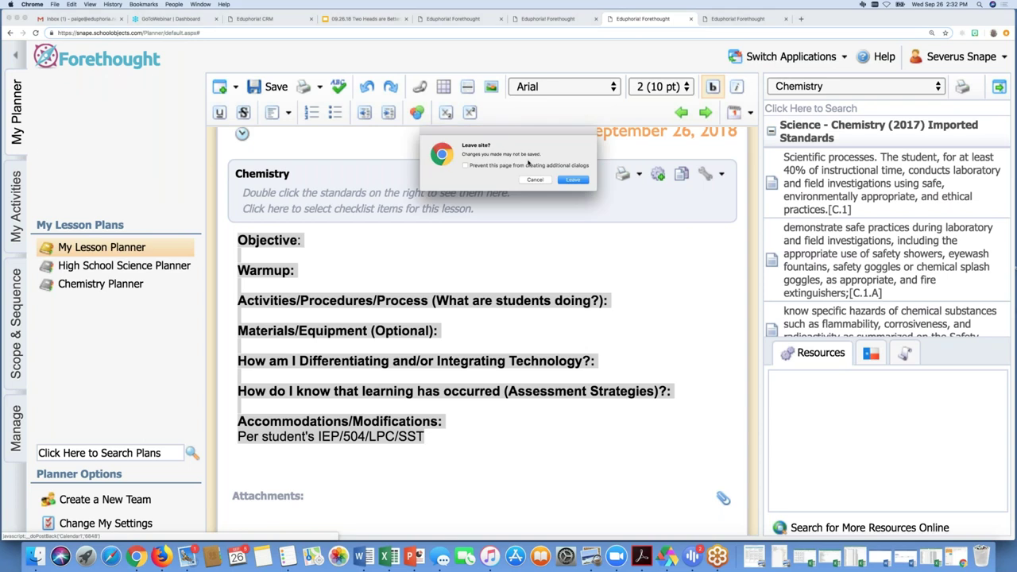
click(573, 179)
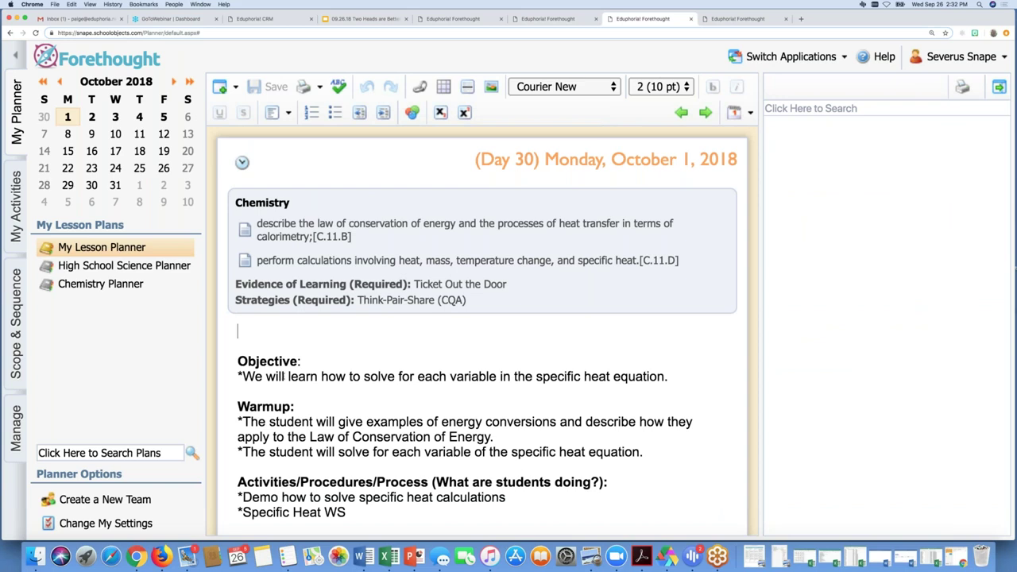
scroll(283, 375, down, 1)
scroll(283, 376, down, 3)
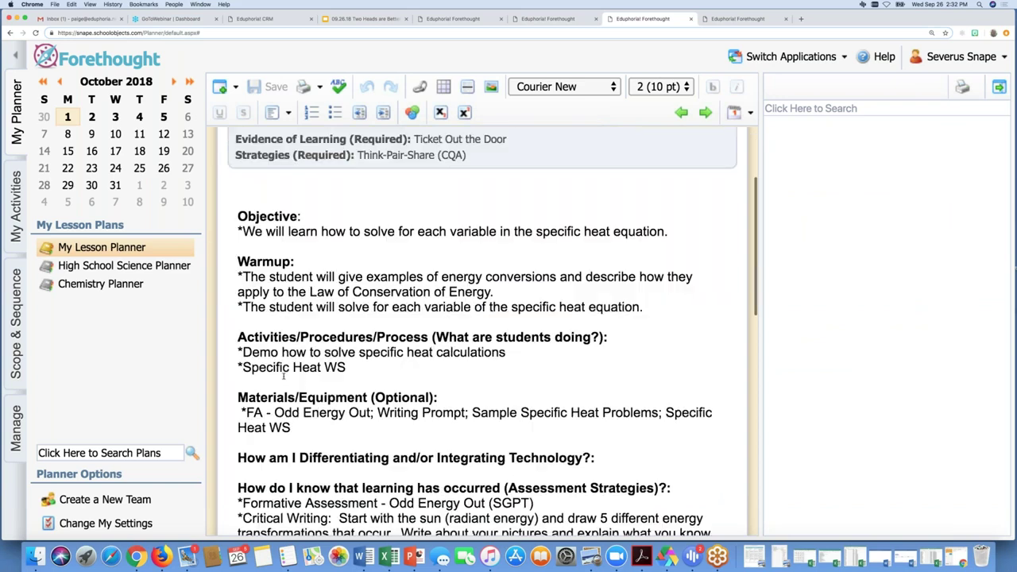
scroll(283, 376, down, 2)
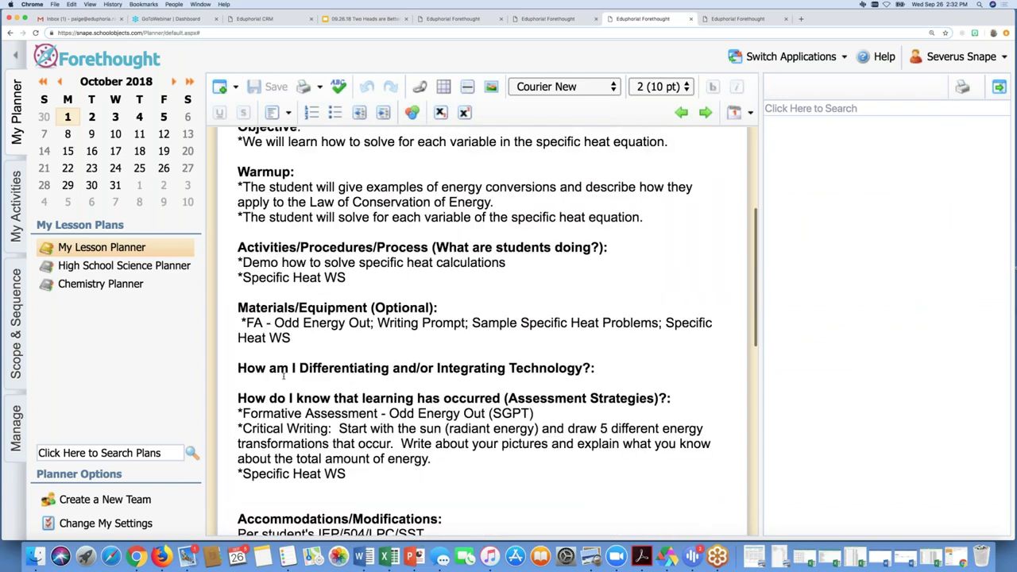
scroll(283, 375, down, 4)
scroll(283, 379, up, 3)
scroll(283, 379, up, 5)
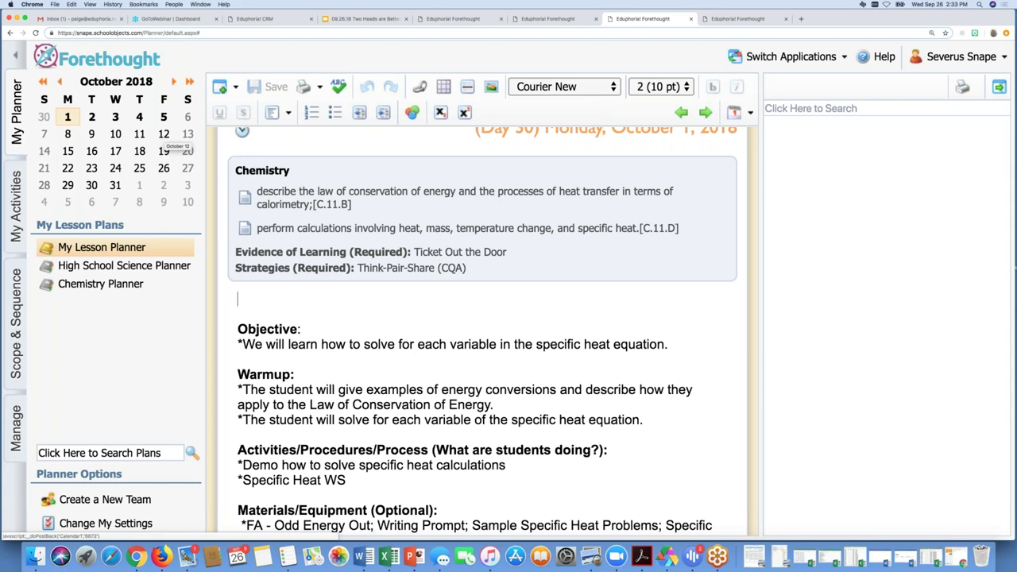
click(105, 269)
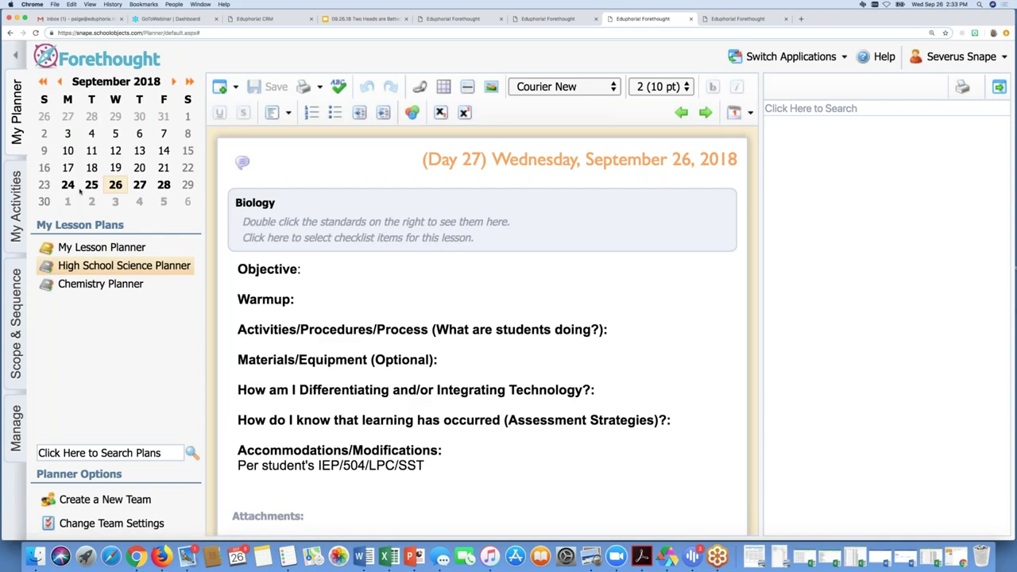
click(85, 248)
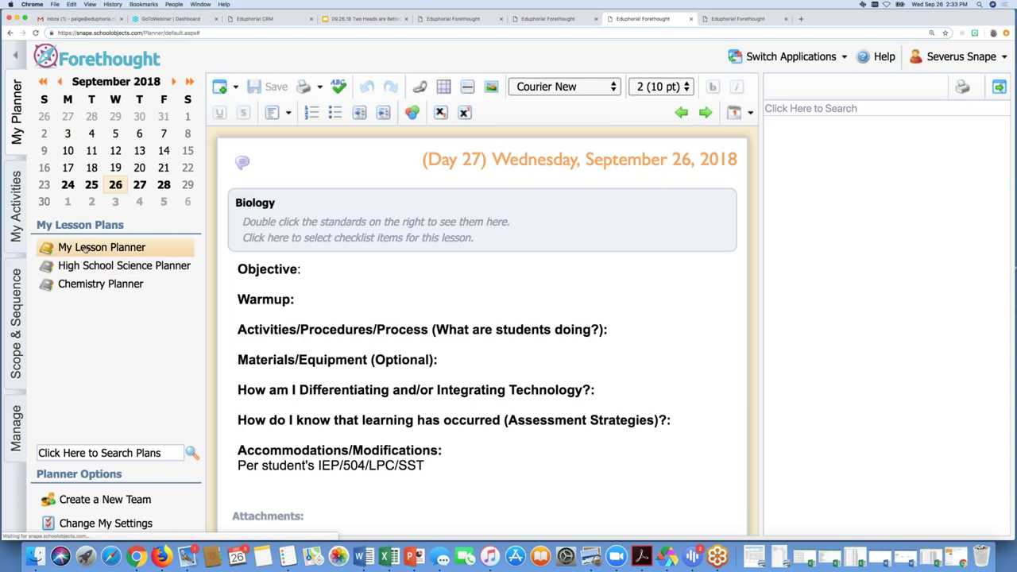
click(172, 81)
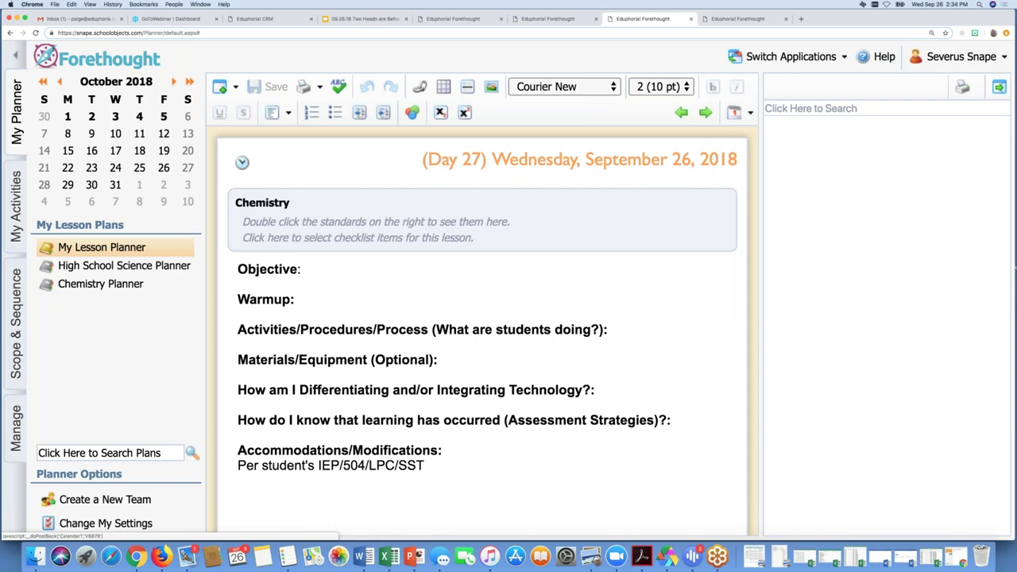
click(69, 273)
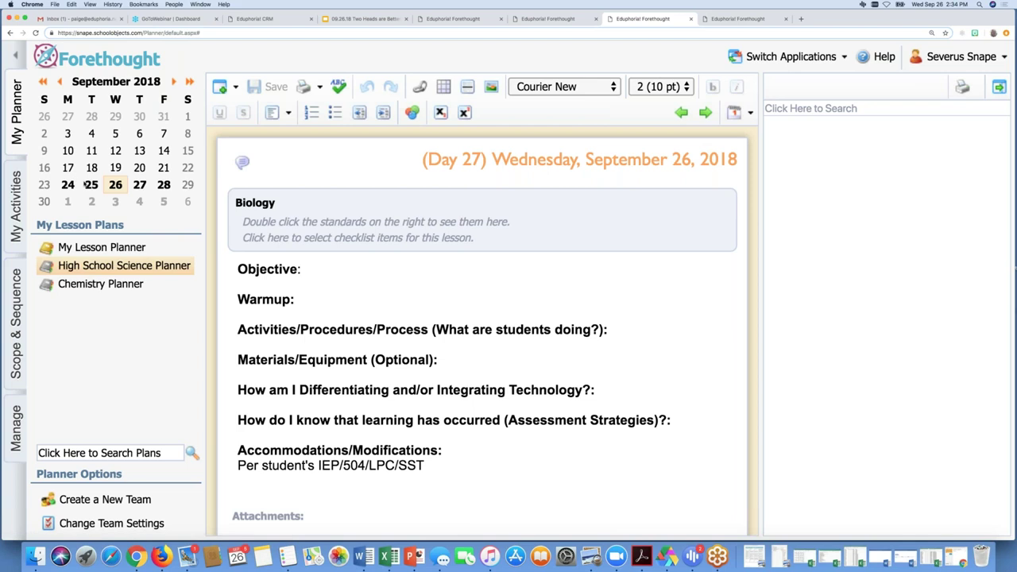
scroll(279, 298, down, 1)
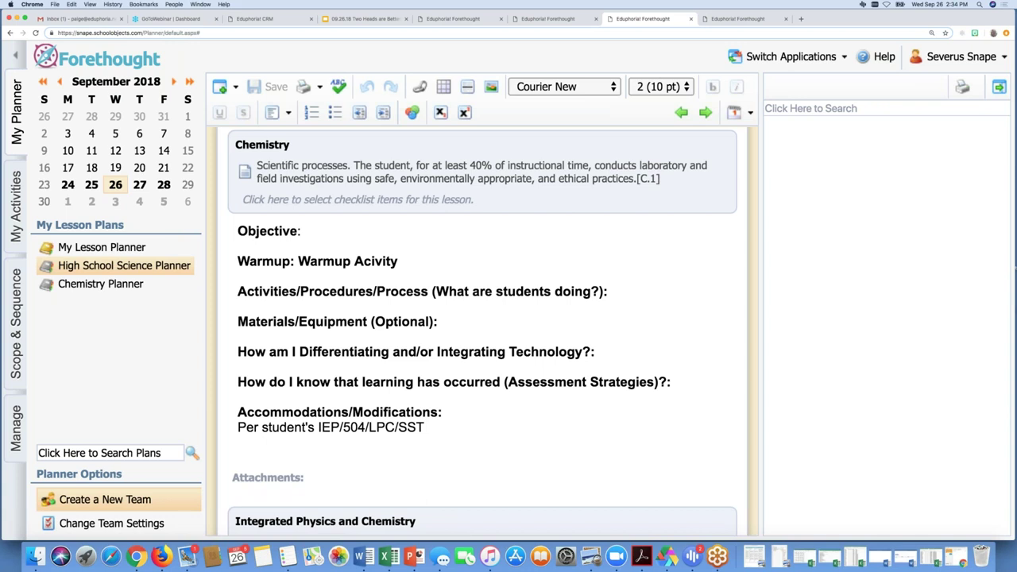
Check the High School Science team's Add and Remove Members list, then return to My Lesson Planner.
click(128, 521)
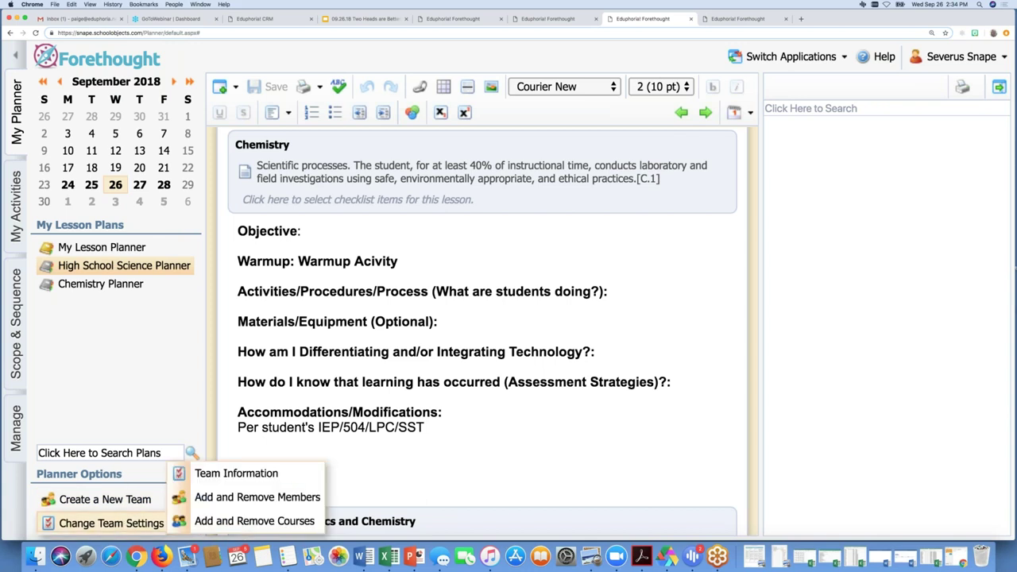
click(211, 501)
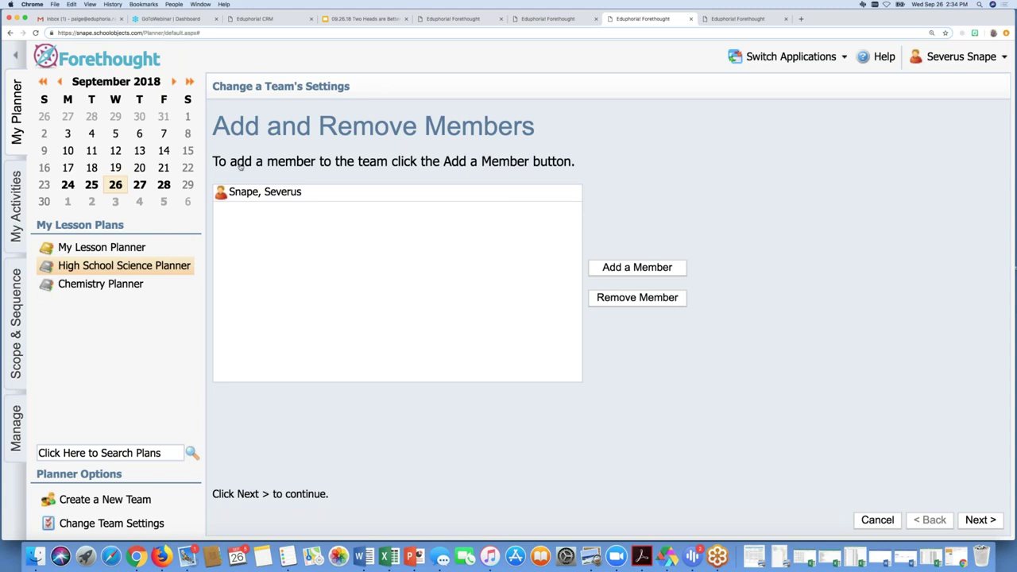
click(118, 249)
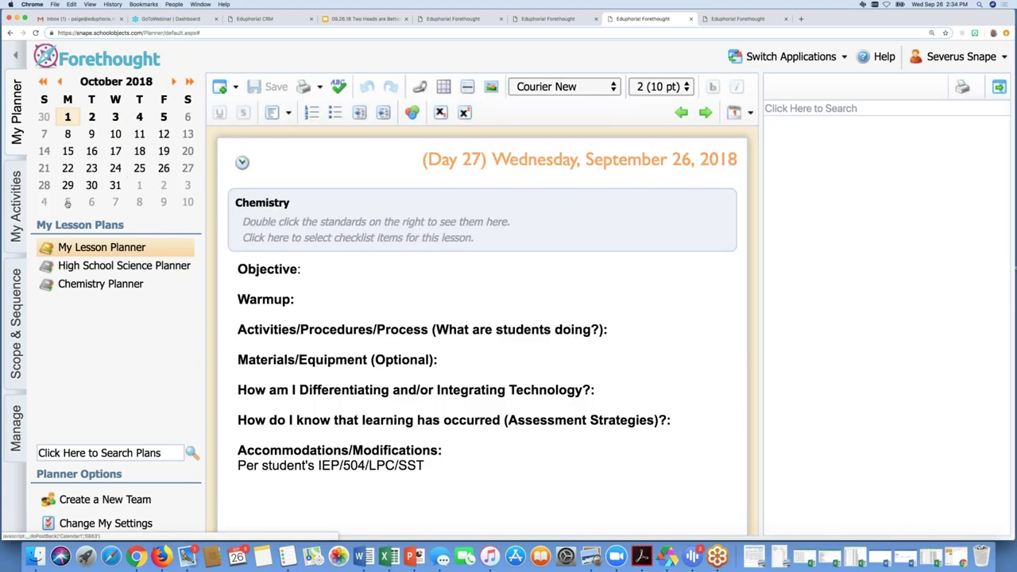
Scroll through the October 1 Chemistry lesson, select the Accommodations text, and return to the top.
scroll(350, 384, down, 1)
scroll(356, 395, down, 5)
scroll(356, 395, up, 2)
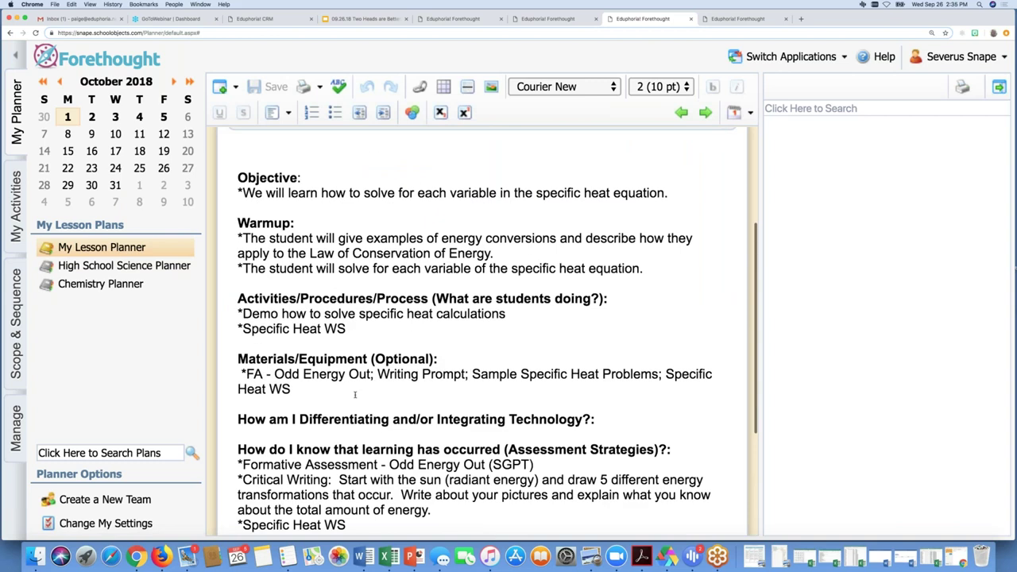
scroll(355, 395, up, 1)
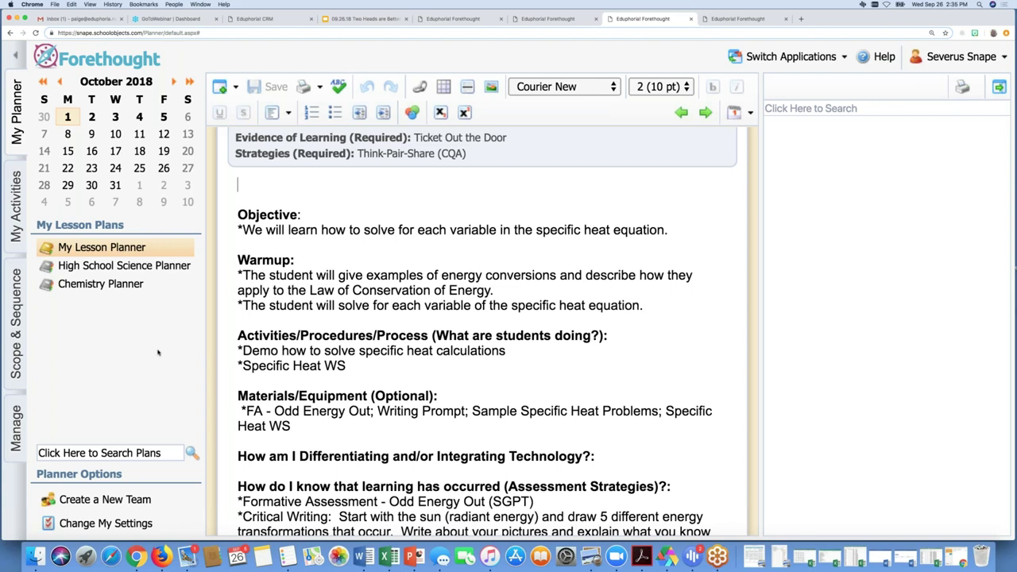
scroll(293, 308, up, 1)
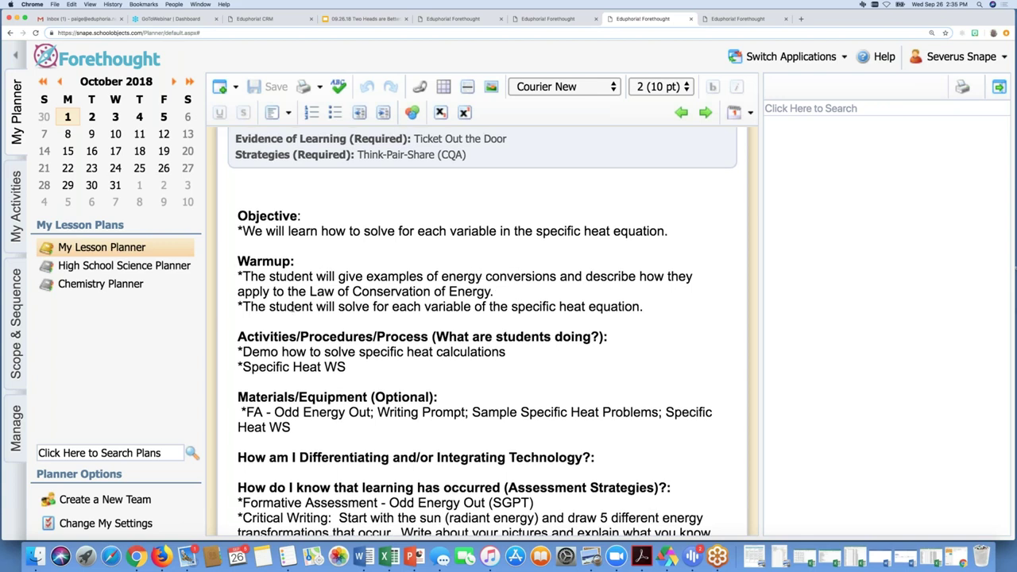
scroll(293, 308, up, 1)
scroll(295, 274, down, 3)
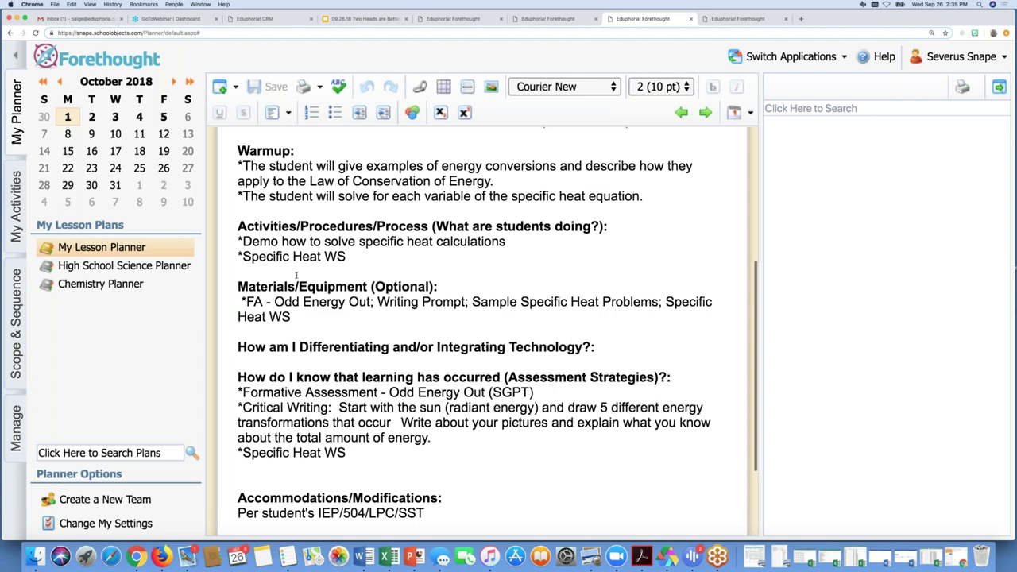
scroll(295, 275, down, 2)
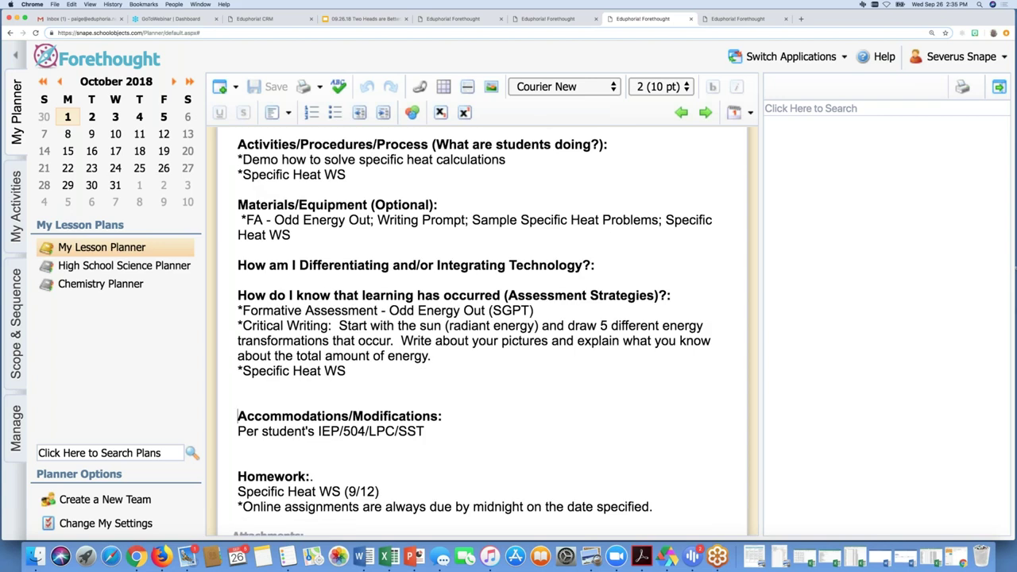
drag(237, 413, 454, 439)
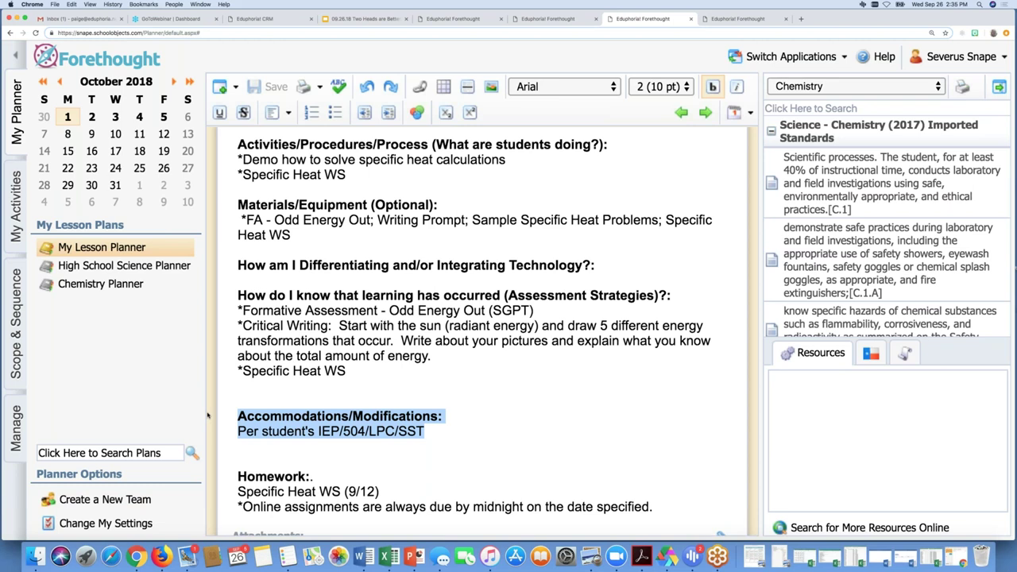
scroll(208, 416, up, 5)
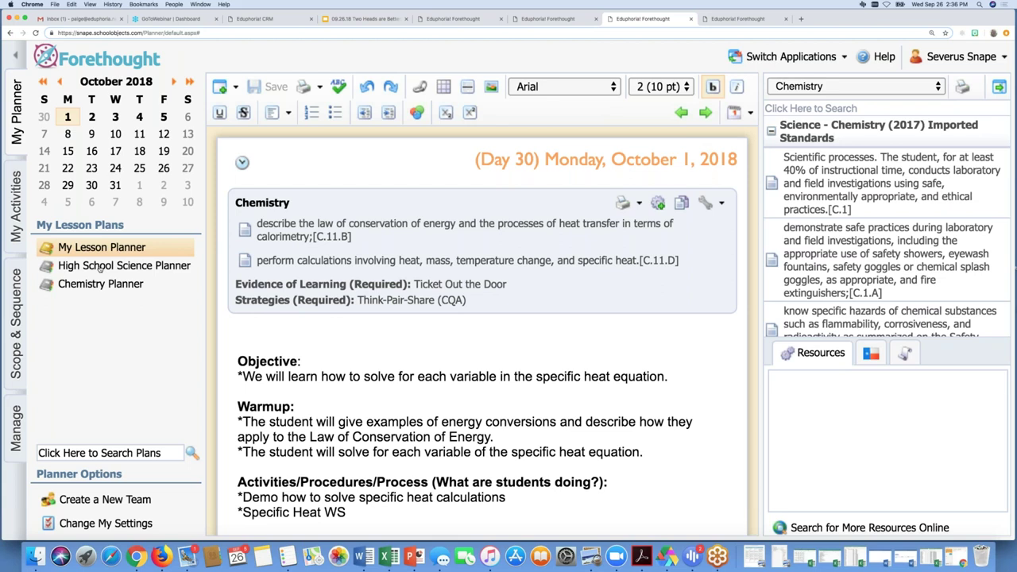
click(97, 270)
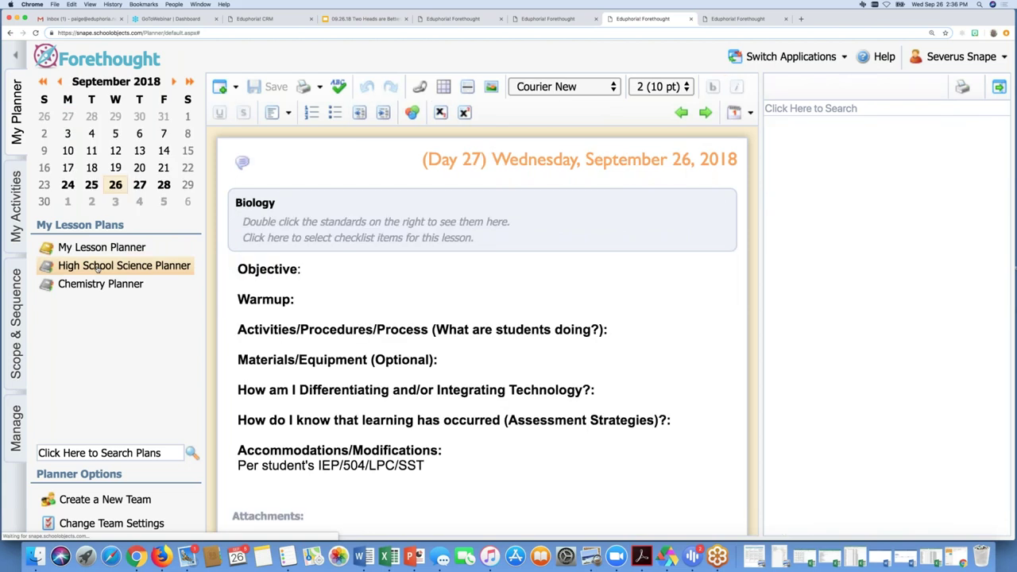
scroll(306, 219, down, 2)
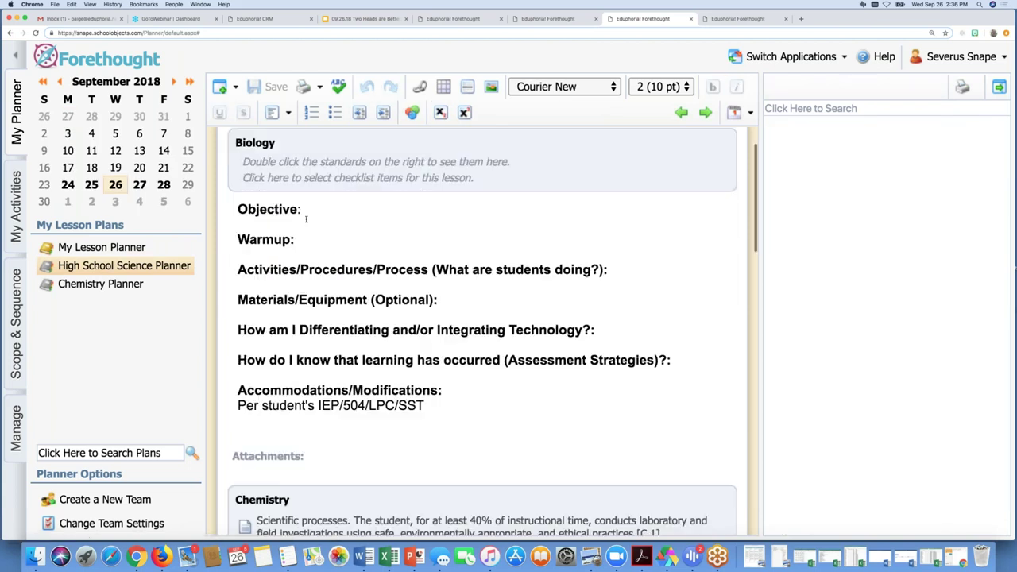
scroll(306, 220, down, 5)
scroll(306, 219, up, 2)
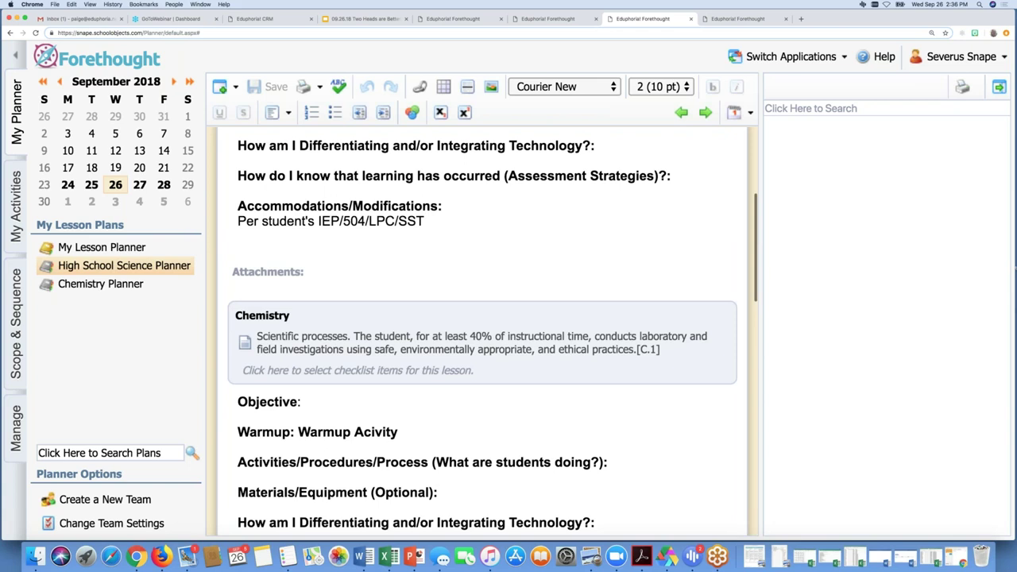
click(108, 285)
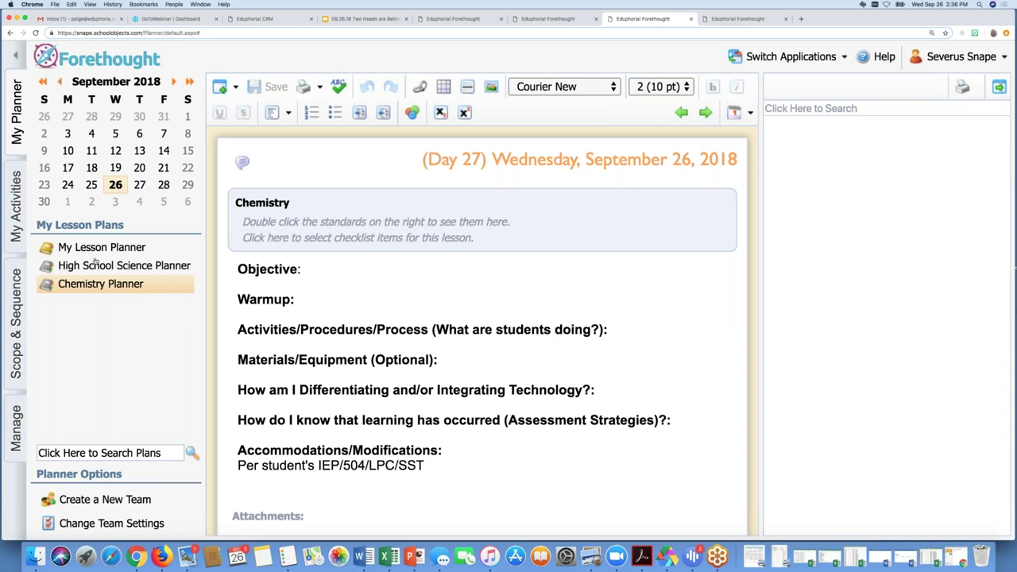
click(101, 249)
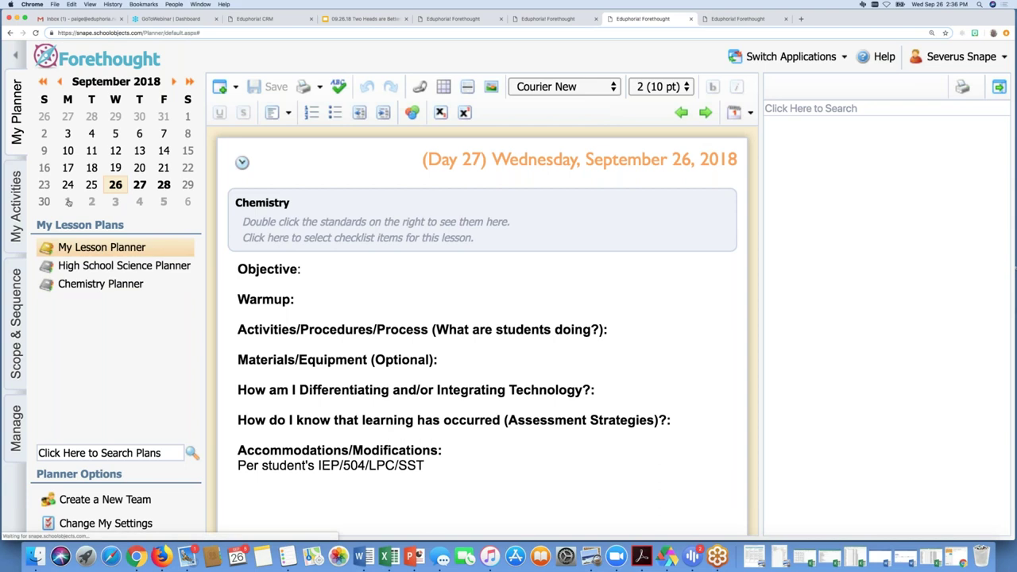
click(68, 202)
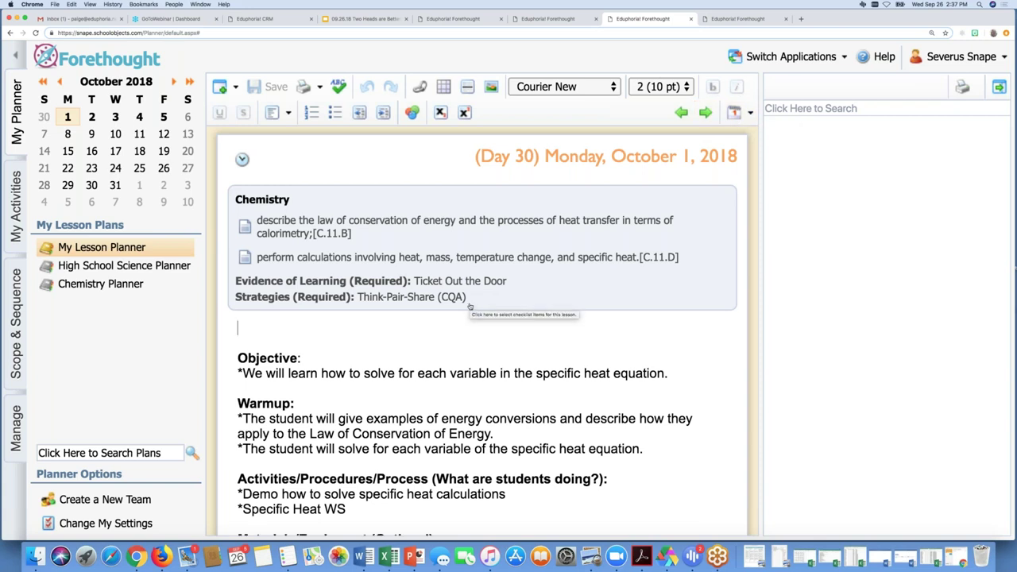
Switch the planner view to Plan By Course for the October 1 week.
scroll(470, 305, down, 10)
scroll(470, 307, up, 5)
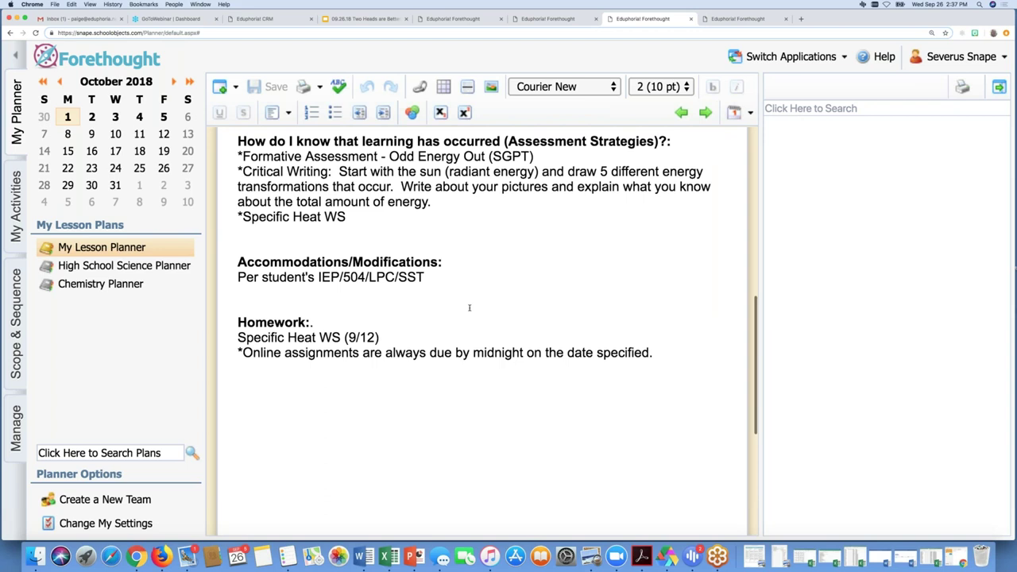
scroll(470, 307, up, 4)
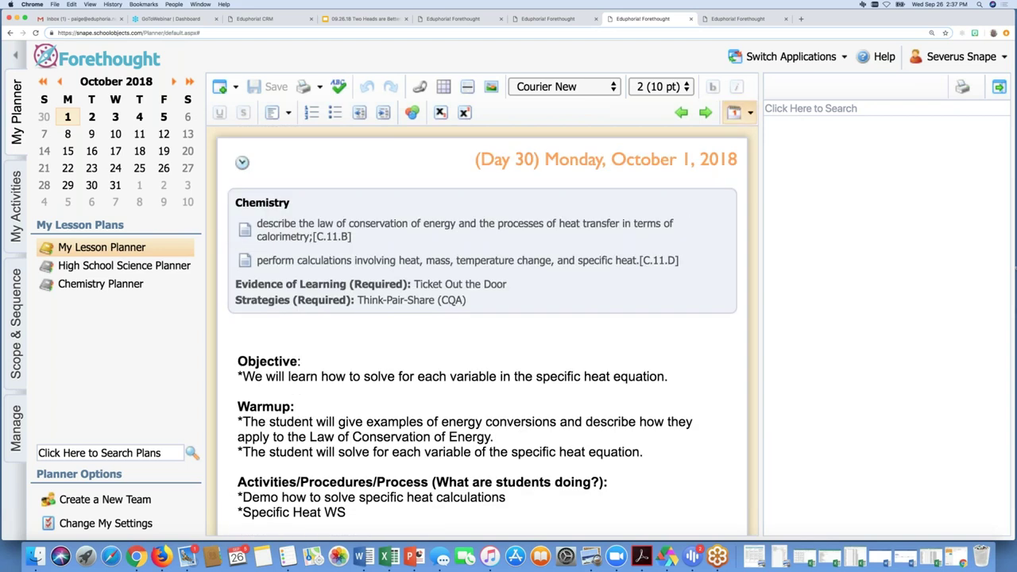
click(747, 113)
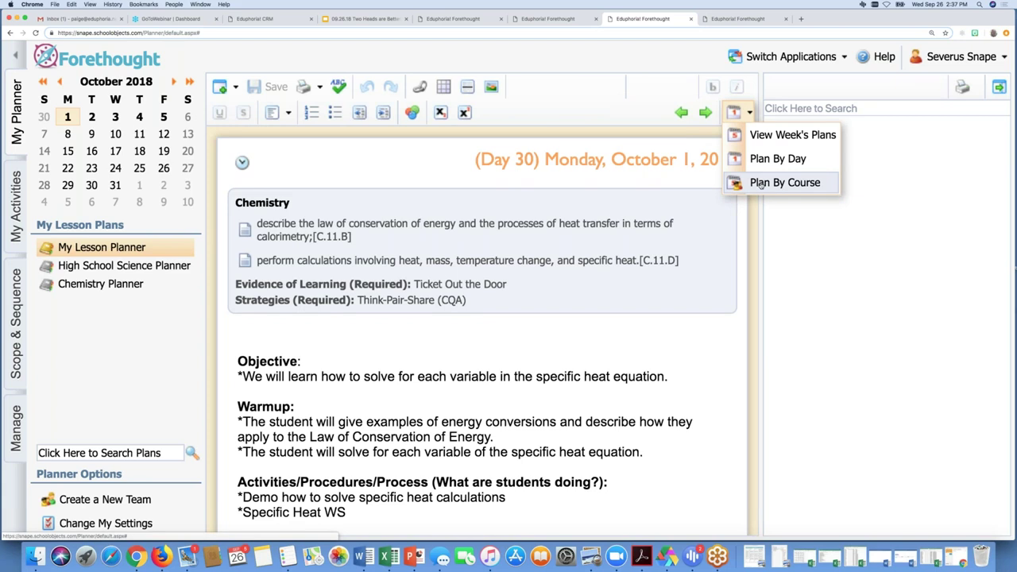
click(782, 182)
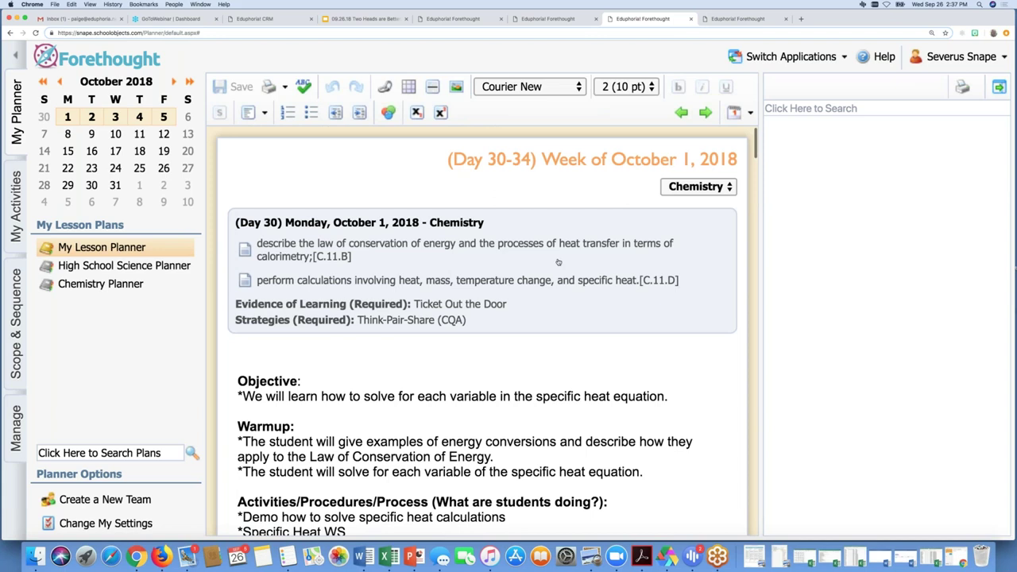
Keep Chemistry as the course and scroll through the Day 30–32 lessons for October 1–3.
click(718, 188)
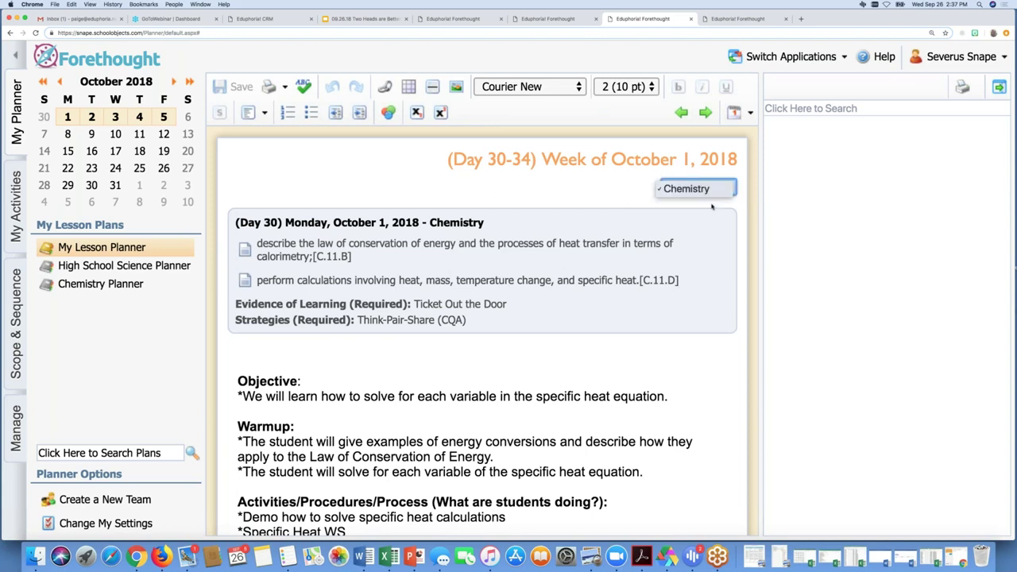
click(711, 206)
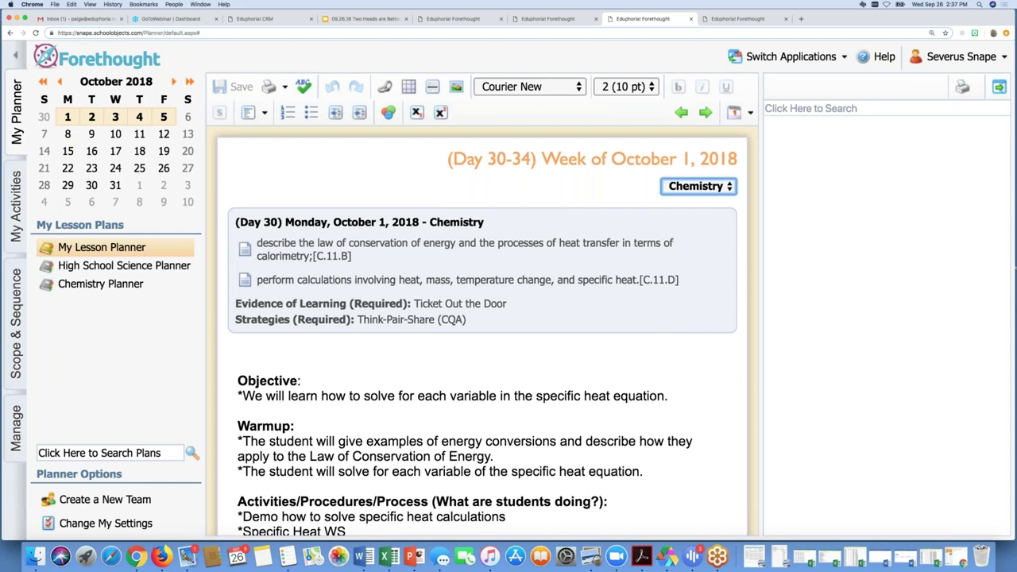
scroll(482, 333, down, 10)
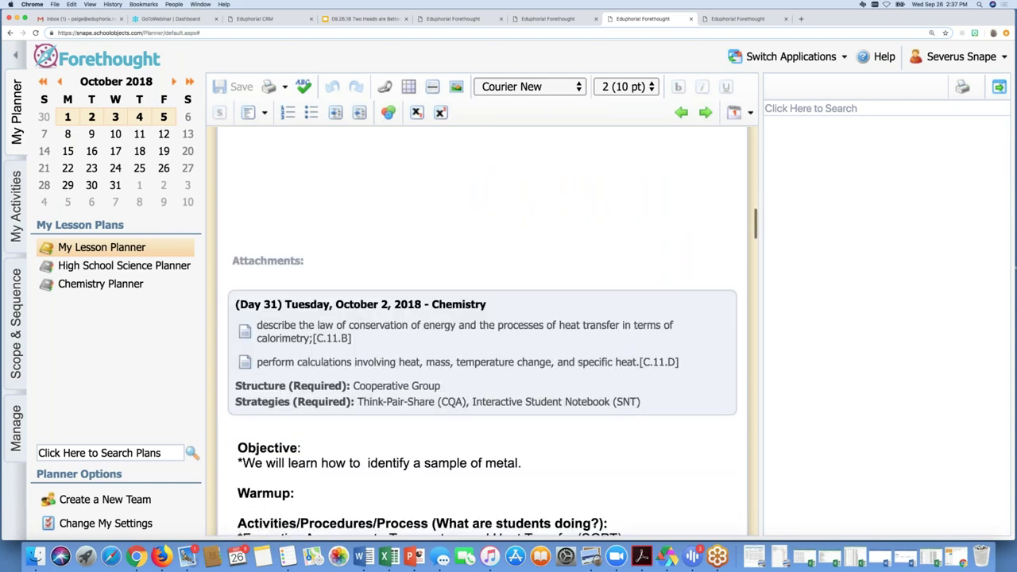
scroll(482, 333, down, 8)
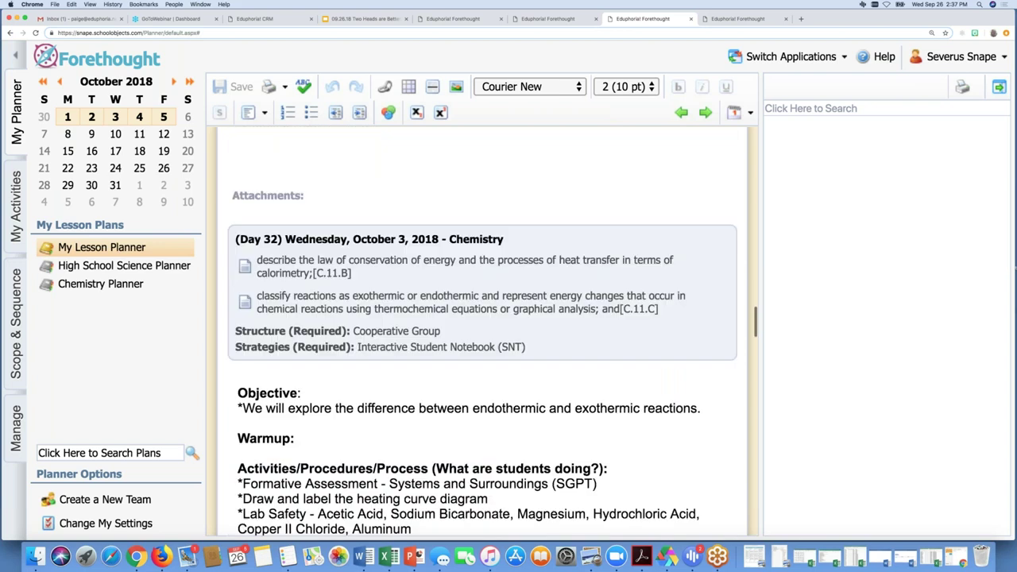
scroll(482, 333, down, 3)
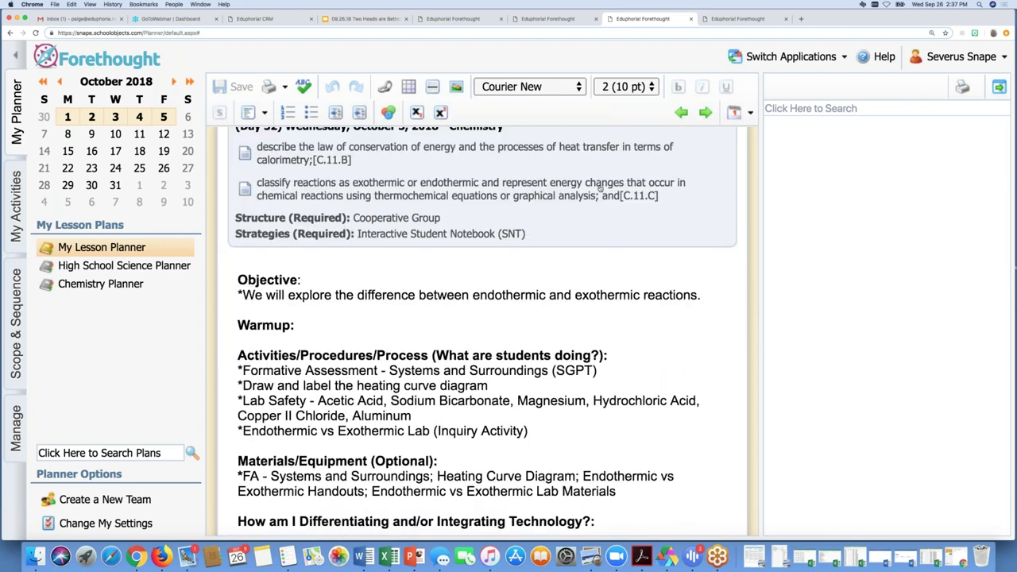
scroll(599, 189, up, 1)
scroll(600, 188, up, 5)
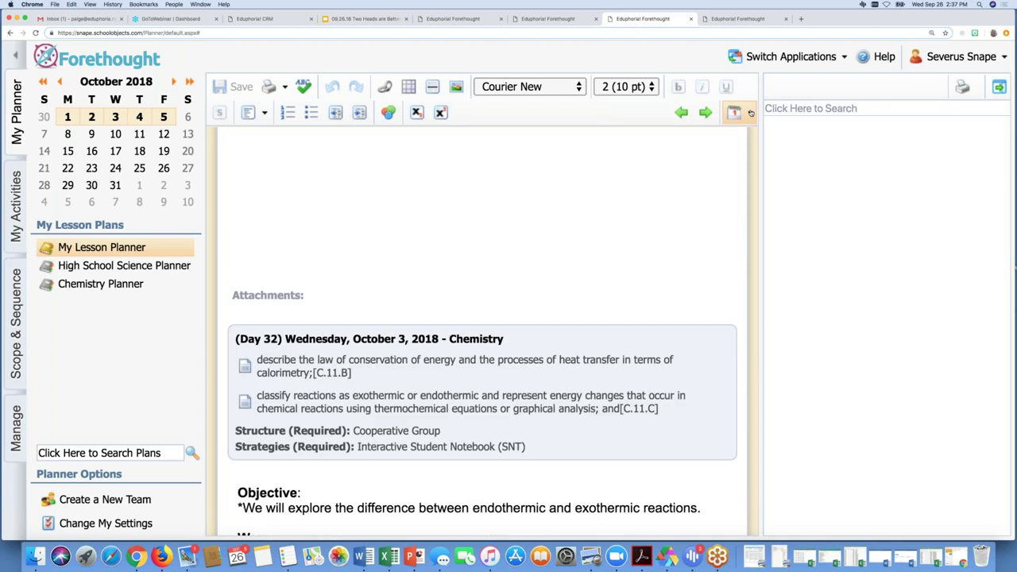
Dismiss the planner view list and open Tuesday's October 2 lesson, citing standards C.11.B and C.11.D.
click(734, 112)
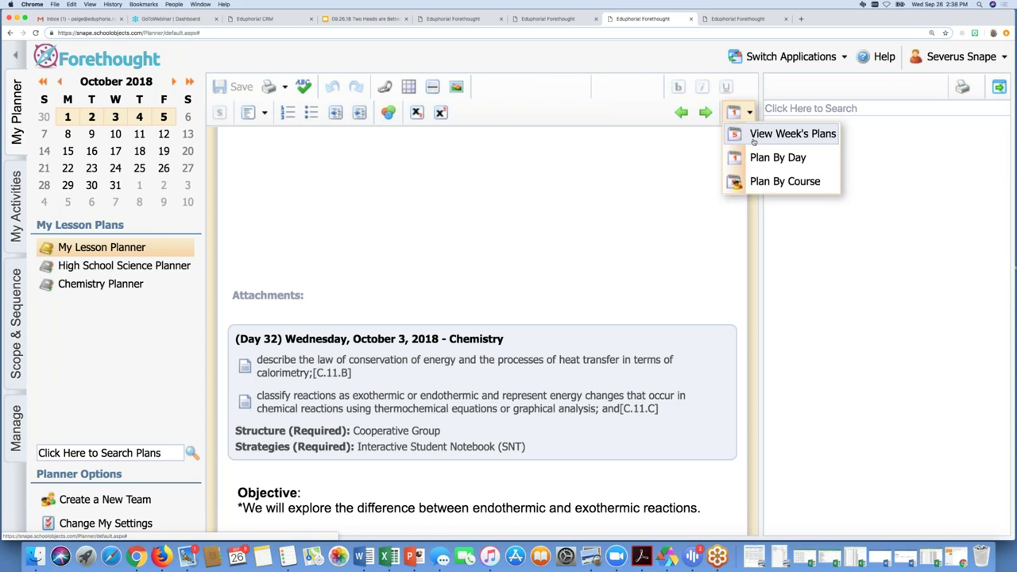
click(753, 142)
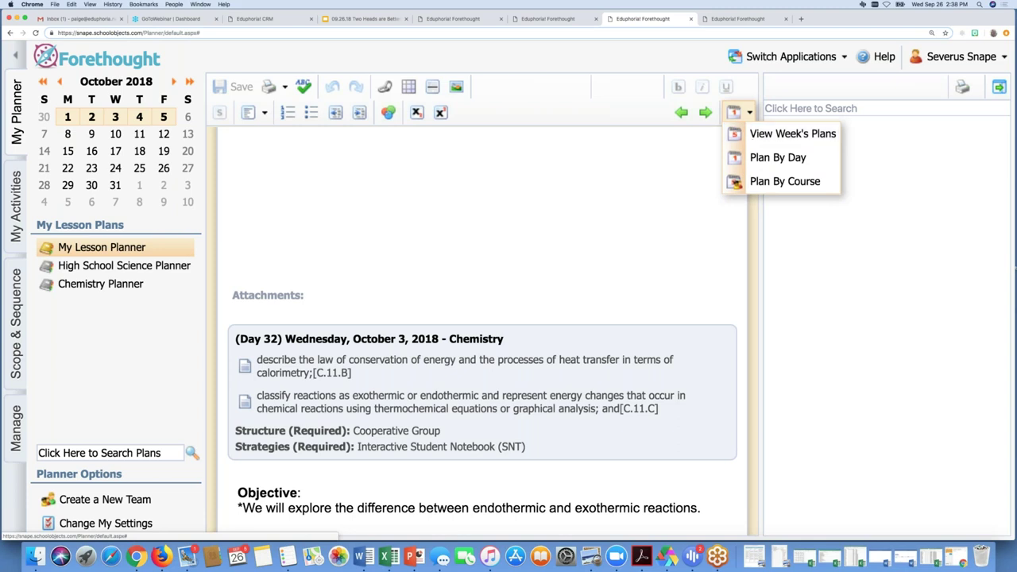
click(564, 341)
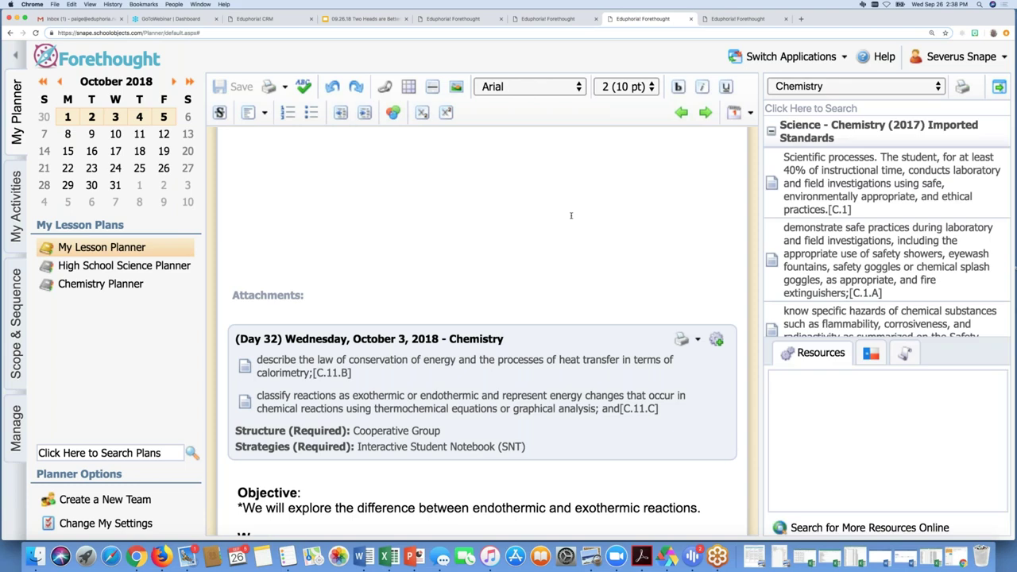
scroll(571, 215, up, 10)
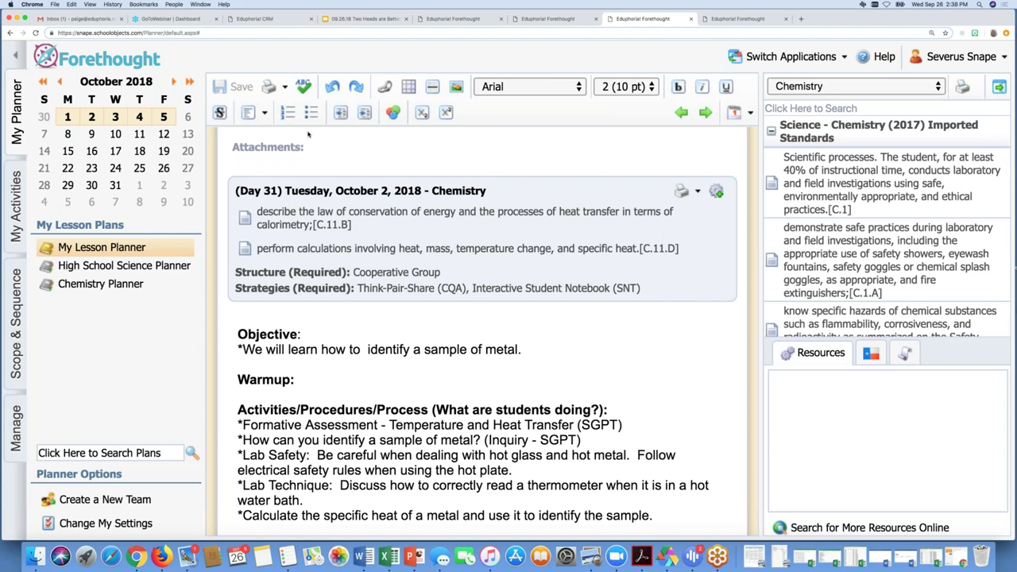
scroll(425, 301, up, 5)
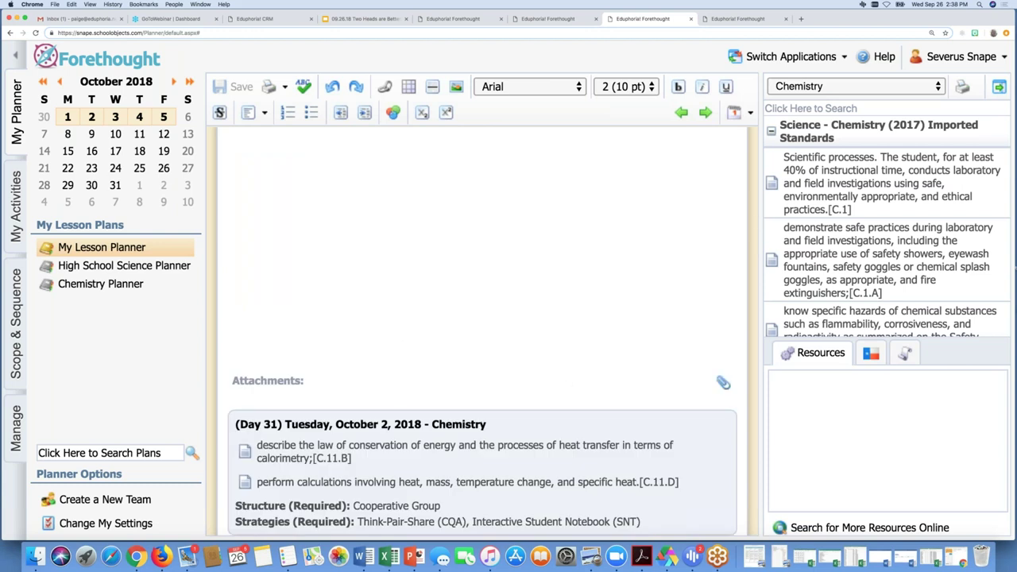
Switch to View Week's Plans and scroll across the October 1–5 Chemistry columns.
click(750, 114)
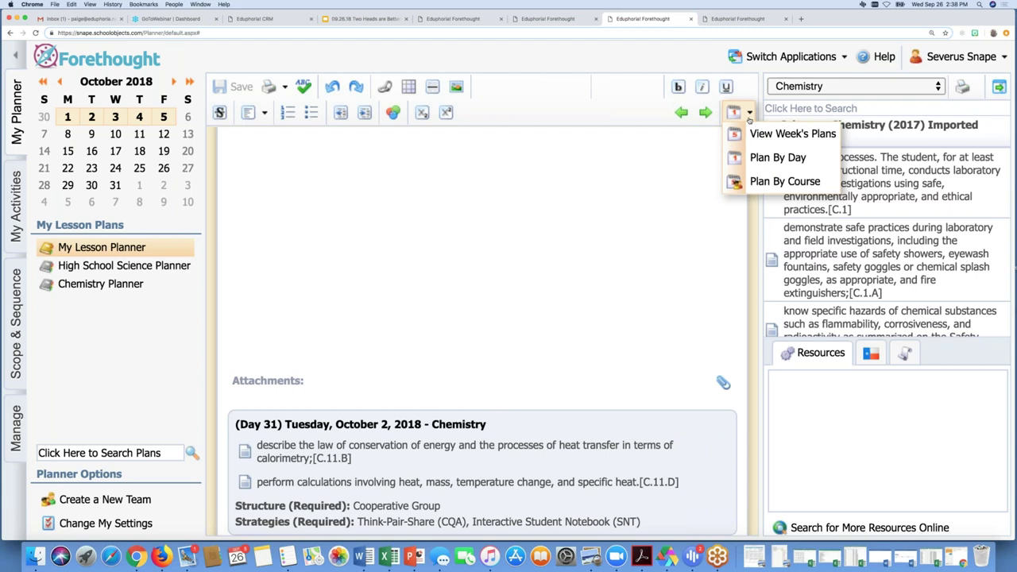
click(792, 133)
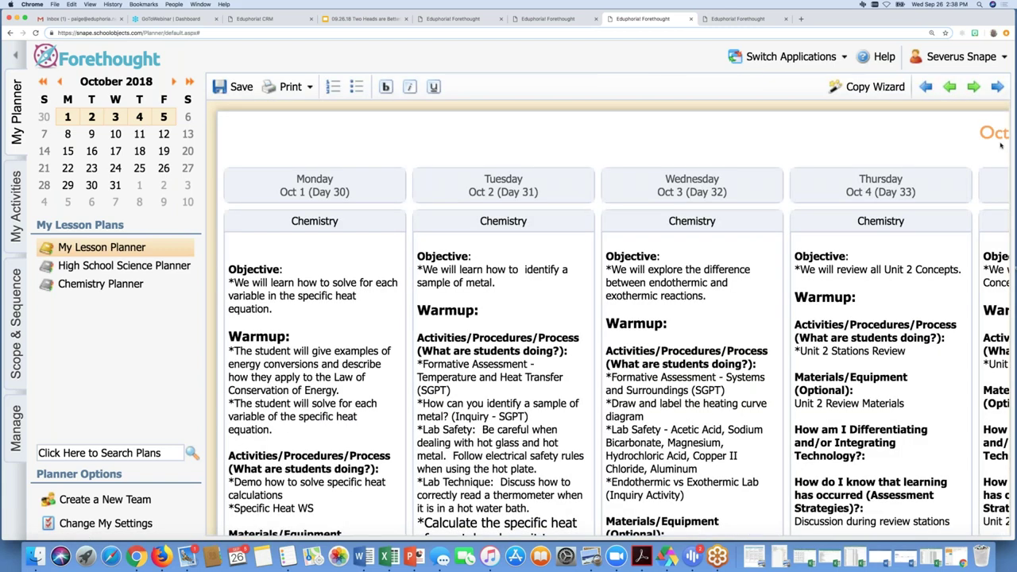
scroll(1000, 145, right, 5)
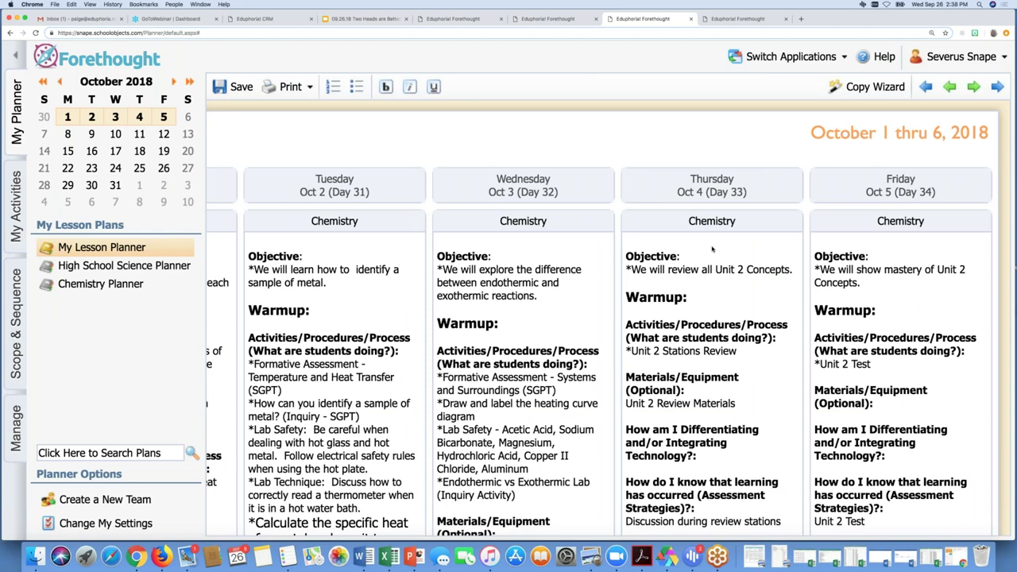
scroll(296, 245, left, 5)
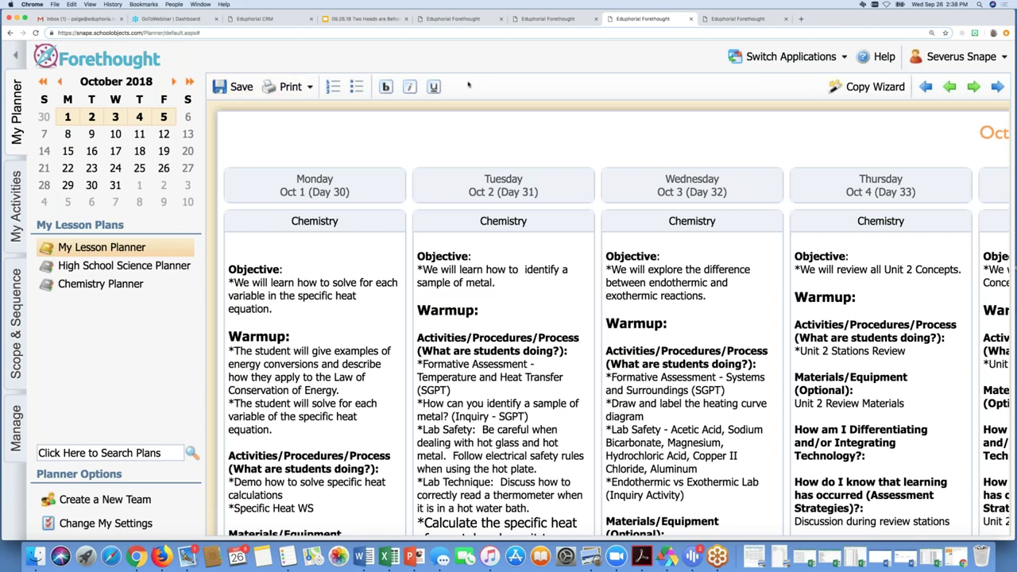
scroll(367, 280, down, 1)
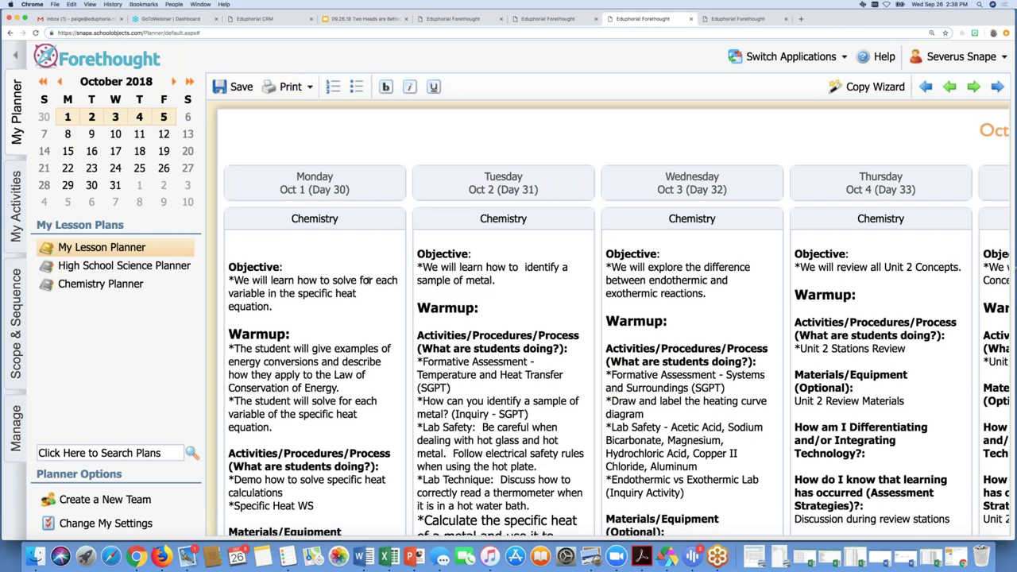
scroll(367, 280, down, 5)
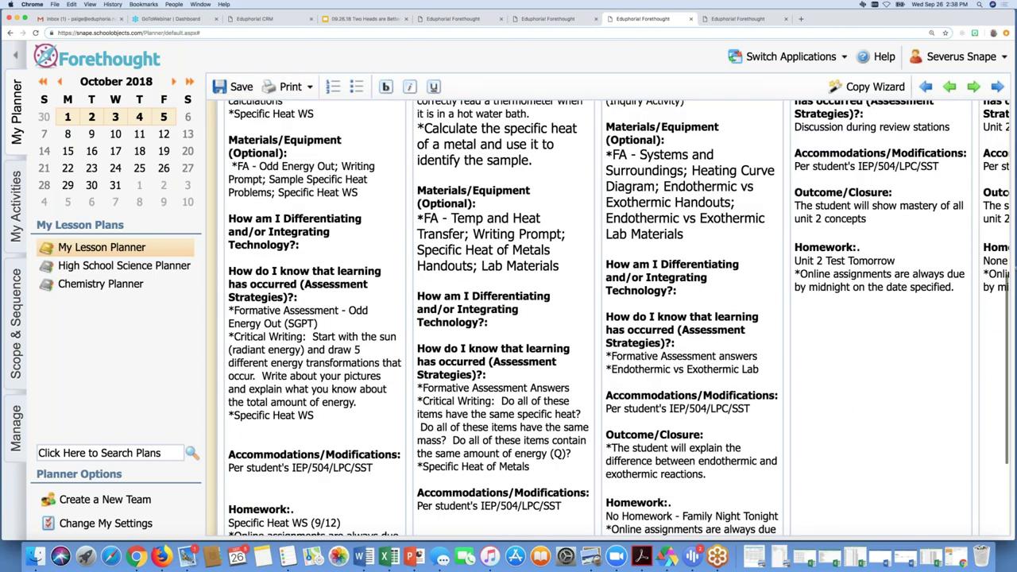
scroll(608, 310, down, 2)
scroll(608, 317, up, 7)
Review the rest of the week grid, then open Monday's Day 30 Chemistry lesson on its own.
scroll(360, 291, right, 3)
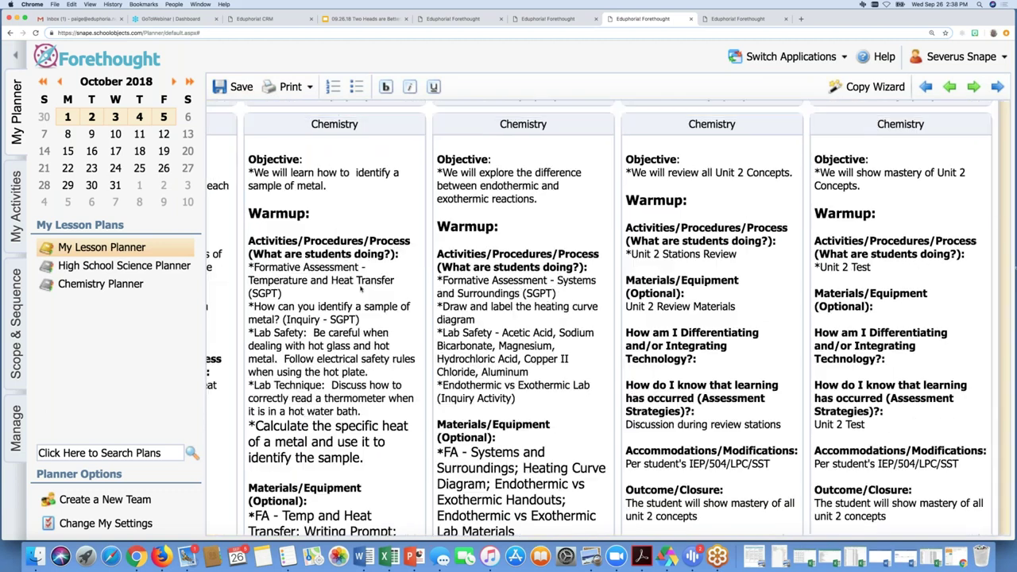
scroll(361, 291, left, 3)
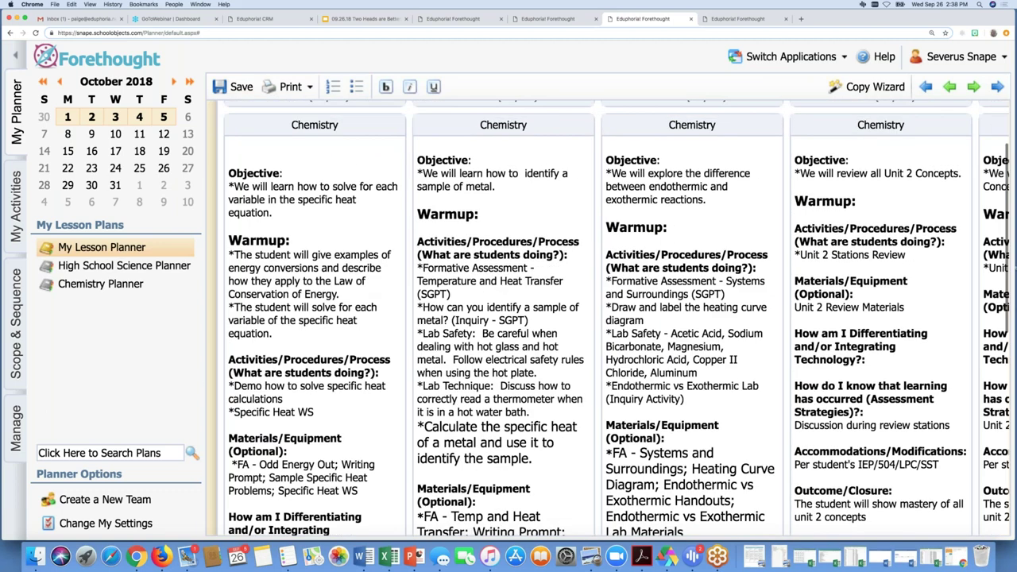
scroll(596, 318, down, 4)
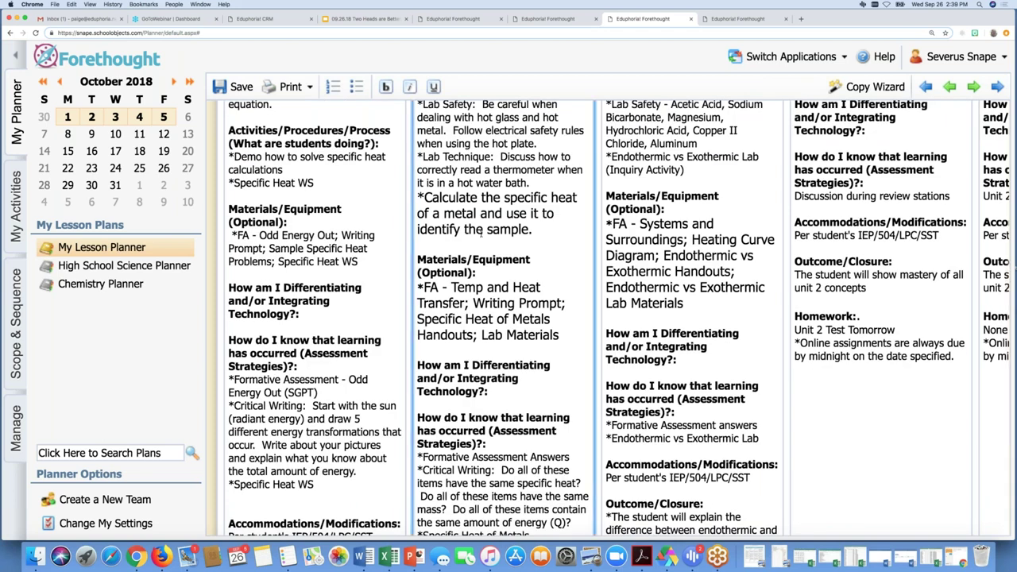
scroll(480, 232, up, 3)
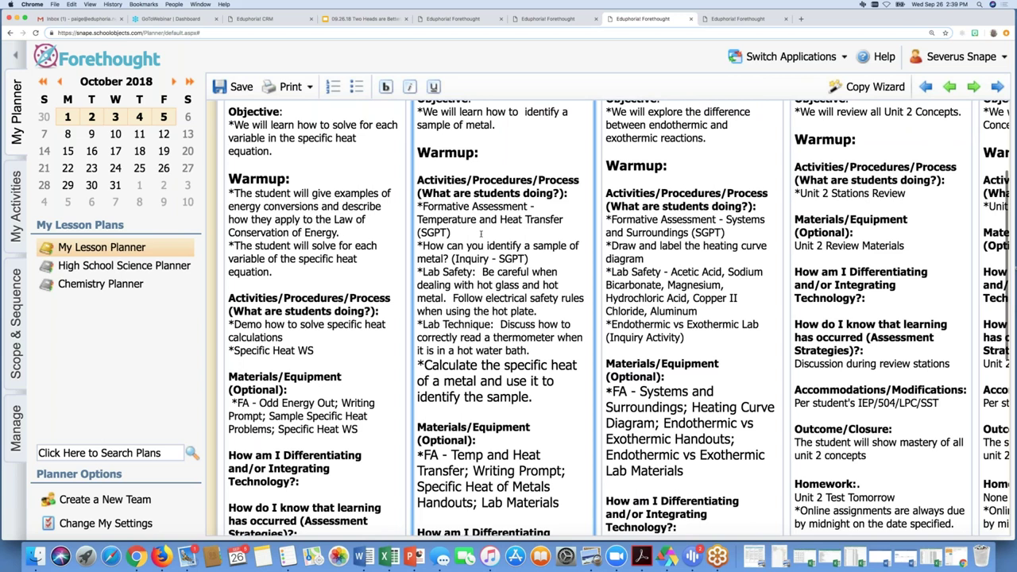
scroll(480, 232, up, 3)
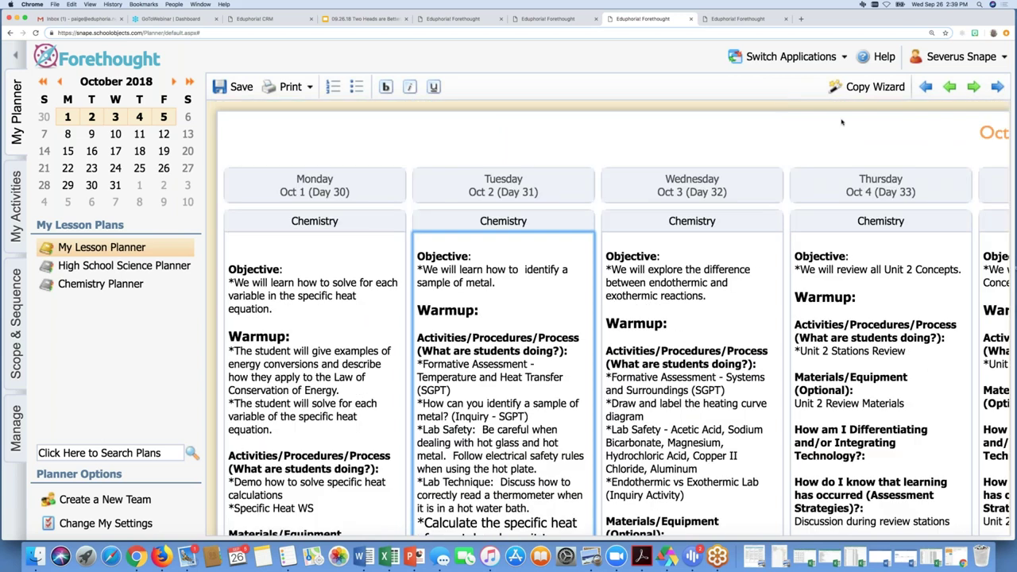
click(313, 192)
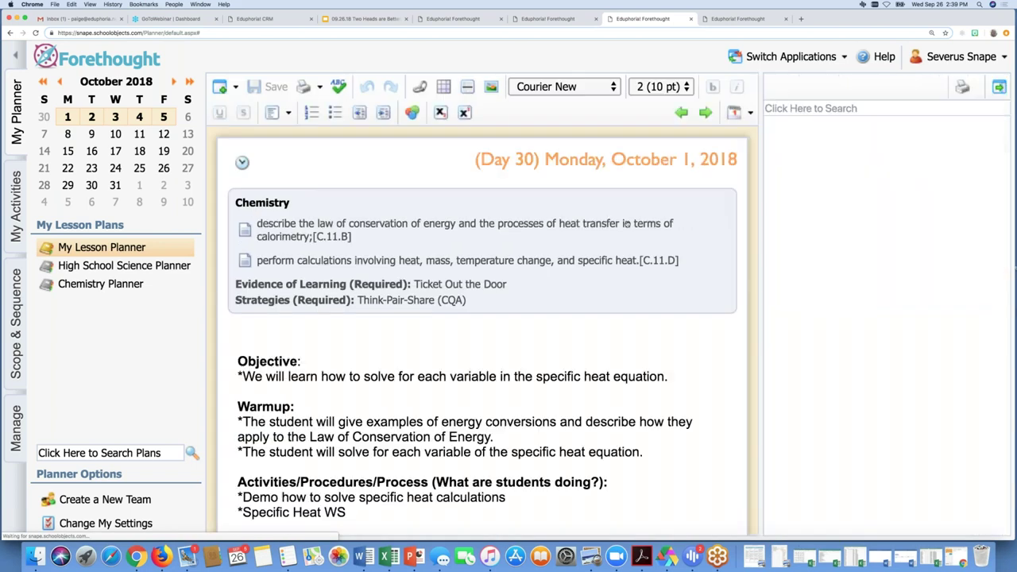
Switch the planner to Plan By Course and look over Monday's plan.
click(734, 112)
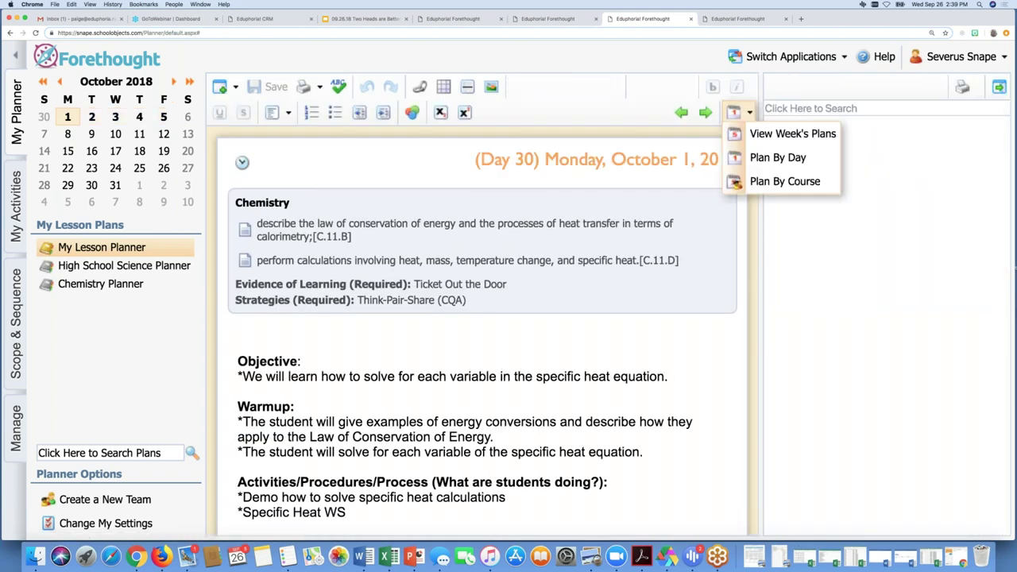
click(785, 181)
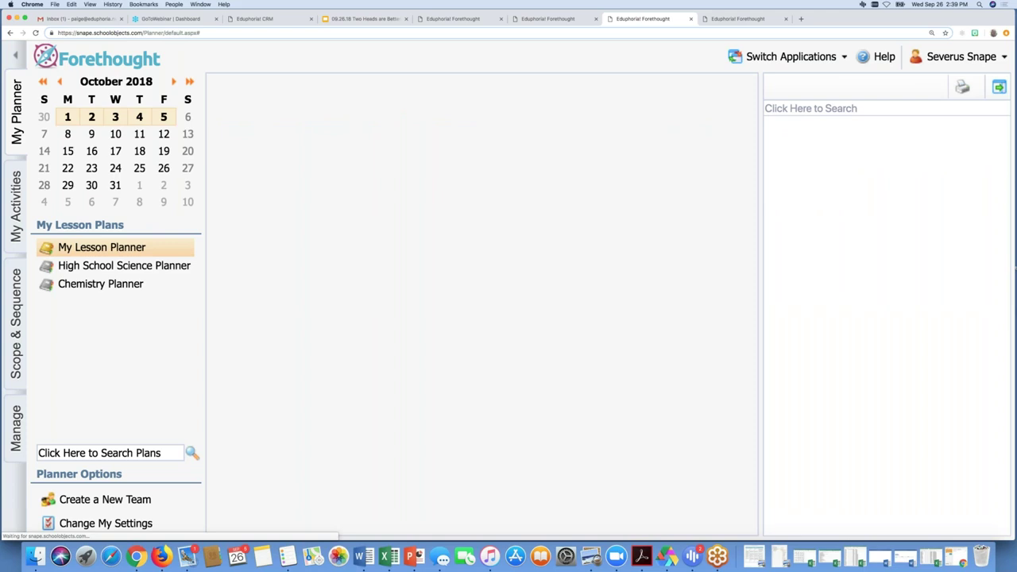
scroll(489, 297, down, 15)
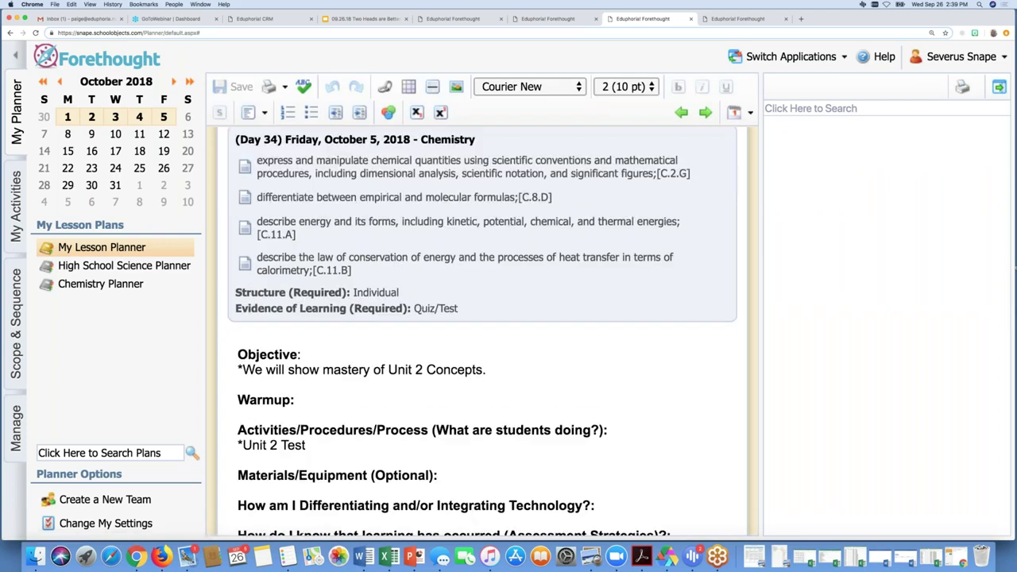
scroll(482, 330, up, 3)
scroll(295, 163, up, 5)
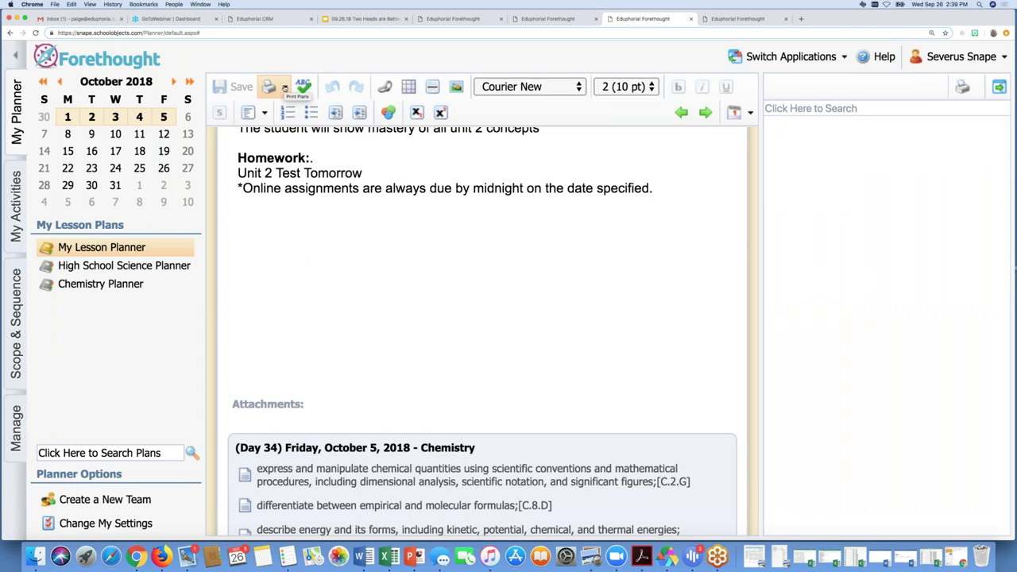
Export the week with Print Week to Word and open the downloaded document.
click(285, 87)
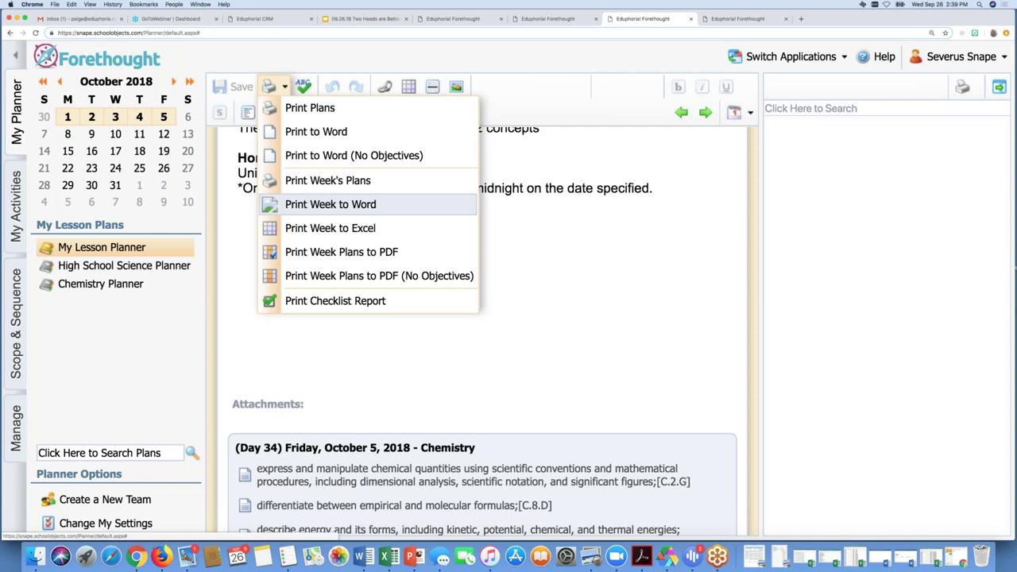
click(330, 204)
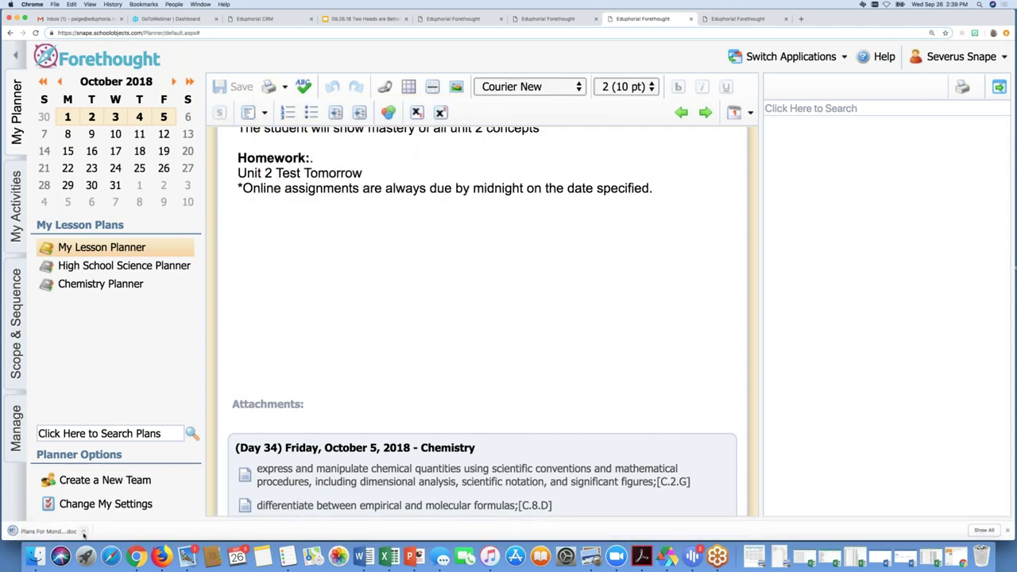
click(82, 531)
click(100, 502)
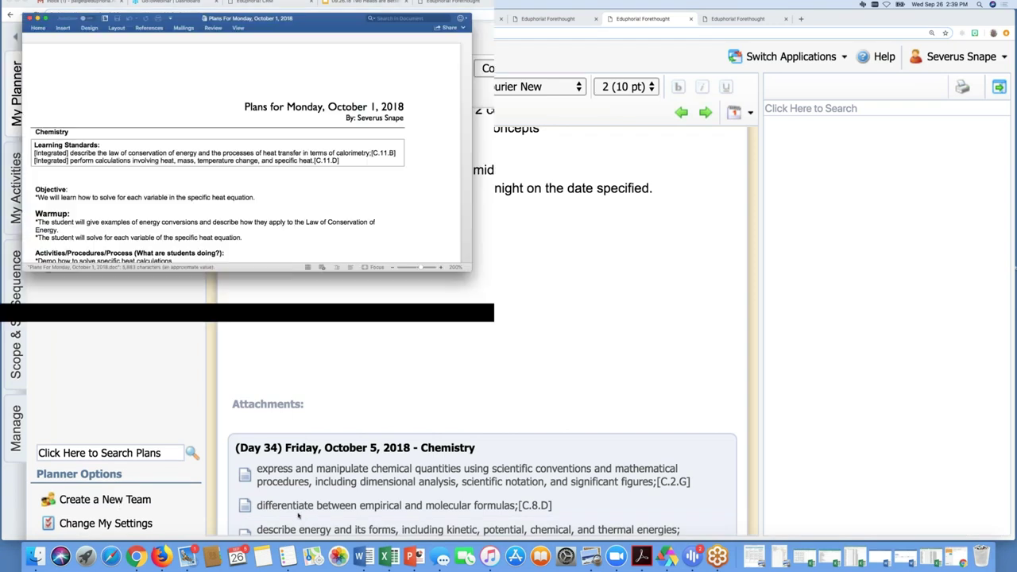
Scroll through the exported Word plan for Monday, October 1, 2018.
scroll(377, 205, down, 15)
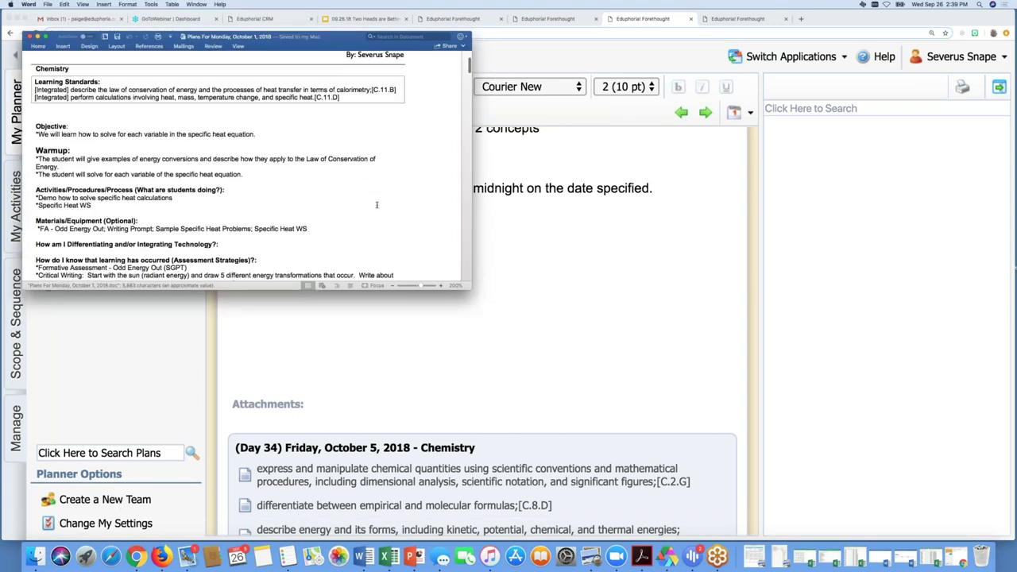
scroll(376, 205, down, 12)
scroll(377, 205, down, 2)
scroll(377, 205, up, 8)
scroll(377, 205, up, 12)
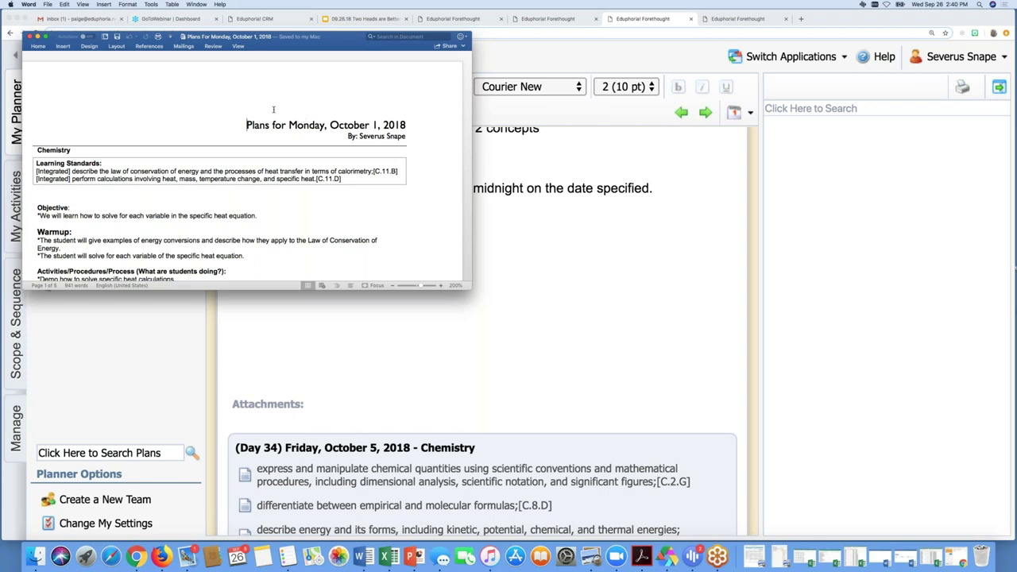
Review the rest of the plan, select the Materials/Equipment line, then close the Word document.
scroll(115, 97, down, 2)
scroll(116, 97, down, 3)
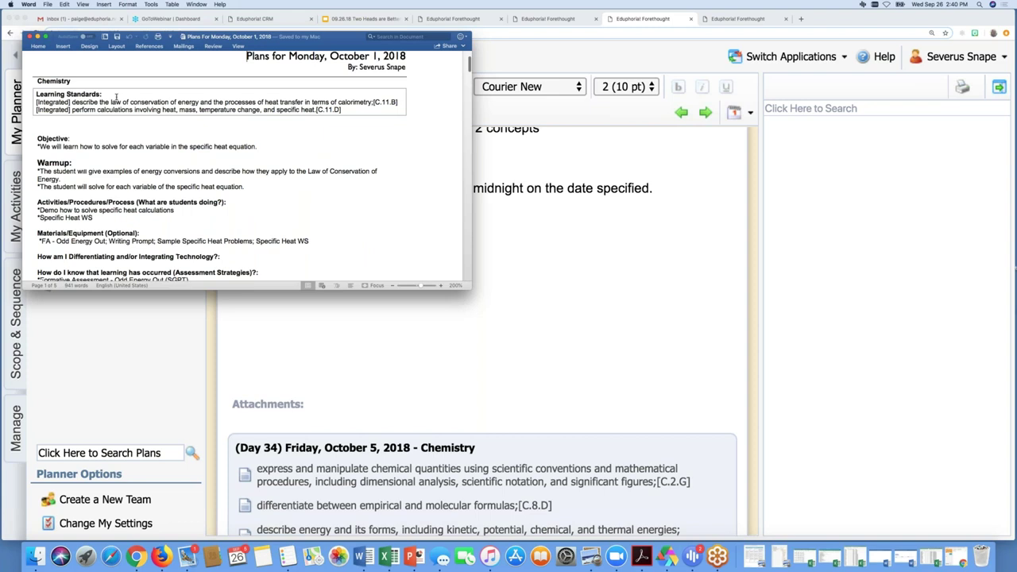
scroll(106, 168, down, 2)
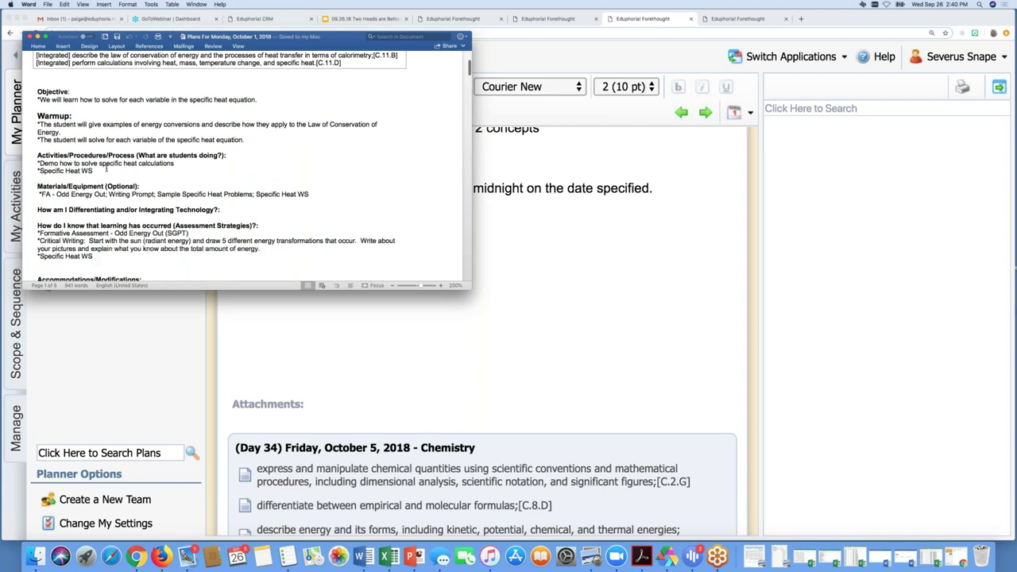
scroll(109, 194, down, 2)
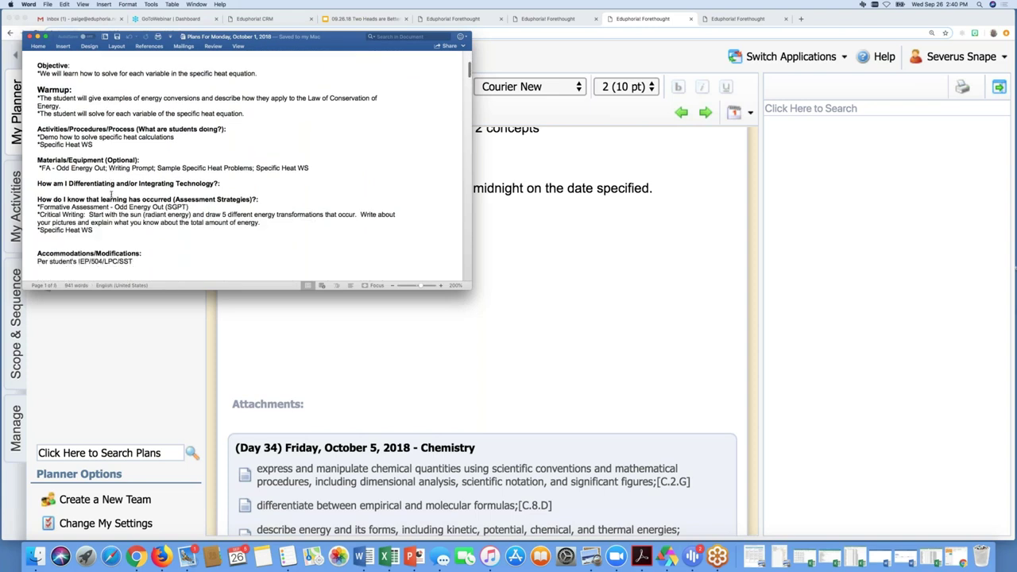
scroll(111, 194, up, 6)
scroll(111, 194, up, 2)
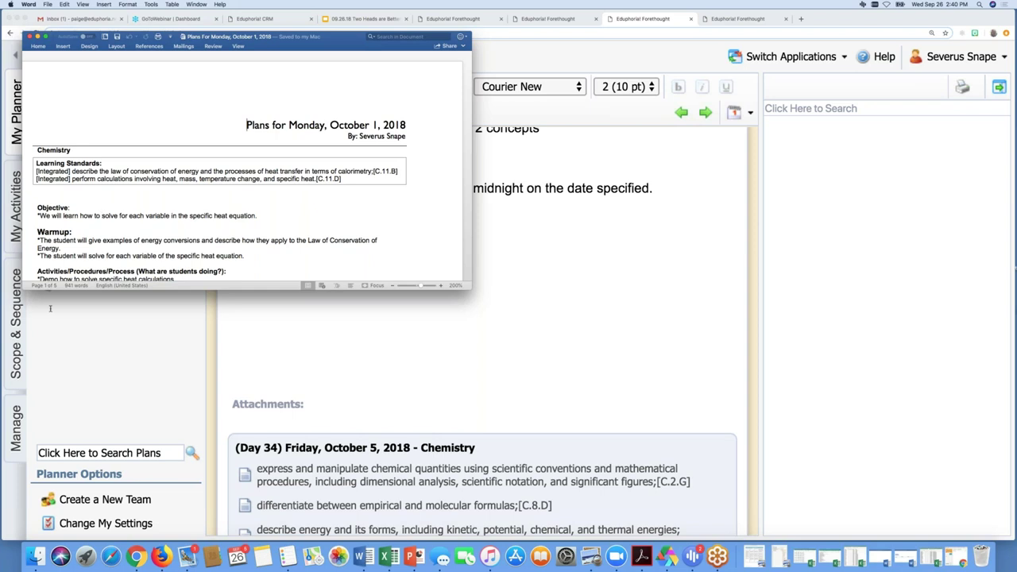
scroll(81, 245, down, 5)
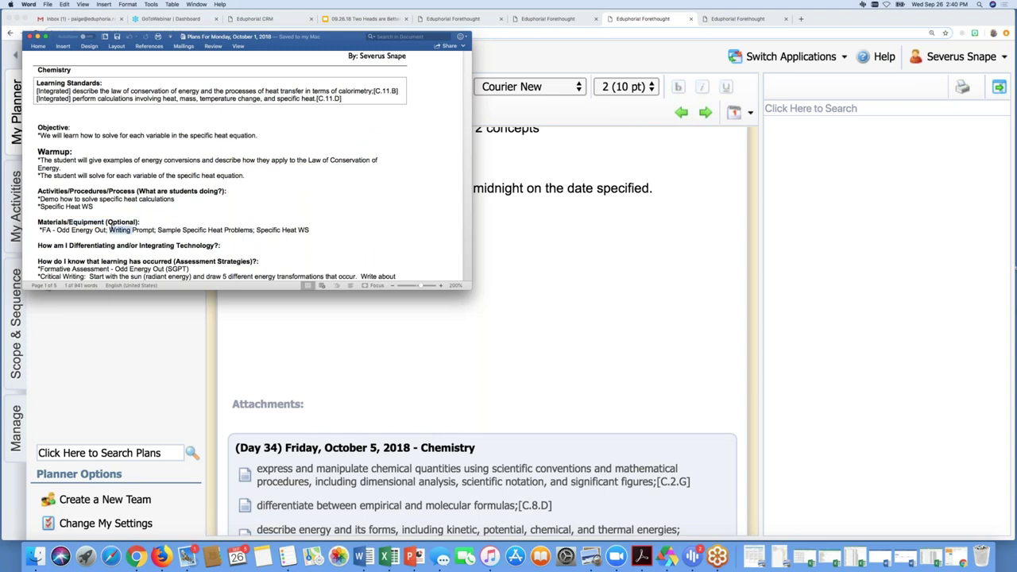
triple_click(120, 230)
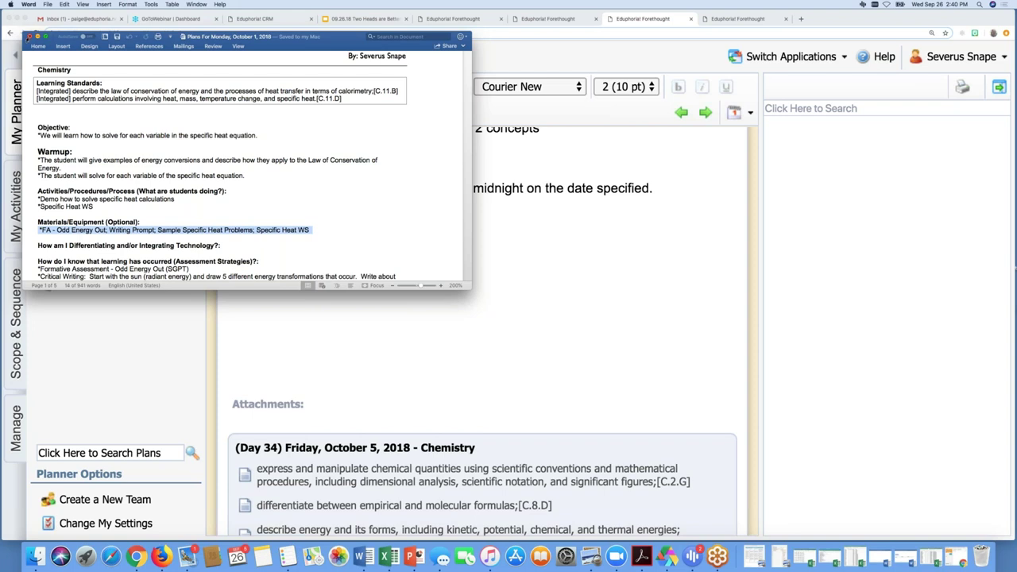
click(28, 36)
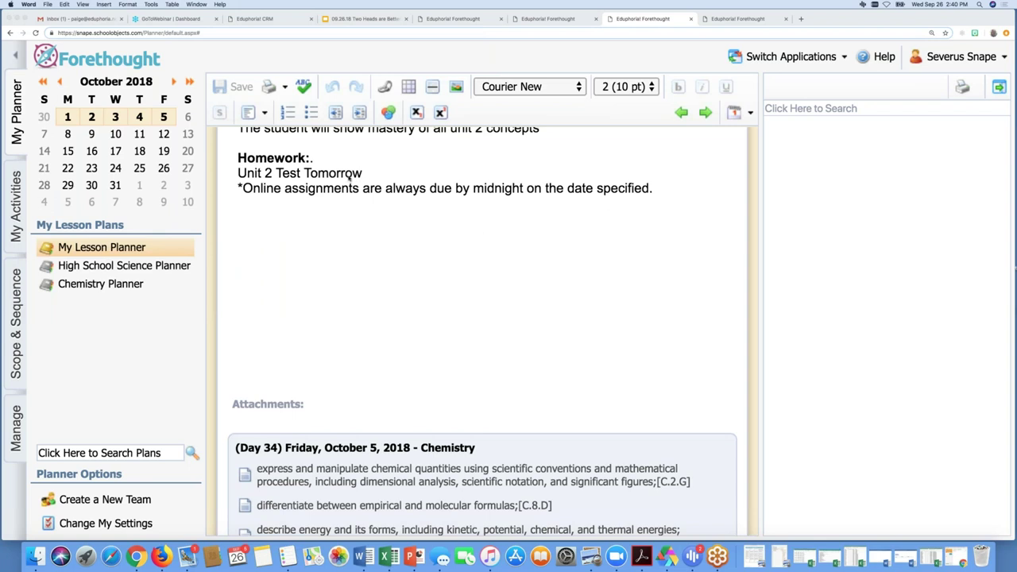
Return to Forethought and open the High School Science Planner.
click(283, 89)
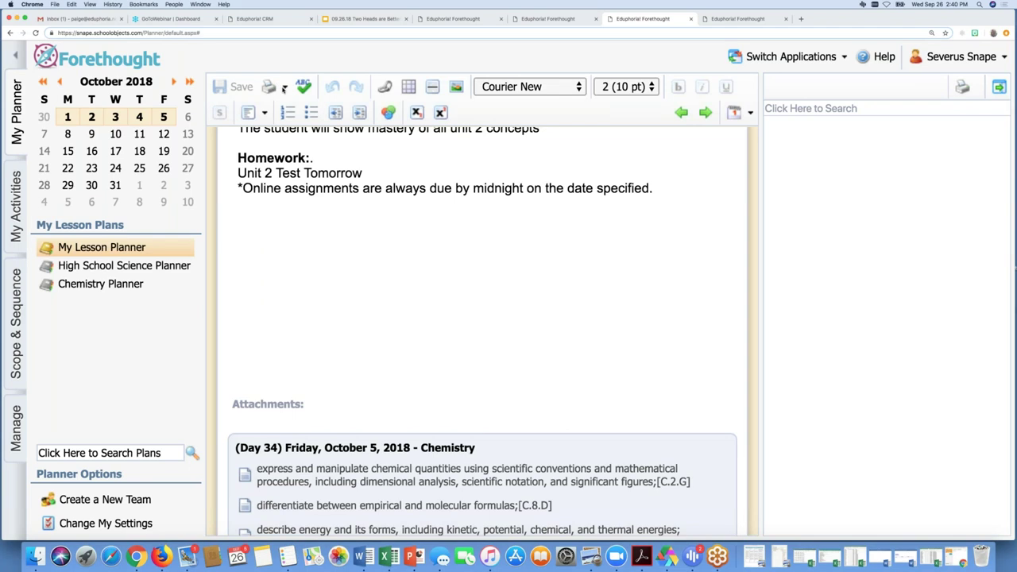
scroll(245, 302, up, 1)
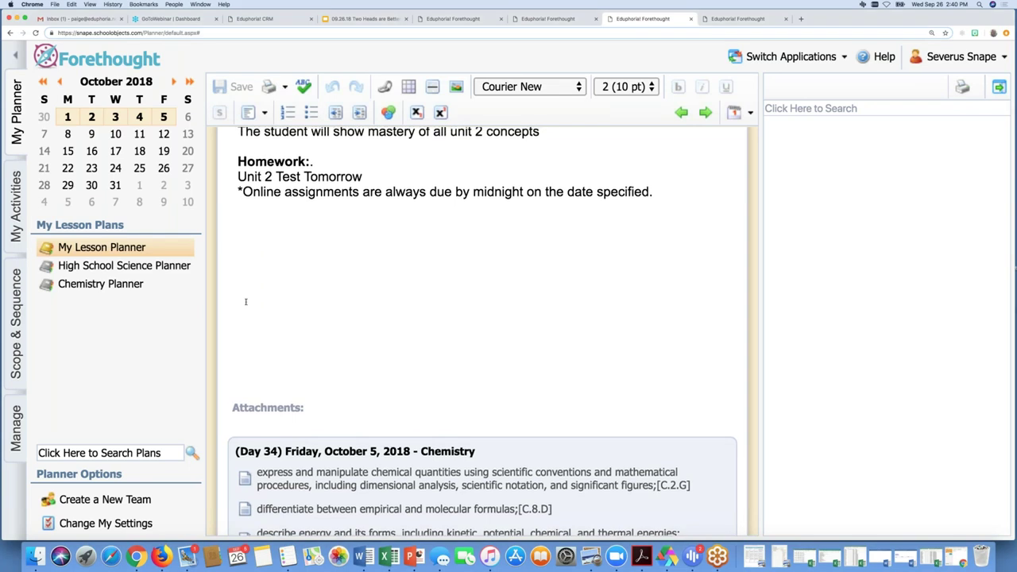
scroll(245, 302, up, 5)
click(168, 269)
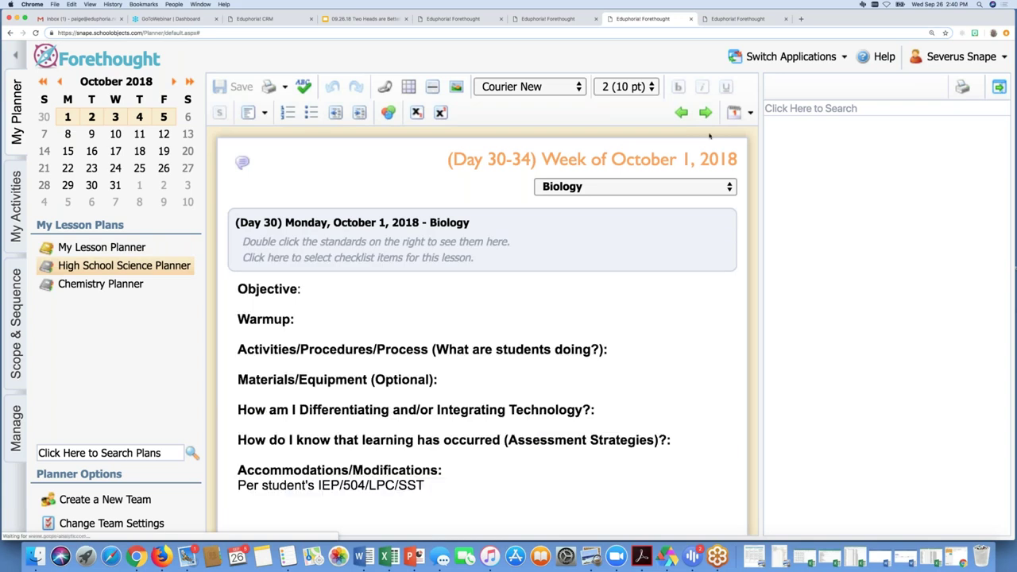
Show My Lesson Planner's October 1 Chemistry week in View Week's Plans and bring up Print options.
click(751, 116)
click(763, 134)
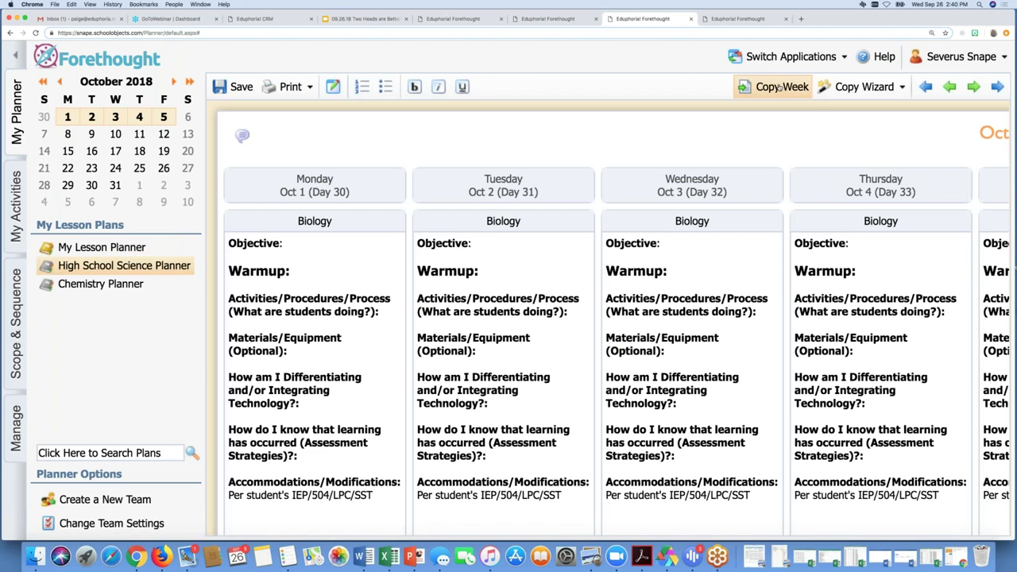
click(119, 251)
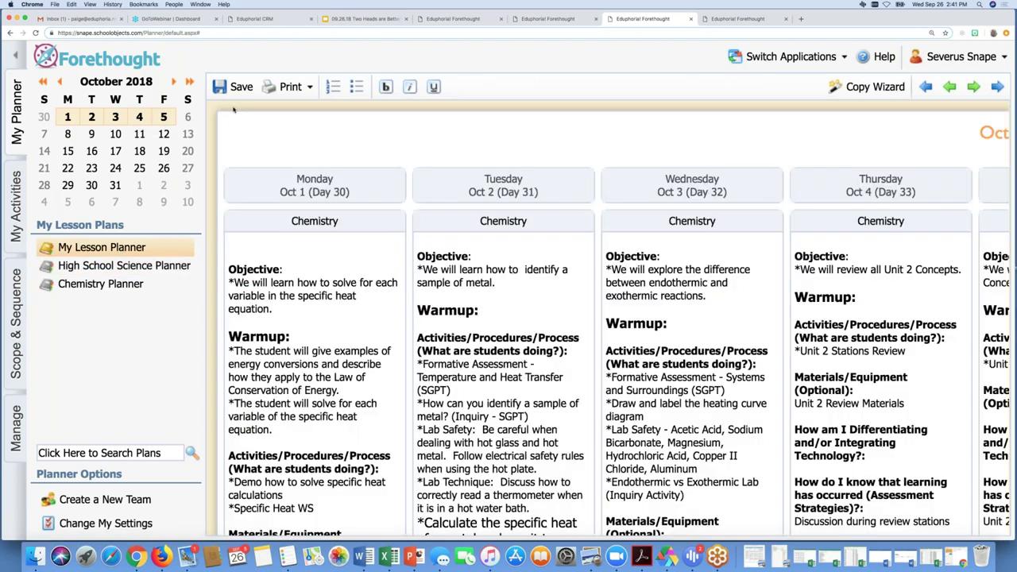
click(291, 87)
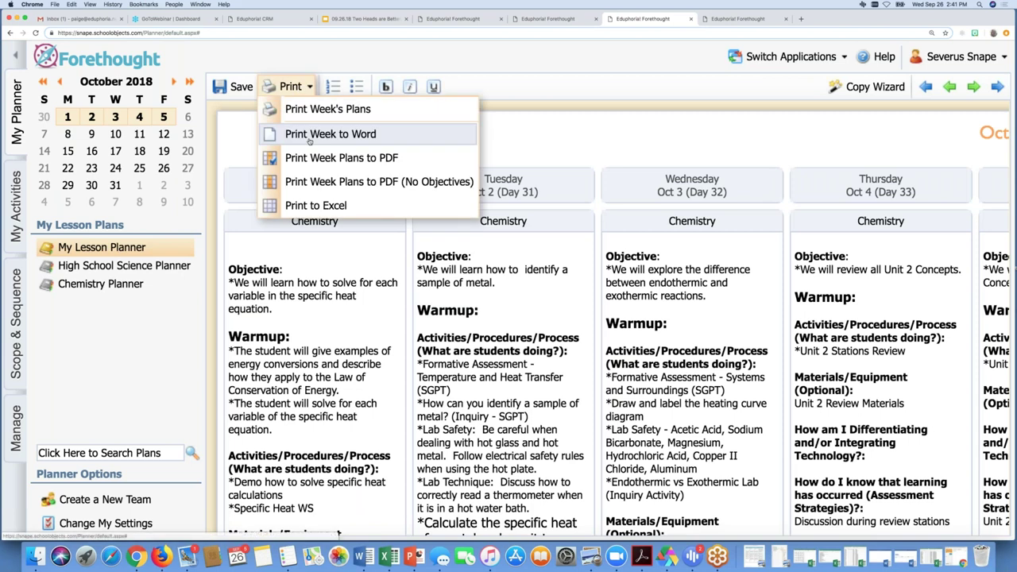
Choose Print Week to Word so the week's Chemistry plans download as a .doc file.
click(514, 149)
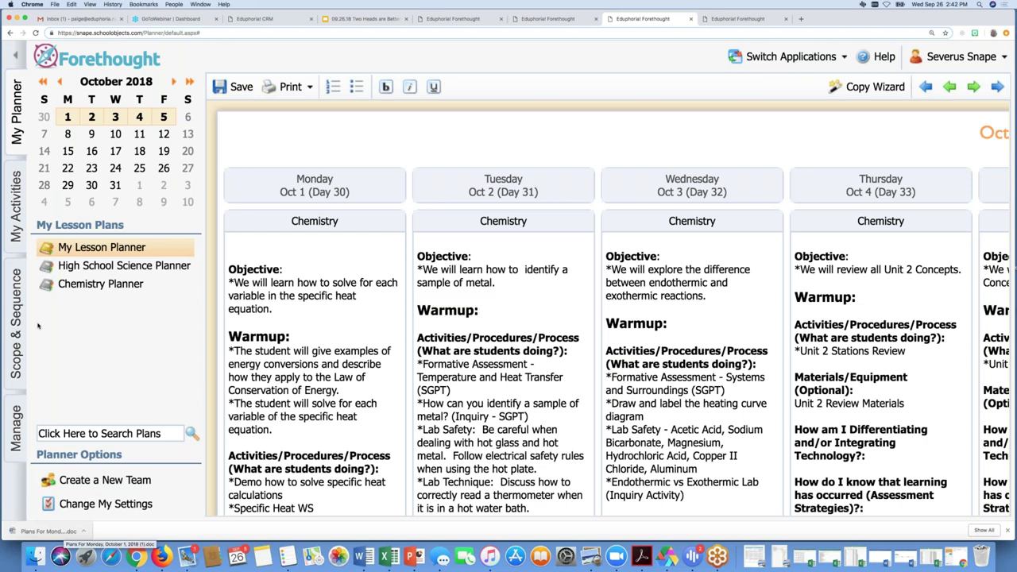
Advance the Team Planners slides to the "THANK YOU & Have a great week!" slide, then return to Forethought.
click(337, 20)
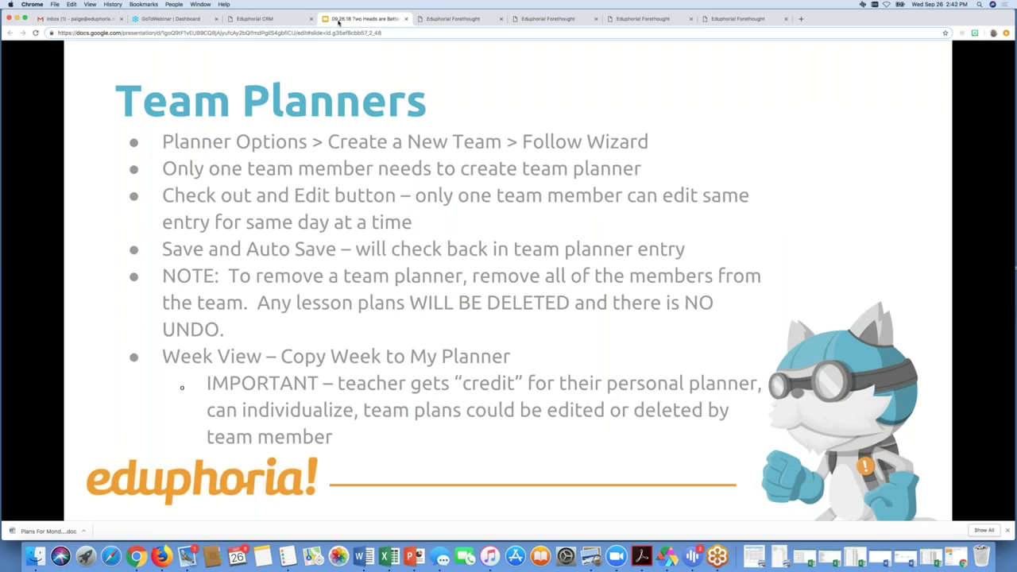
key(Right)
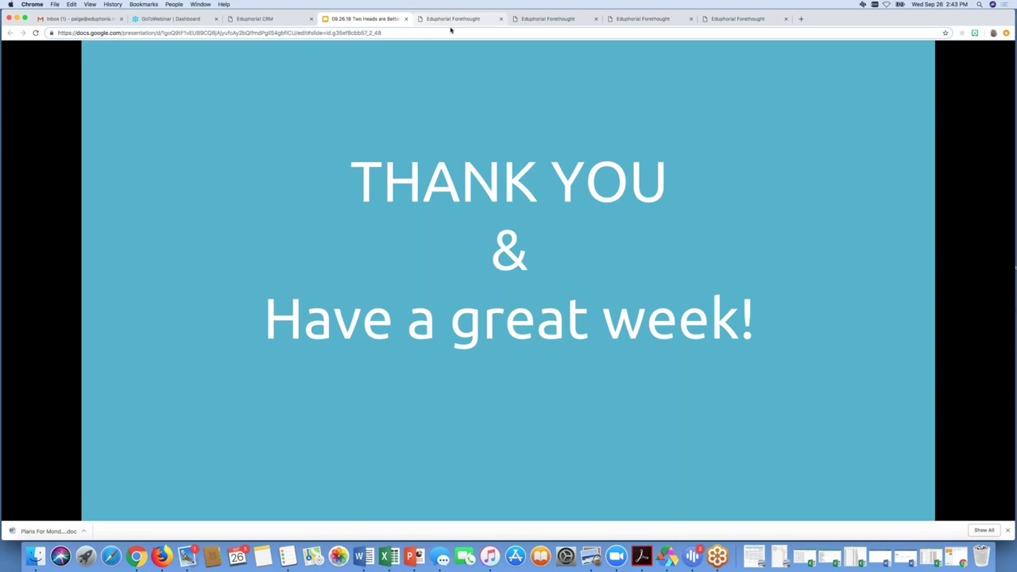
click(638, 21)
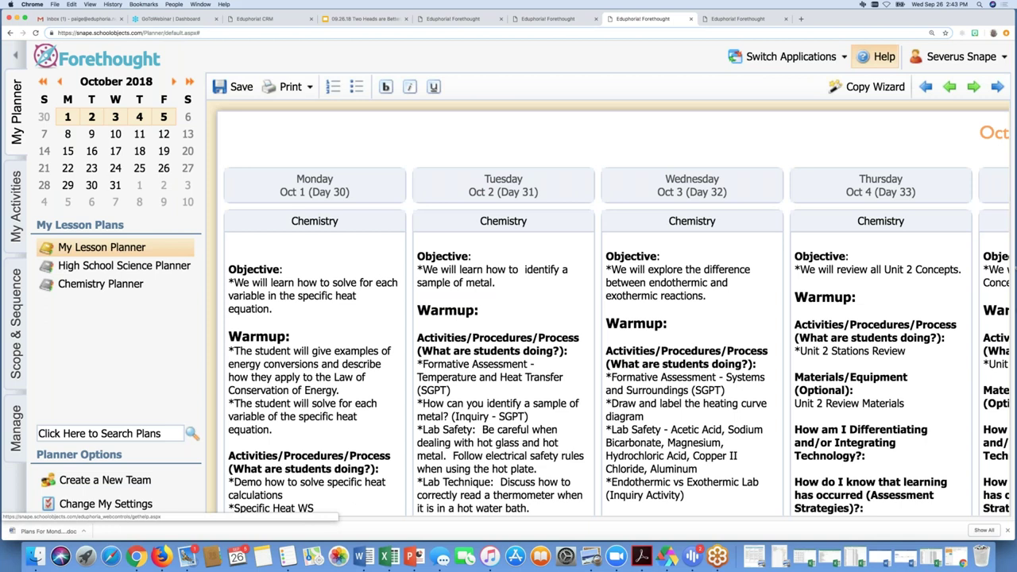
Open the Eduphoria Help Center, go to Training & Webinars, and open the Upcoming Events article.
click(878, 56)
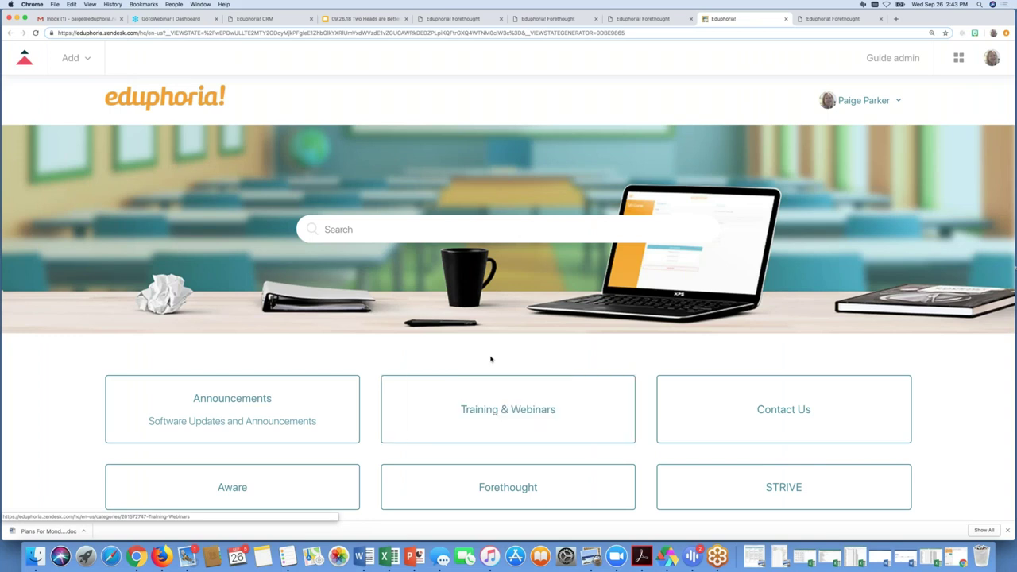
scroll(491, 359, down, 2)
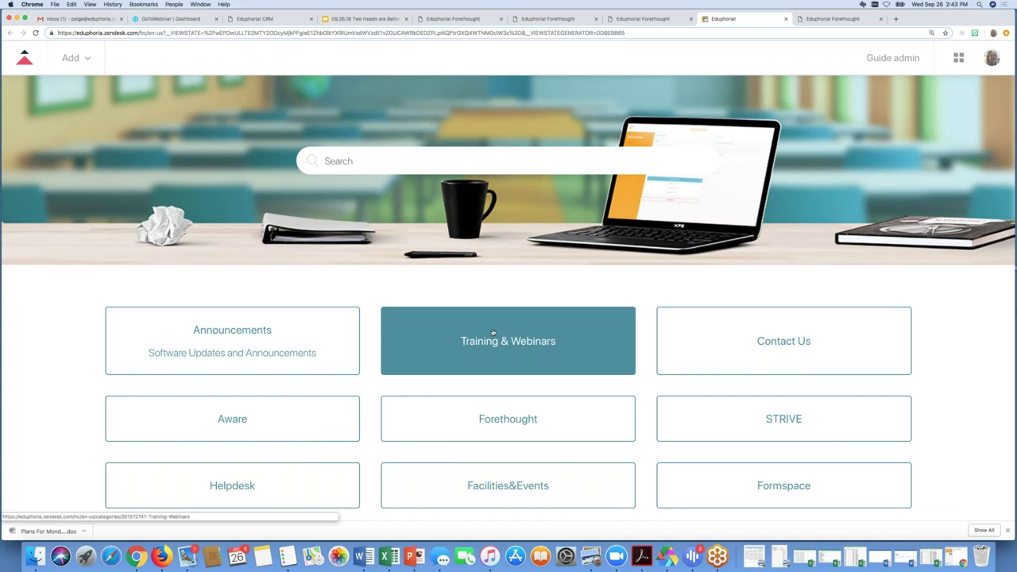
scroll(493, 333, down, 1)
scroll(494, 343, down, 1)
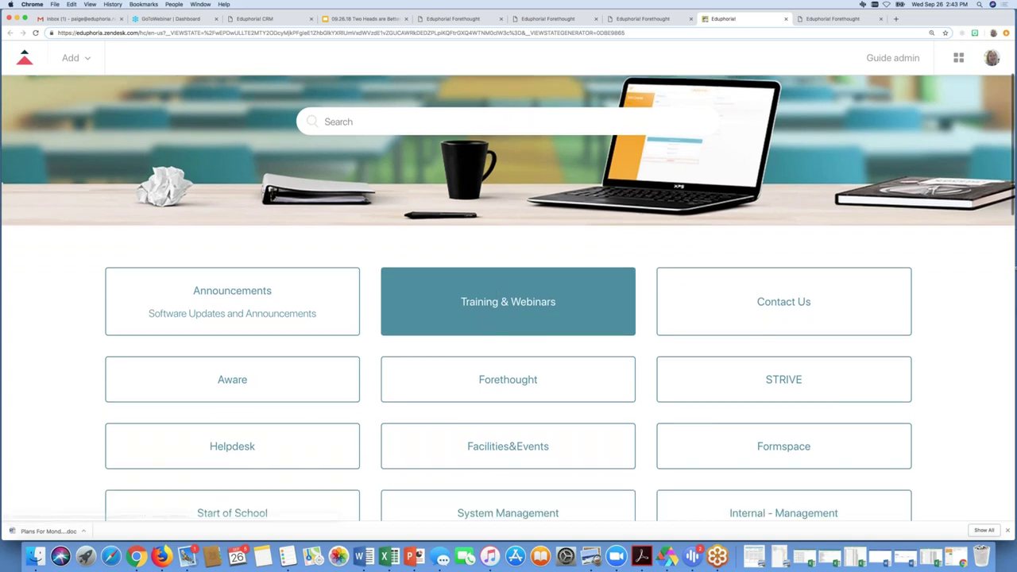
scroll(542, 441, down, 1)
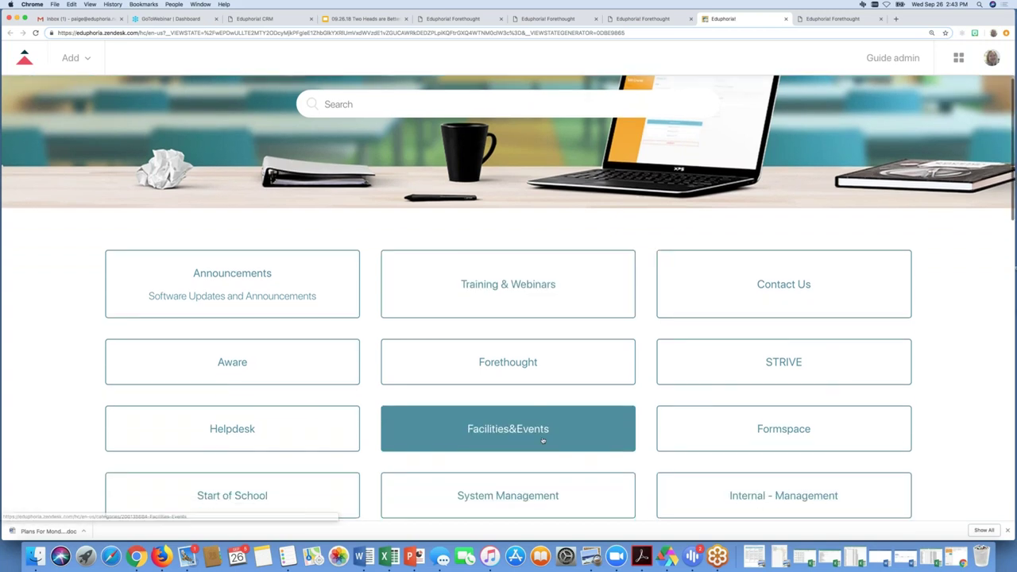
scroll(543, 441, down, 1)
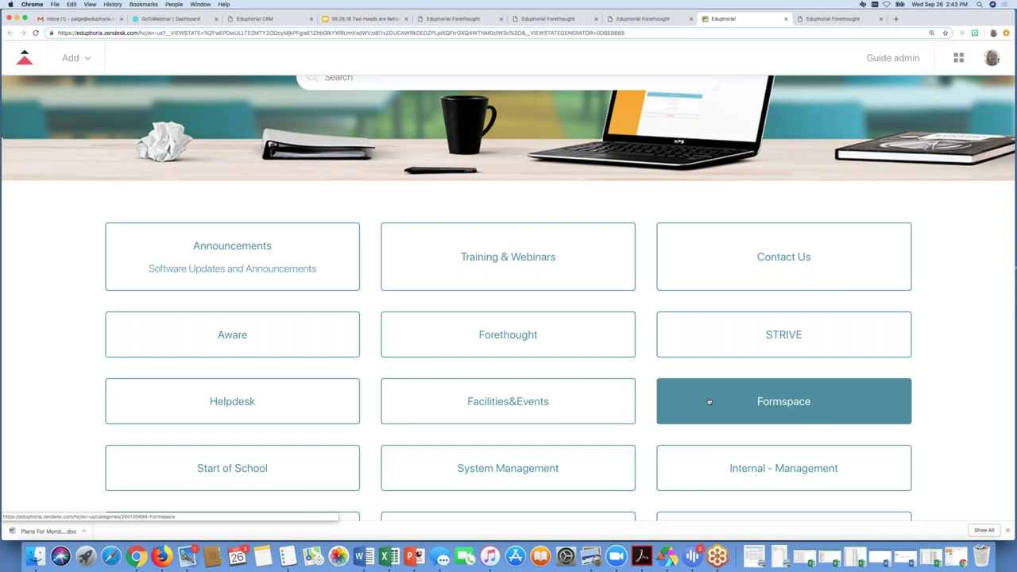
click(503, 269)
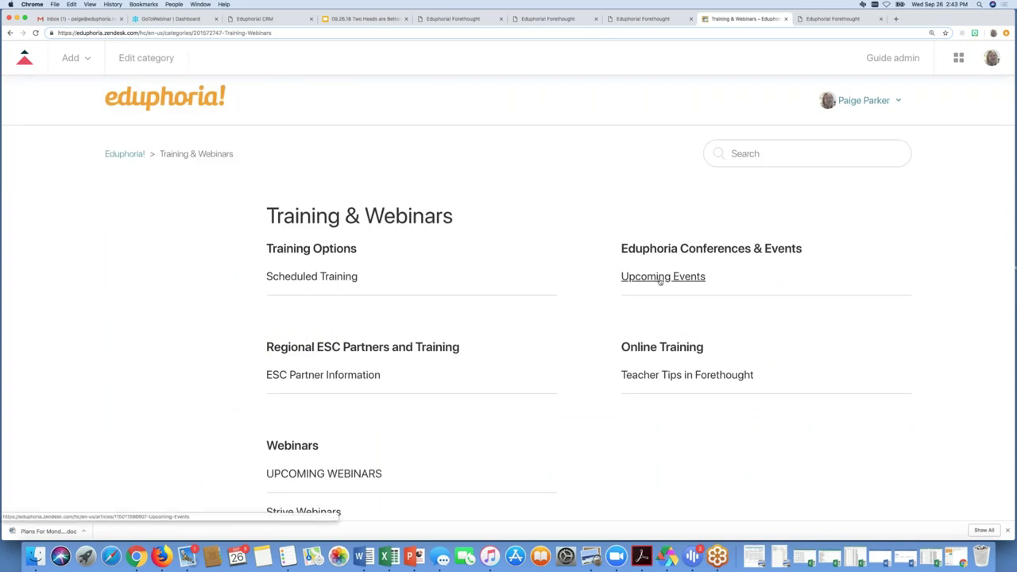
click(659, 281)
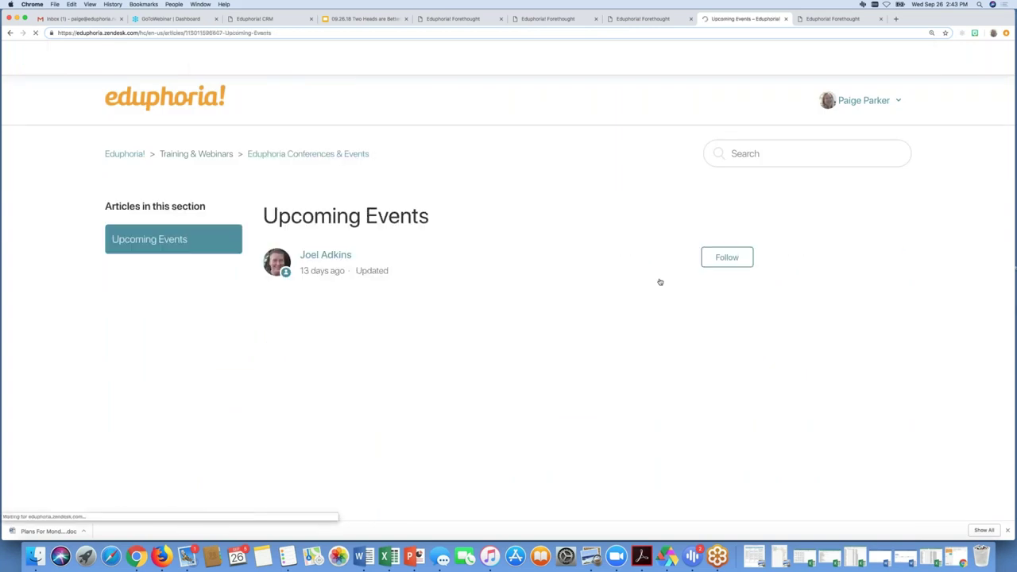
Scroll through the Upcoming Events article's ESC conference dates.
scroll(659, 281, down, 2)
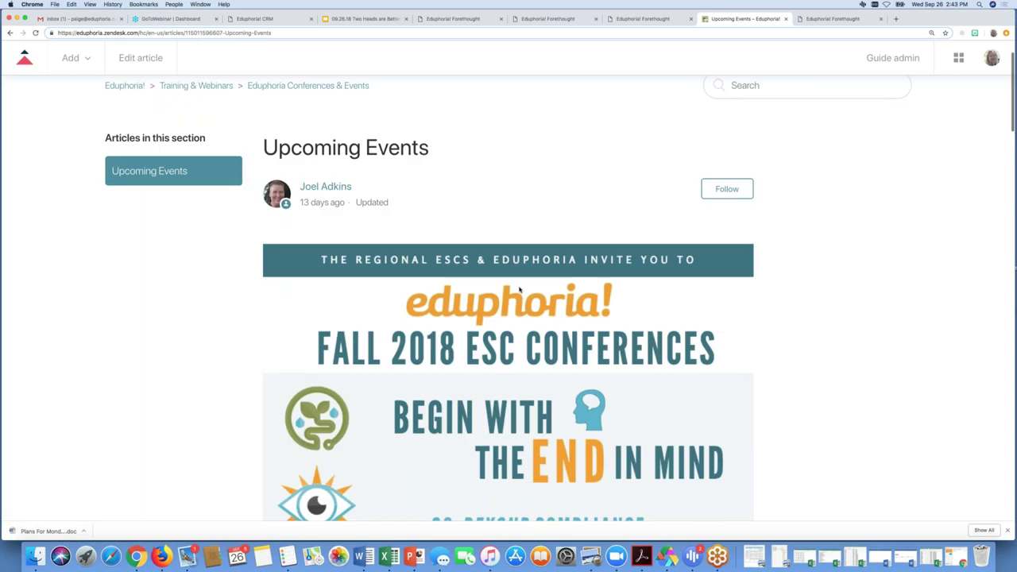
scroll(519, 290, down, 6)
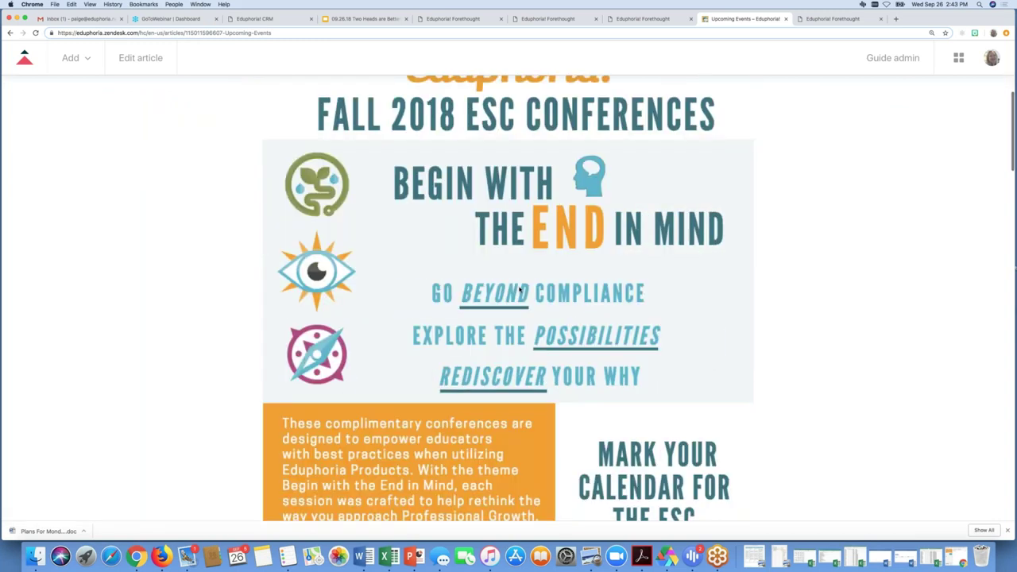
scroll(520, 291, down, 1)
scroll(520, 316, down, 3)
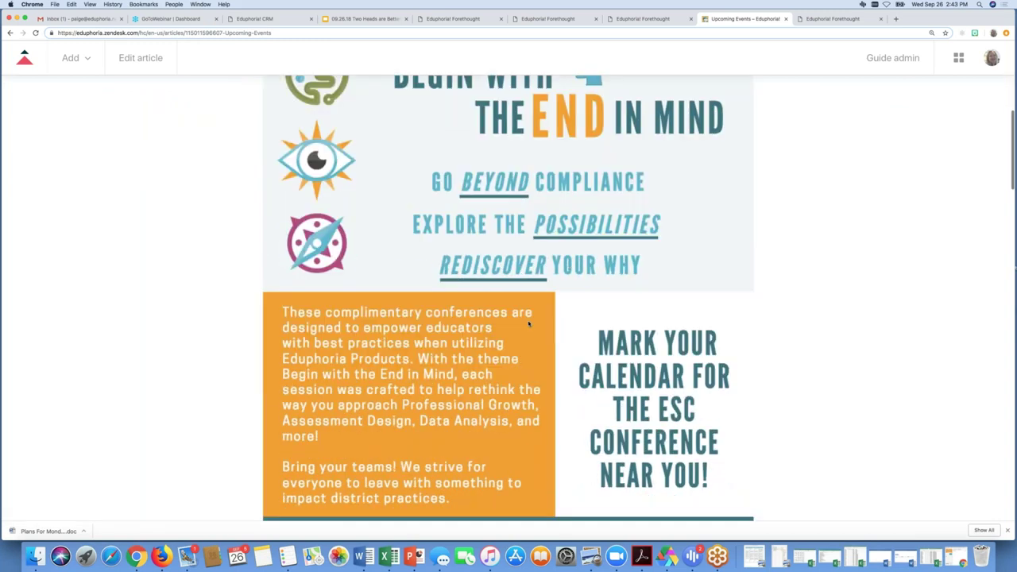
scroll(529, 324, up, 2)
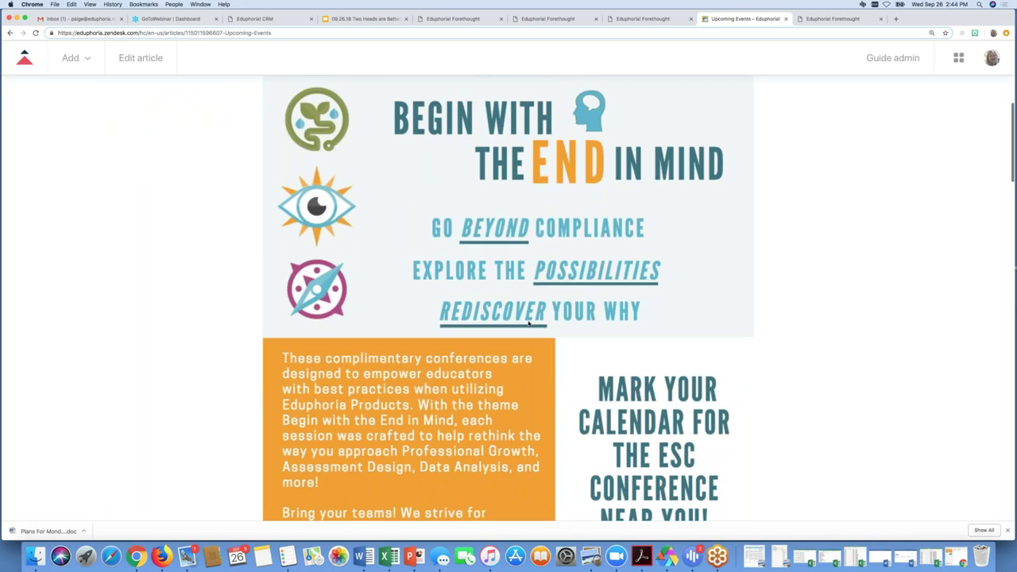
scroll(529, 323, up, 1)
scroll(528, 323, up, 2)
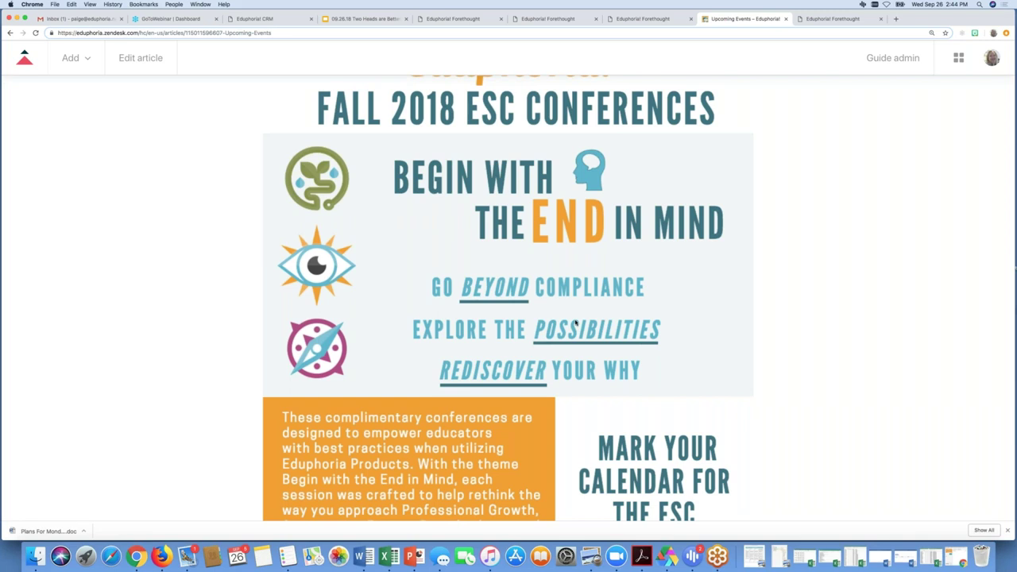
Read the rest of the conference list, then go back to the Training & Webinars category page.
scroll(752, 353, down, 1)
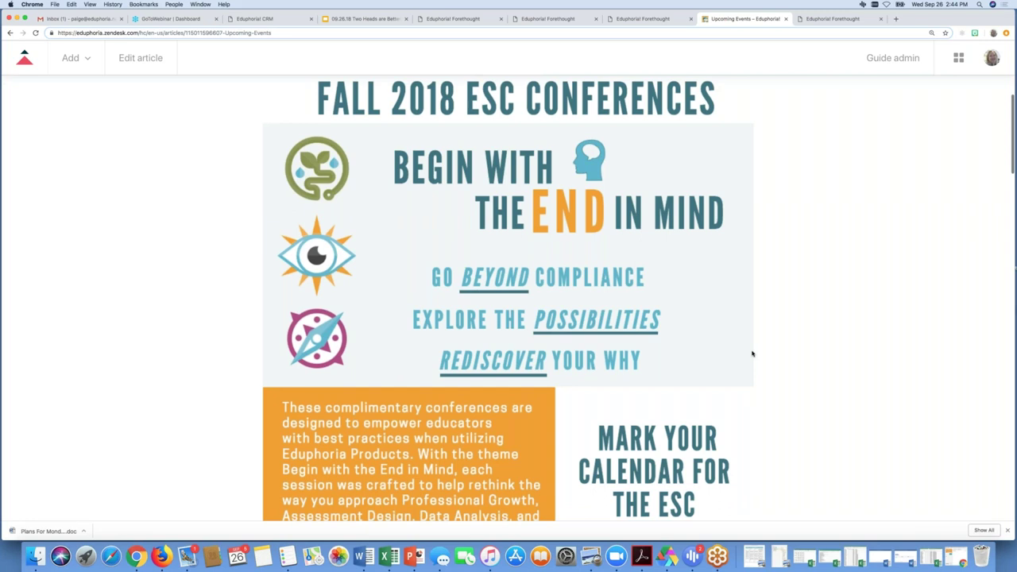
scroll(752, 354, down, 6)
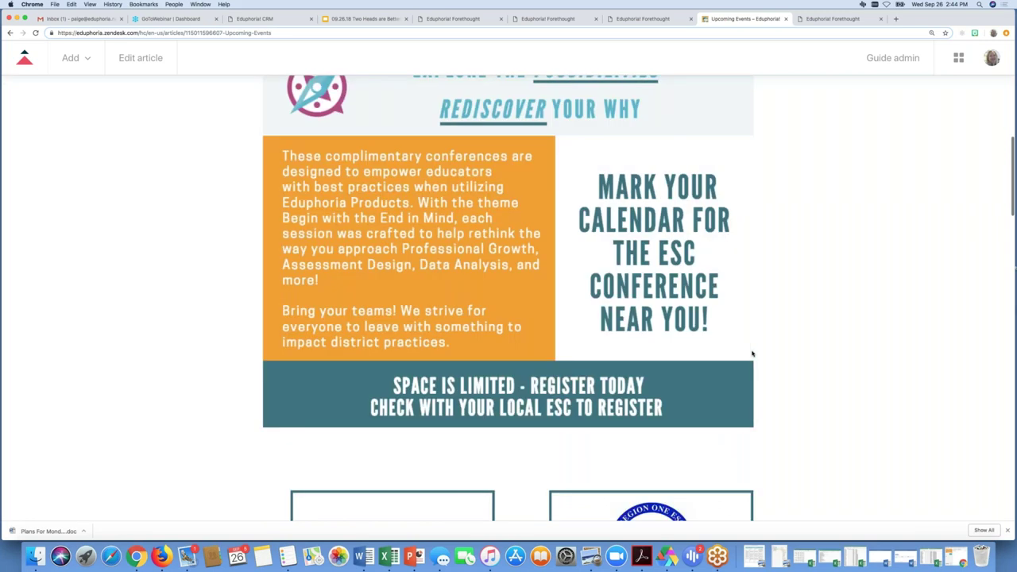
scroll(798, 350, down, 3)
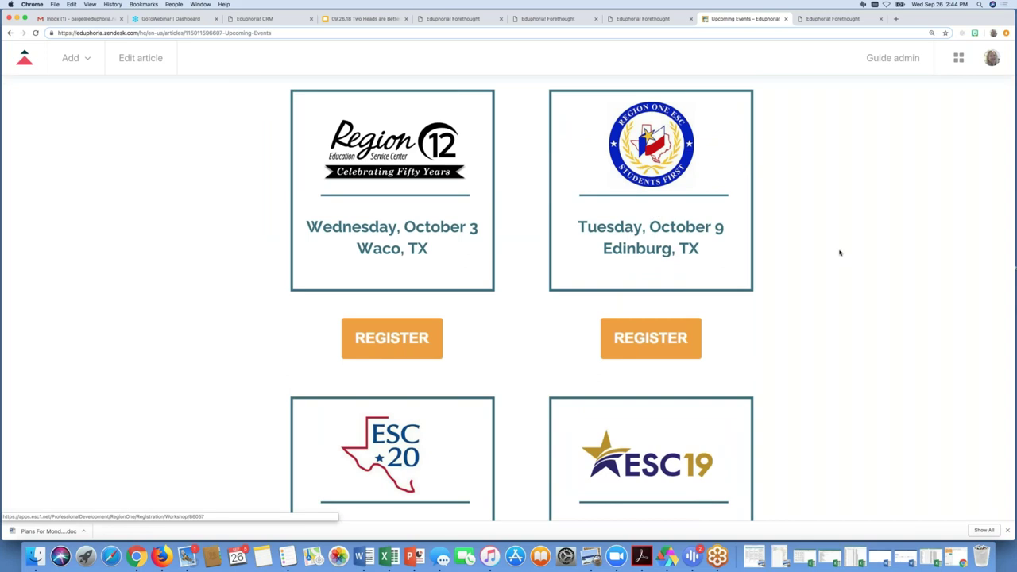
scroll(839, 256, down, 1)
scroll(839, 256, down, 3)
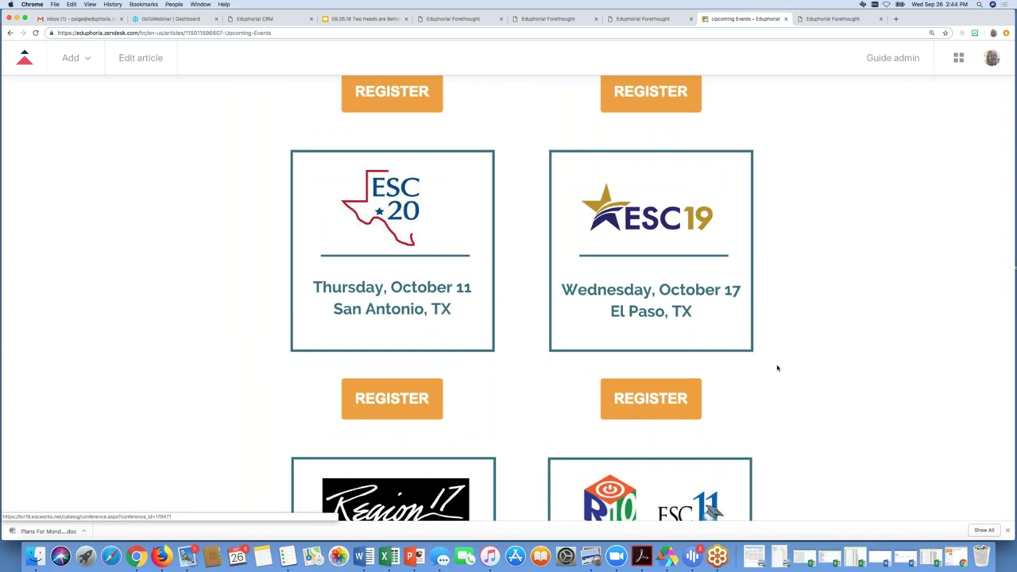
scroll(777, 368, down, 1)
scroll(778, 368, down, 2)
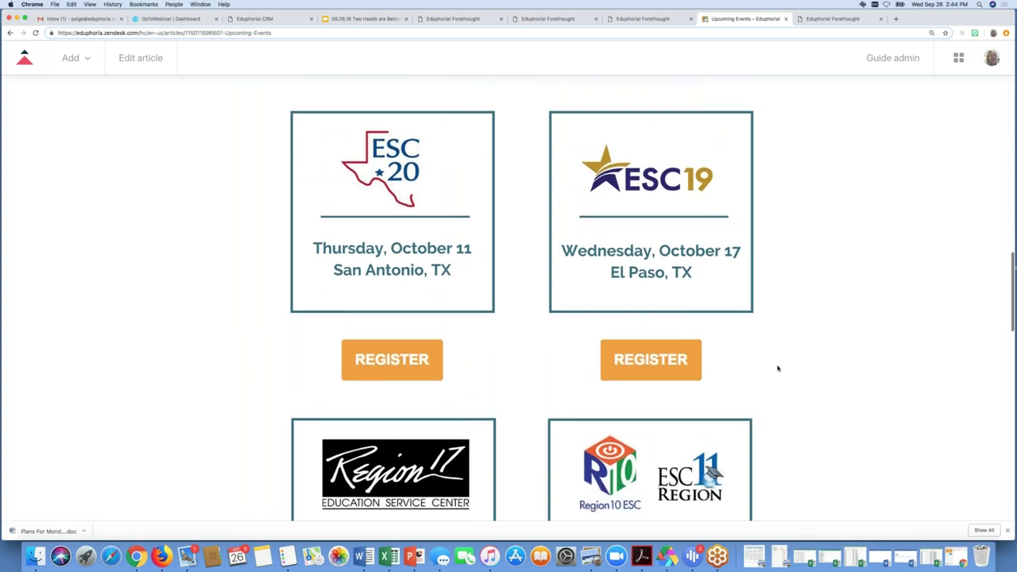
scroll(778, 368, down, 2)
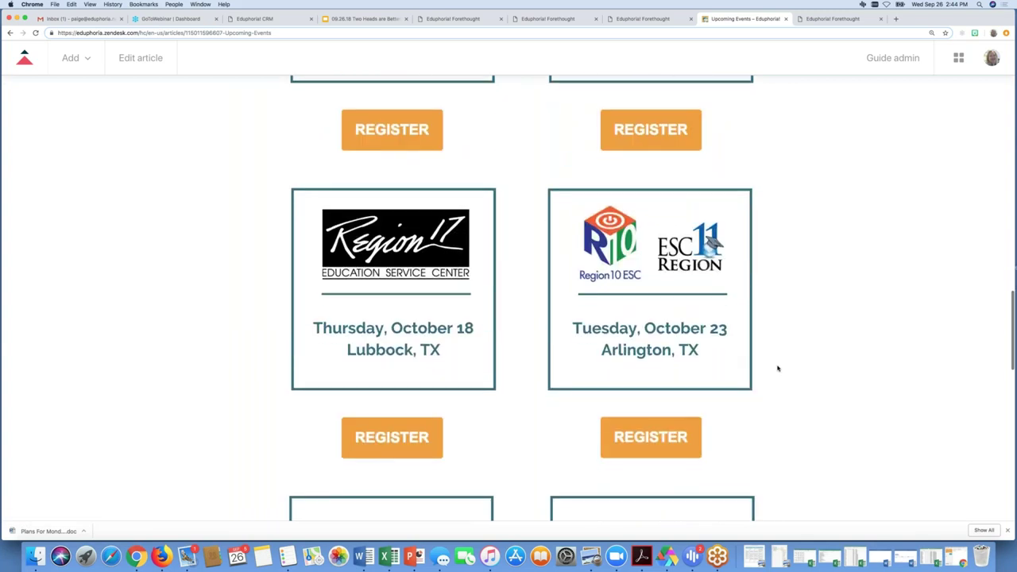
scroll(778, 367, down, 3)
scroll(778, 368, down, 3)
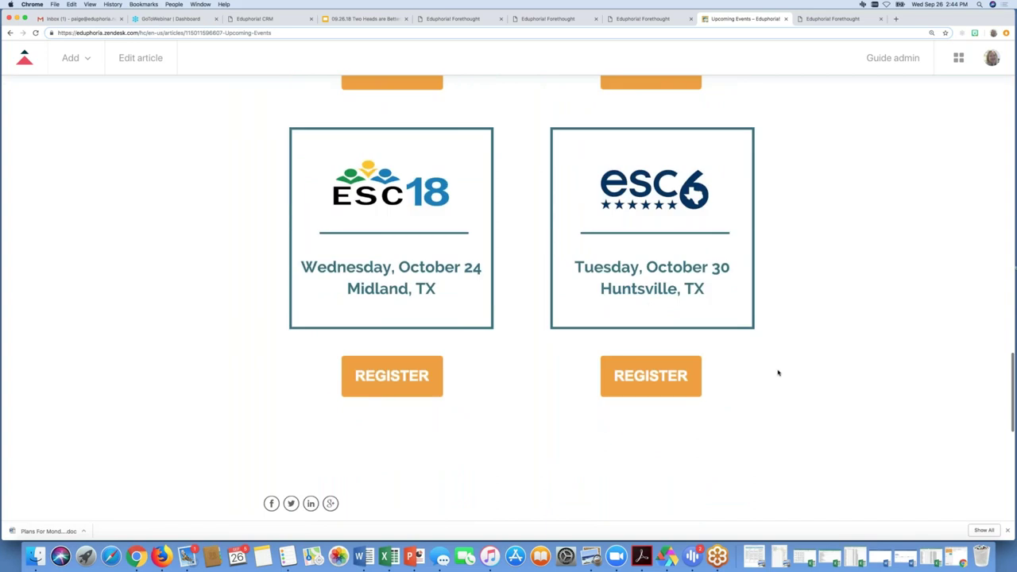
scroll(778, 370, up, 10)
scroll(778, 373, up, 5)
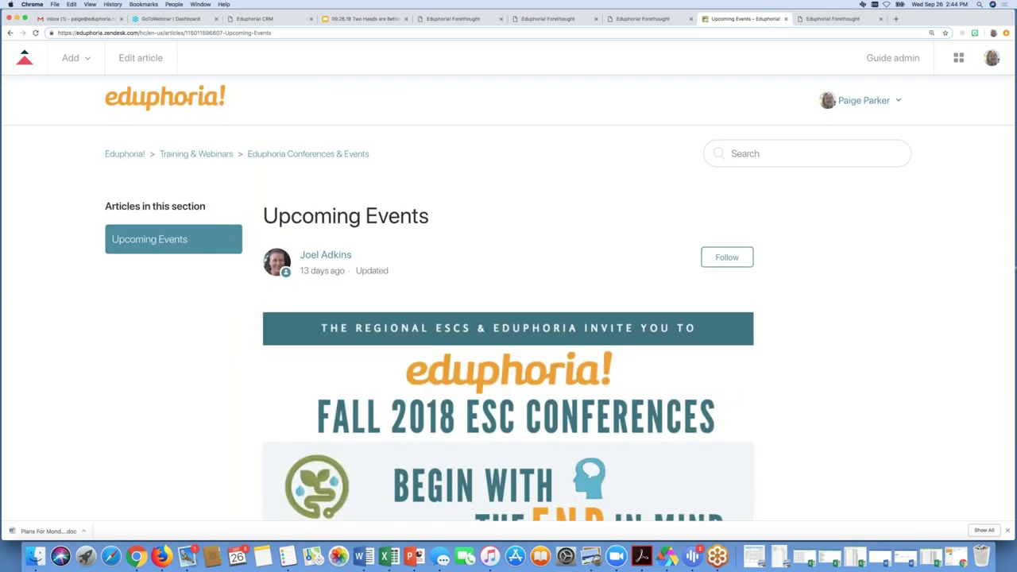
click(220, 155)
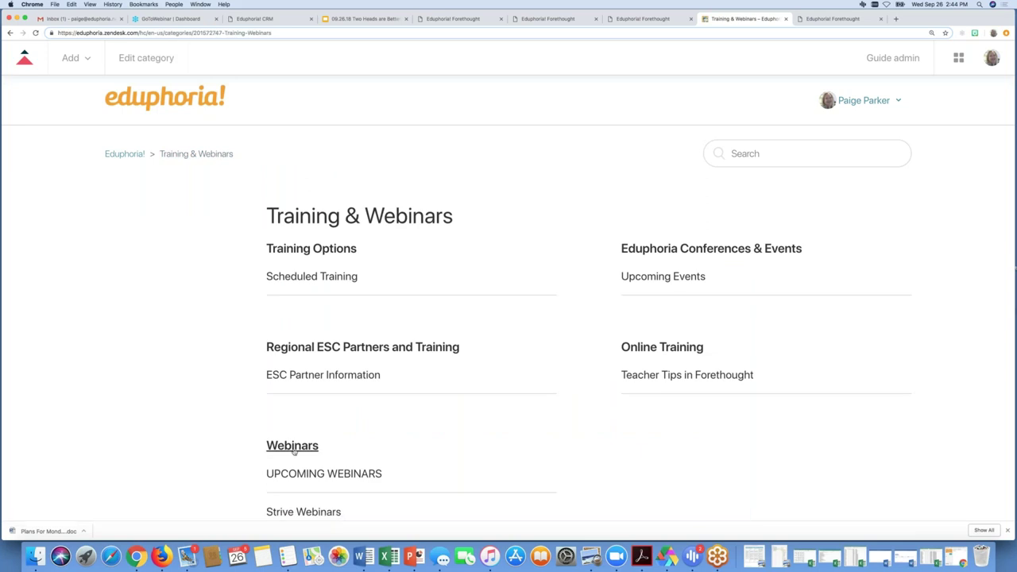
Open the UPCOMING WEBINARS article and scroll through its listed sessions.
click(301, 474)
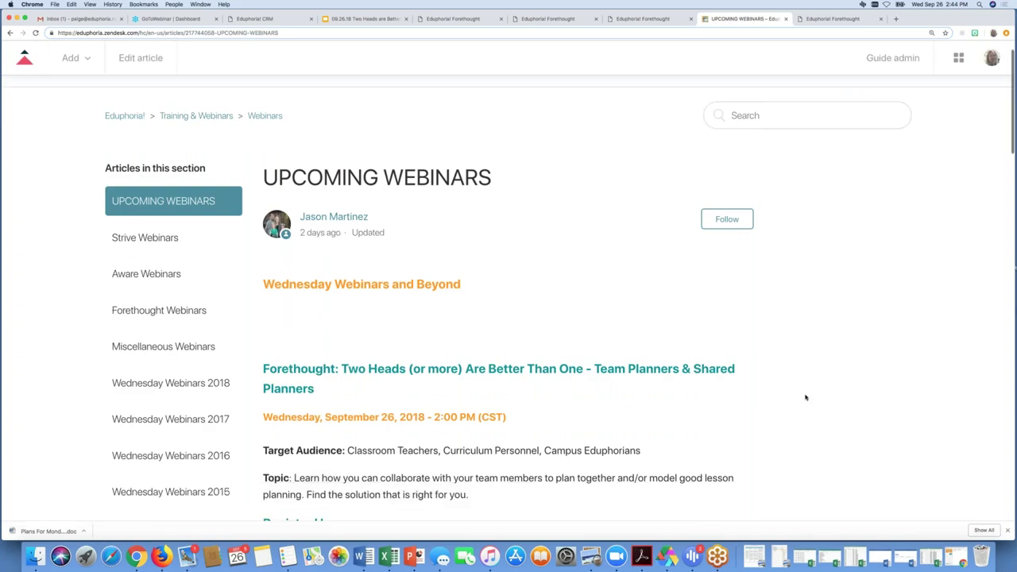
scroll(805, 397, down, 3)
scroll(806, 397, down, 1)
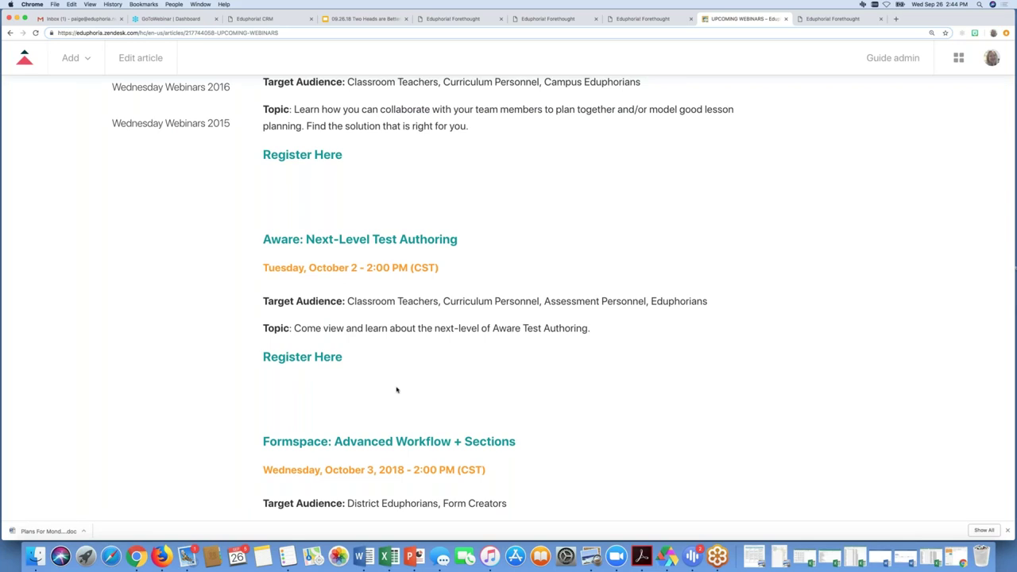
scroll(422, 402, down, 1)
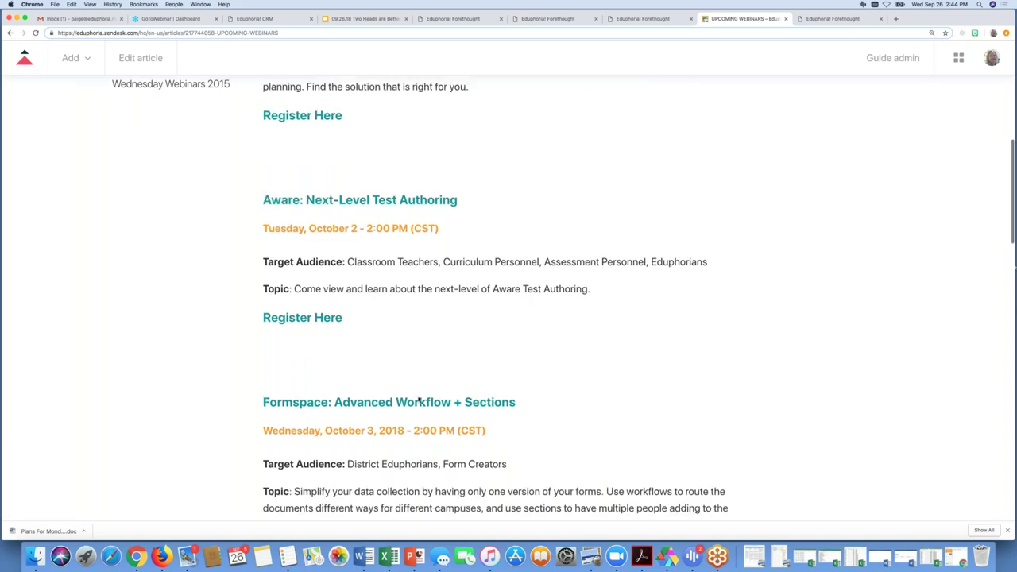
scroll(419, 401, down, 3)
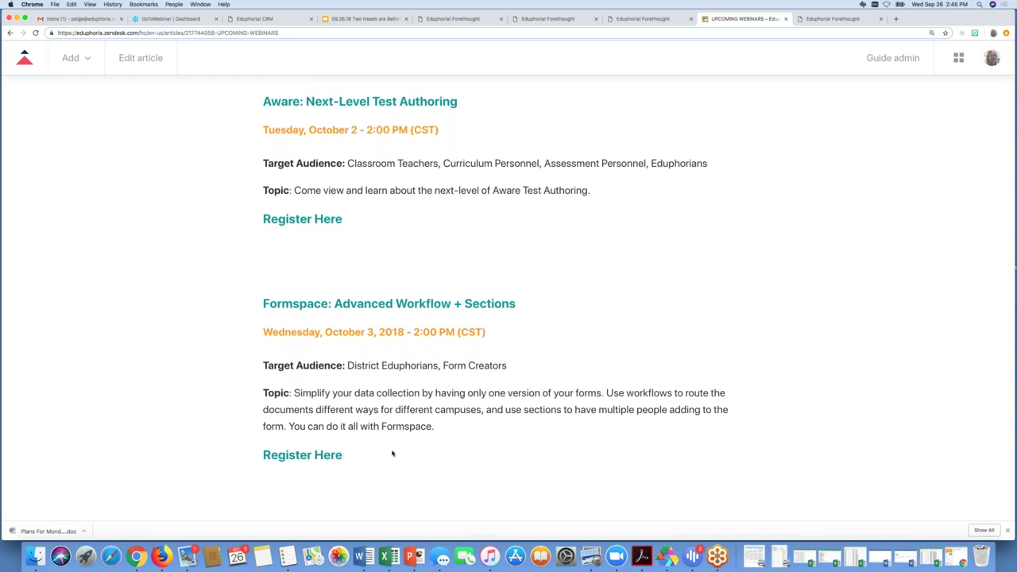
scroll(450, 471, down, 1)
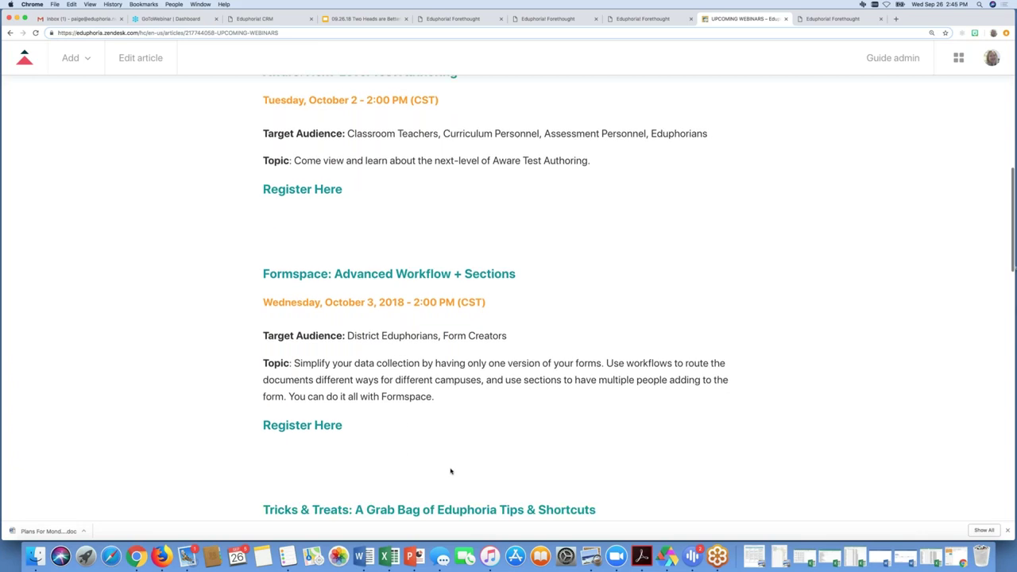
scroll(450, 471, down, 3)
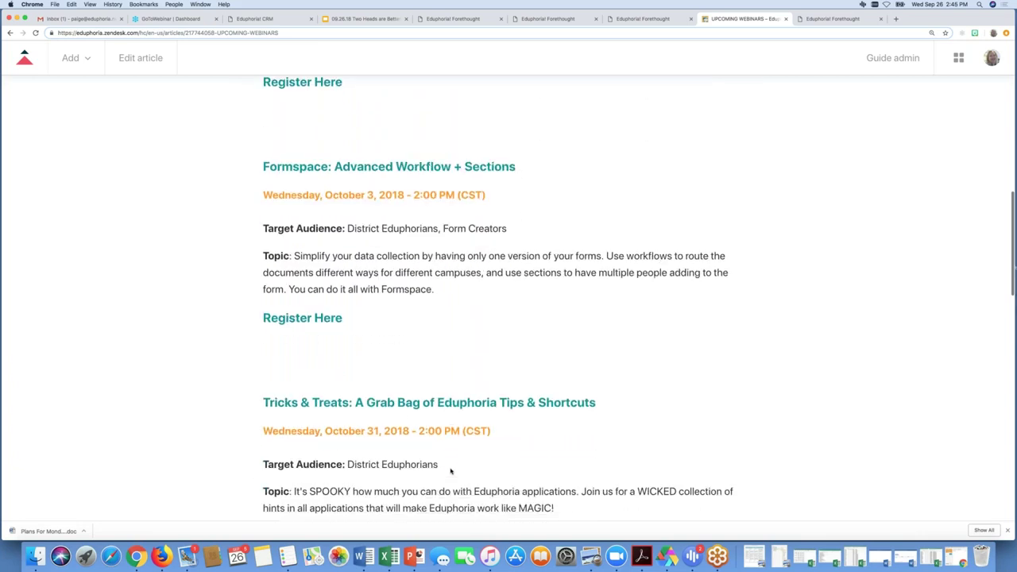
right_click(450, 471)
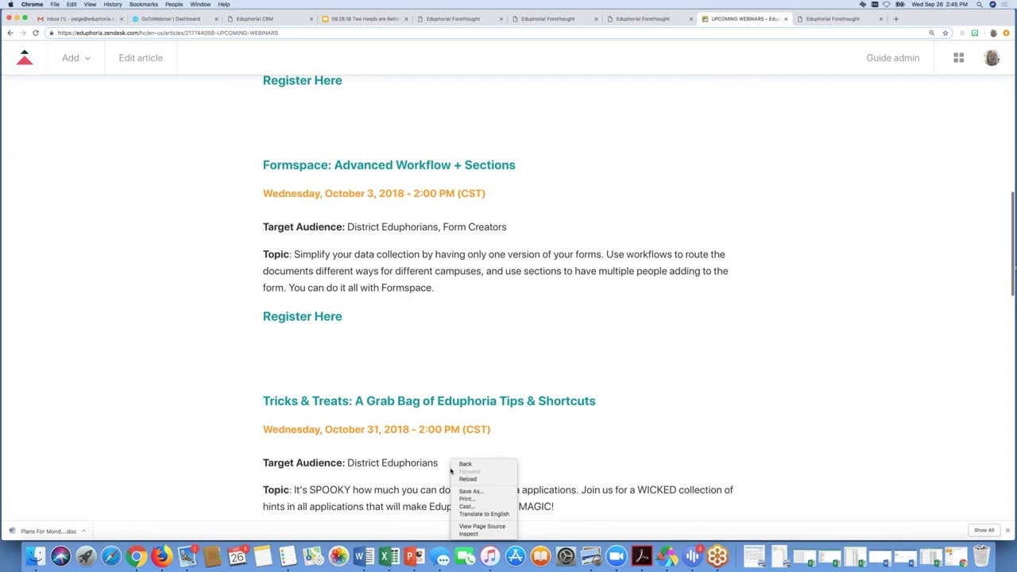
click(756, 429)
Finish reviewing the webinar sessions, then switch to the 09.26.18 Two Heads are Better slides tab.
scroll(757, 429, down, 1)
scroll(757, 429, down, 5)
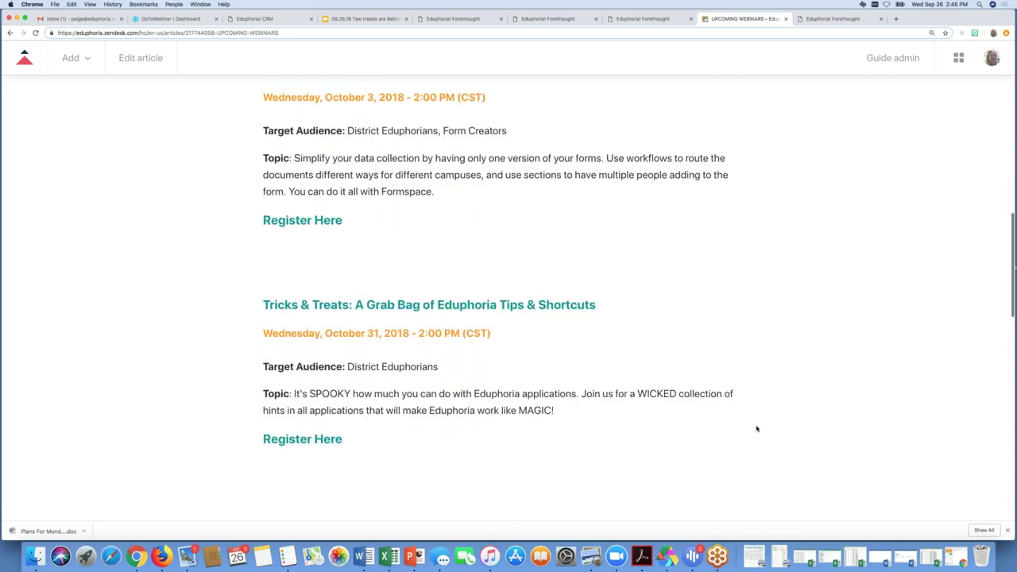
scroll(756, 429, down, 1)
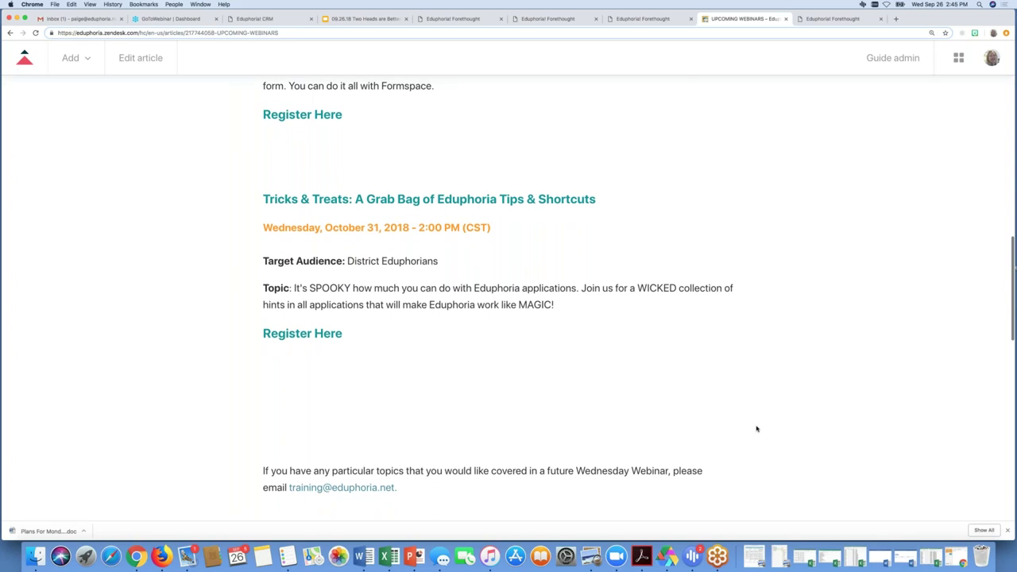
right_click(757, 429)
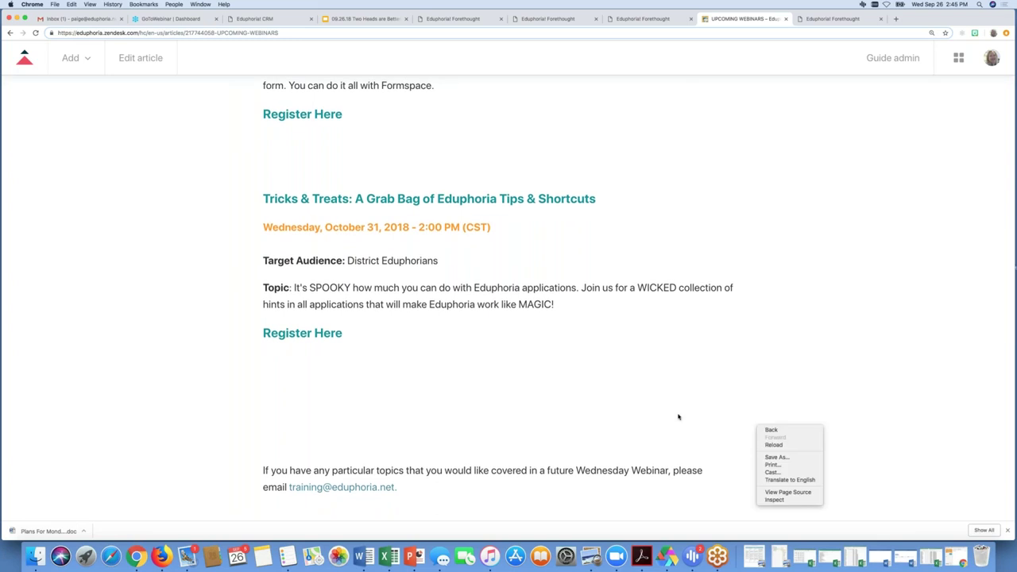
right_click(679, 415)
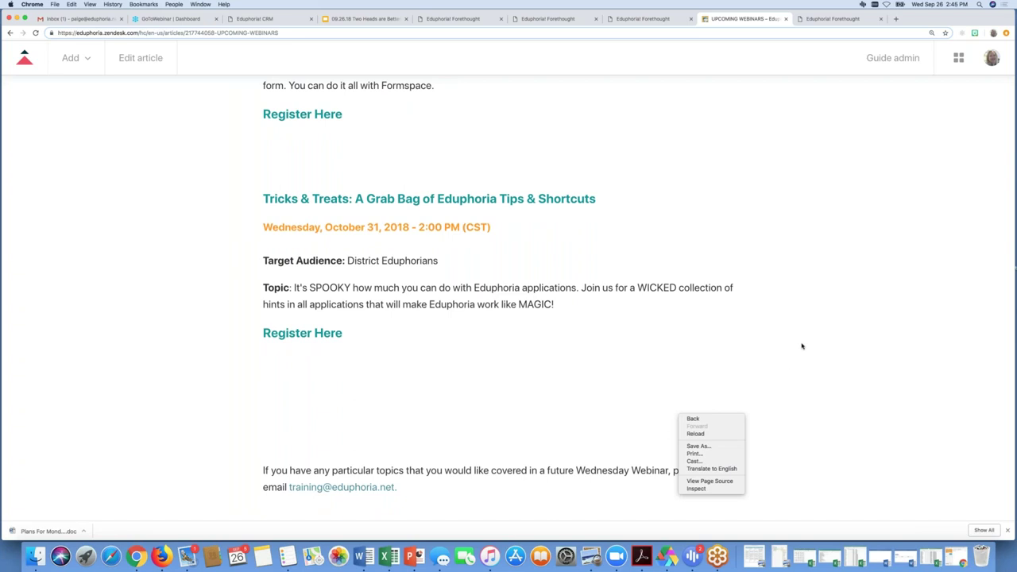
click(811, 223)
scroll(811, 223, up, 10)
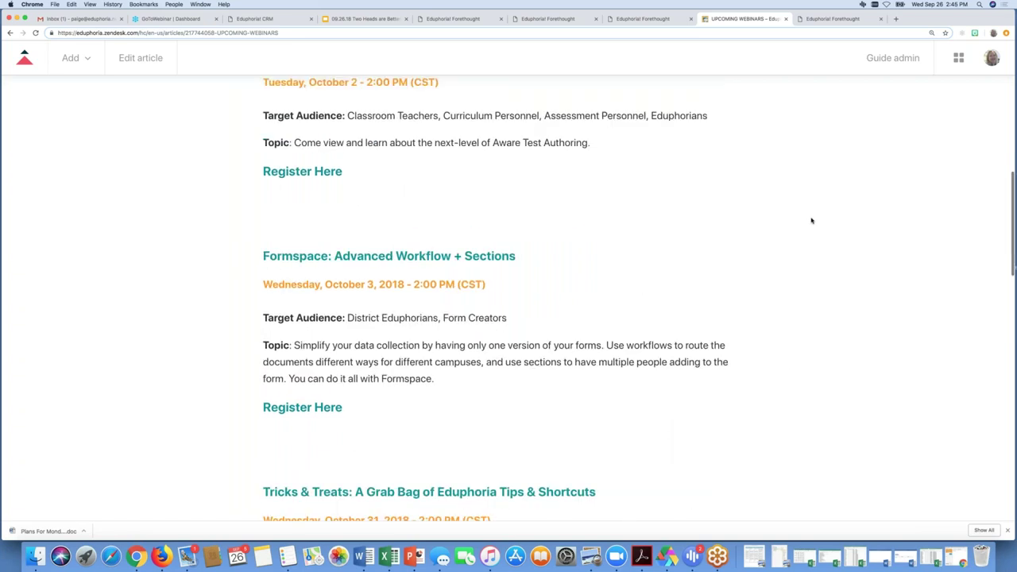
scroll(811, 221, up, 1)
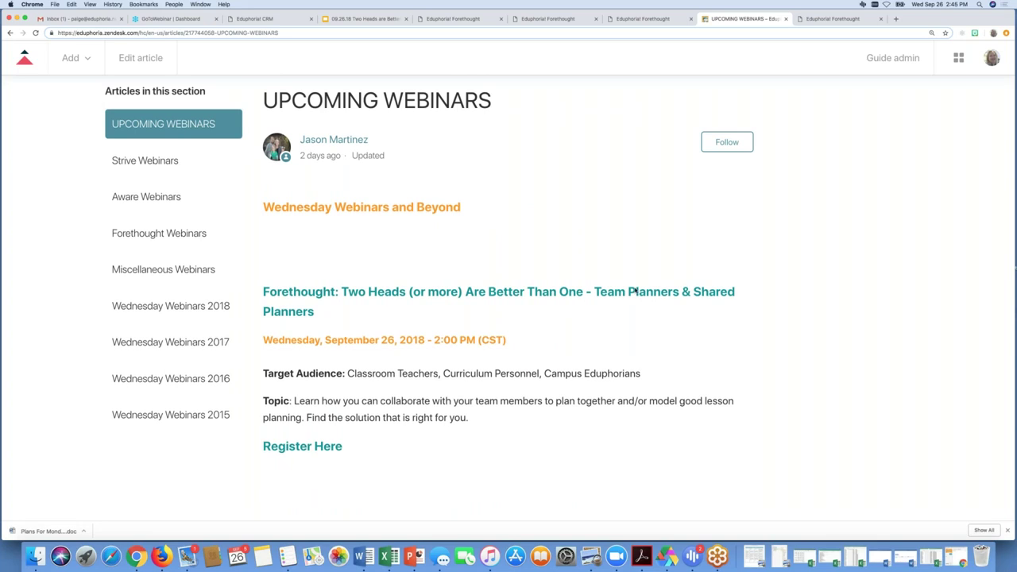
scroll(528, 389, down, 1)
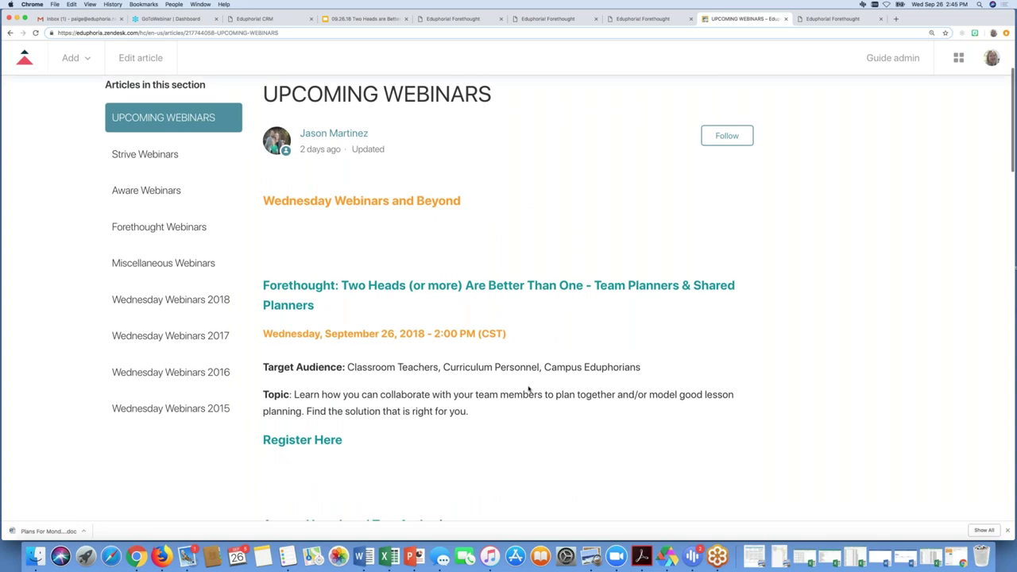
scroll(528, 389, down, 10)
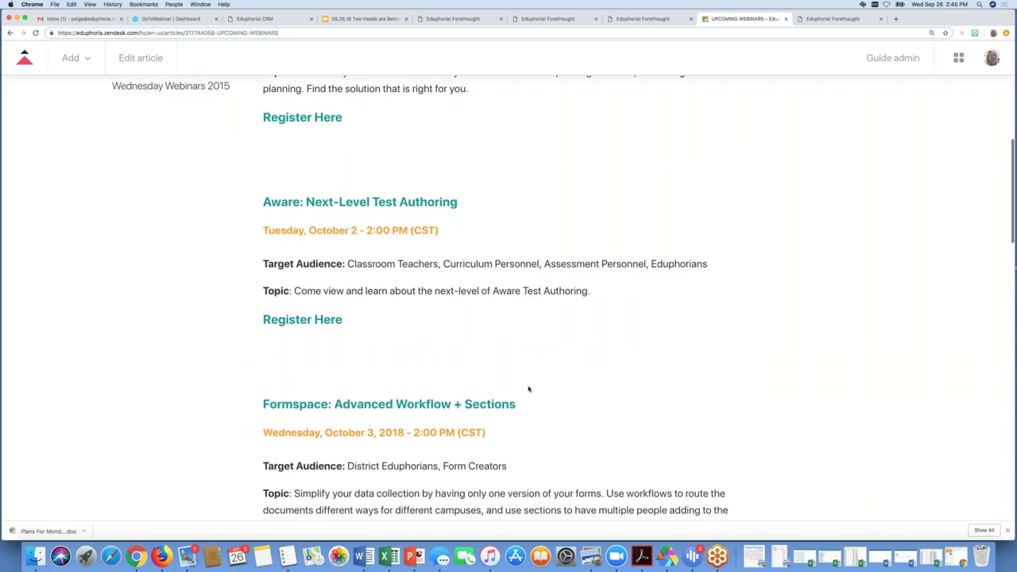
scroll(528, 389, down, 2)
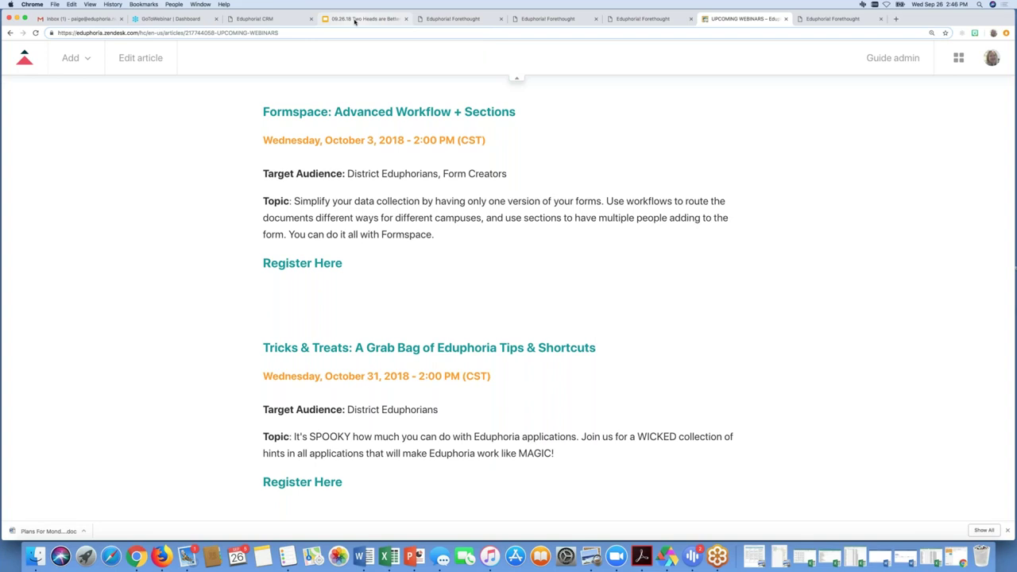
click(355, 19)
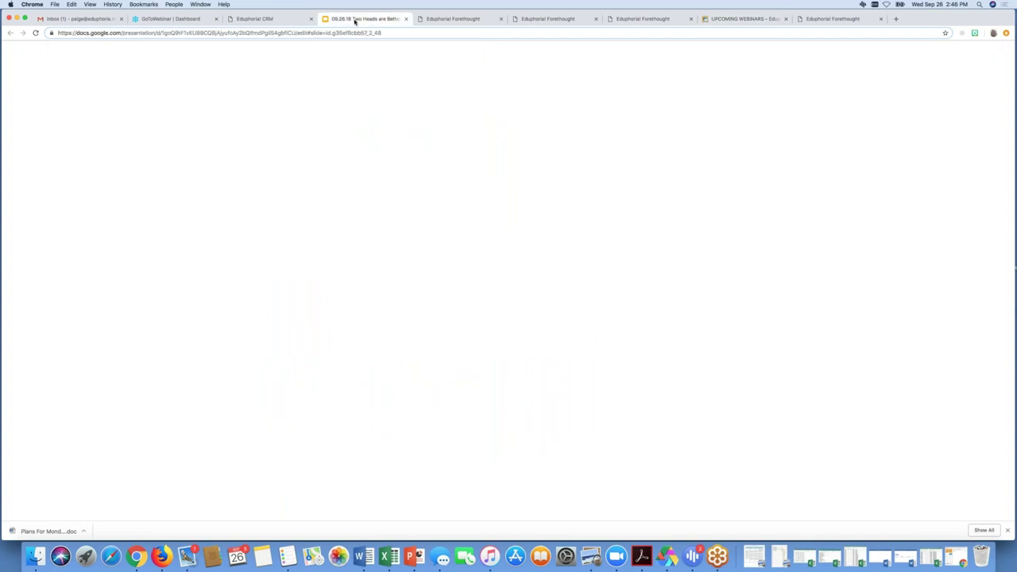